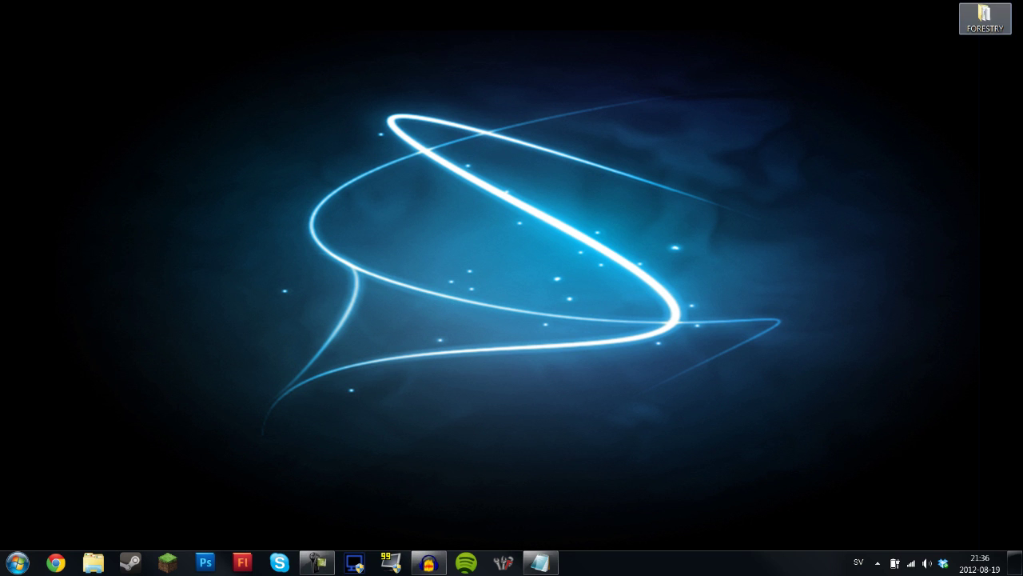
Open the forestry-client-A-1.4.8.6 archive from the FORESTRY desktop folder and snap its window to half the screen
{"action": "double_click", "coordinate": [985, 18]}
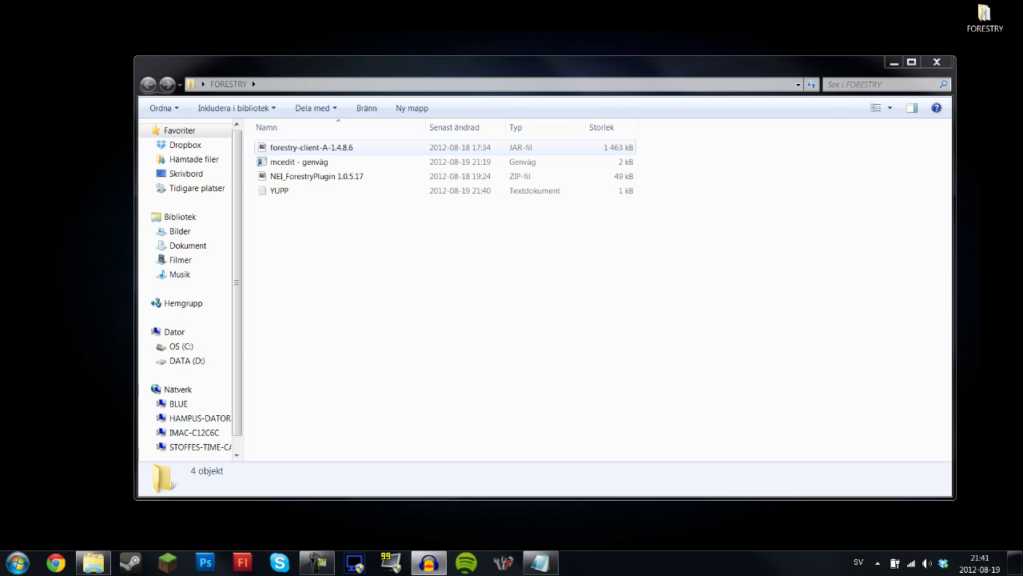
{"action": "double_click", "coordinate": [311, 147]}
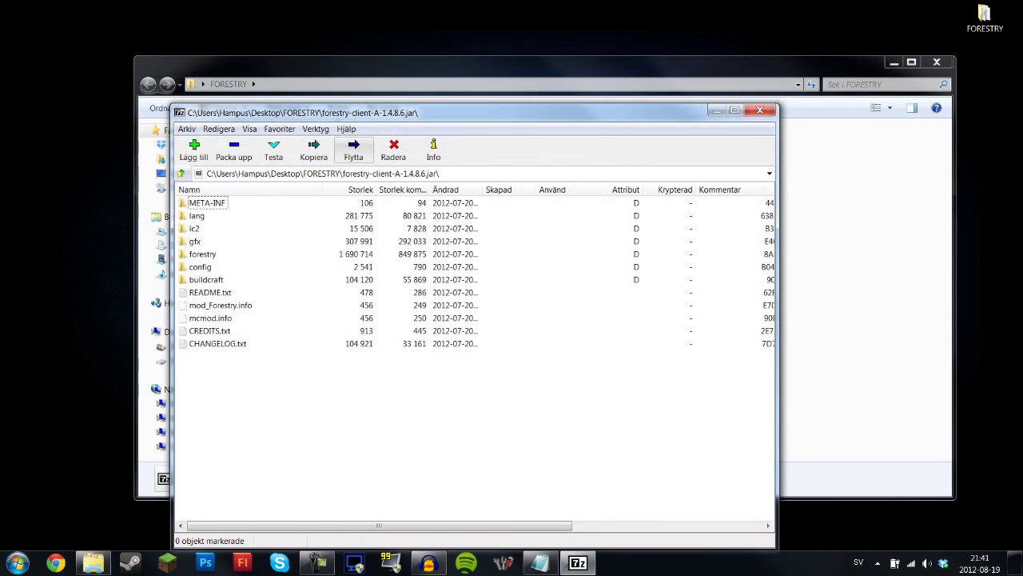
{"action": "key", "text": "super+Right"}
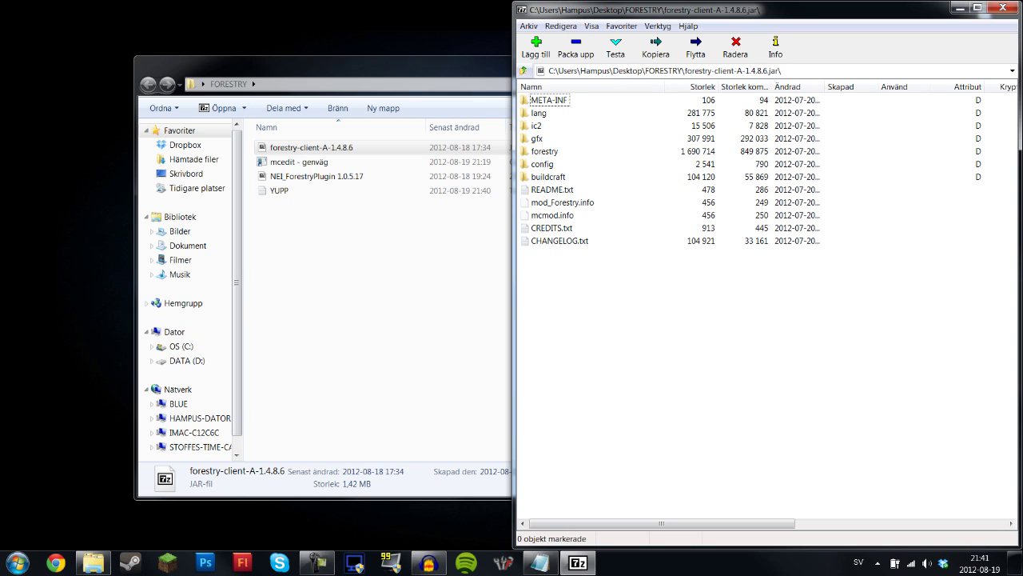
Open the AppData Roaming folder by running %appdata% and maximize its window
{"action": "key", "text": "super"}
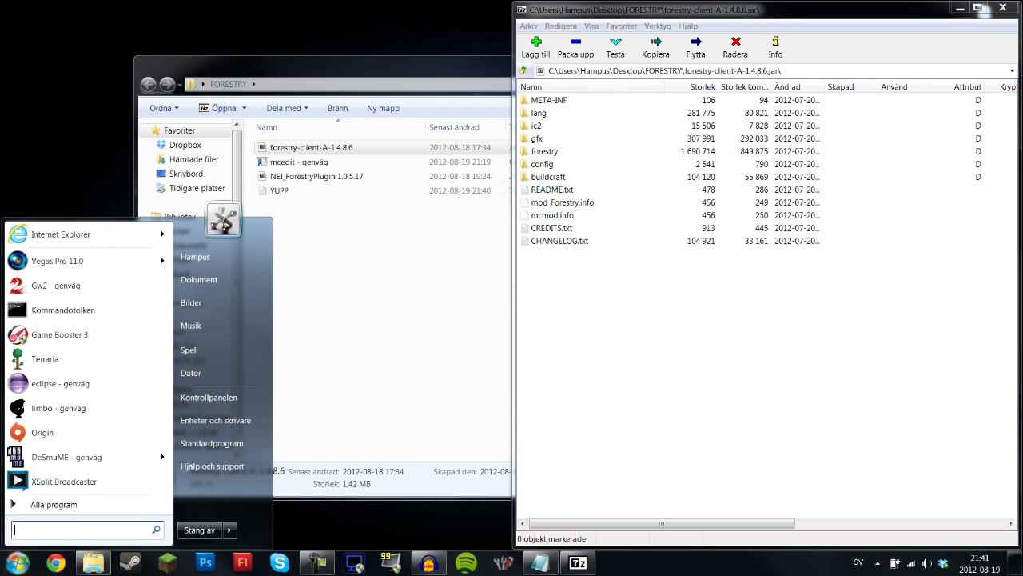
{"action": "type", "text": "%app"}
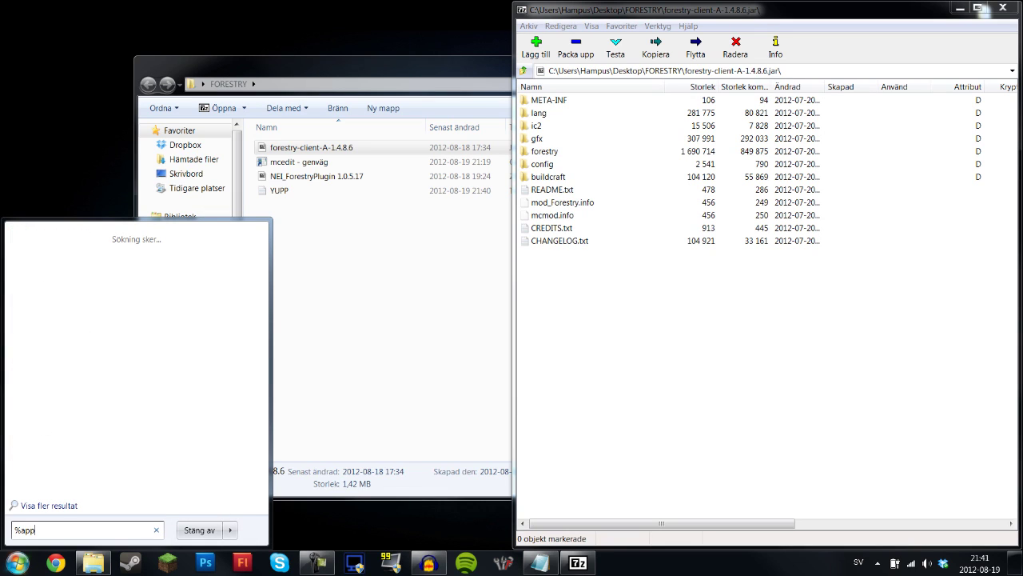
{"action": "type", "text": "data%"}
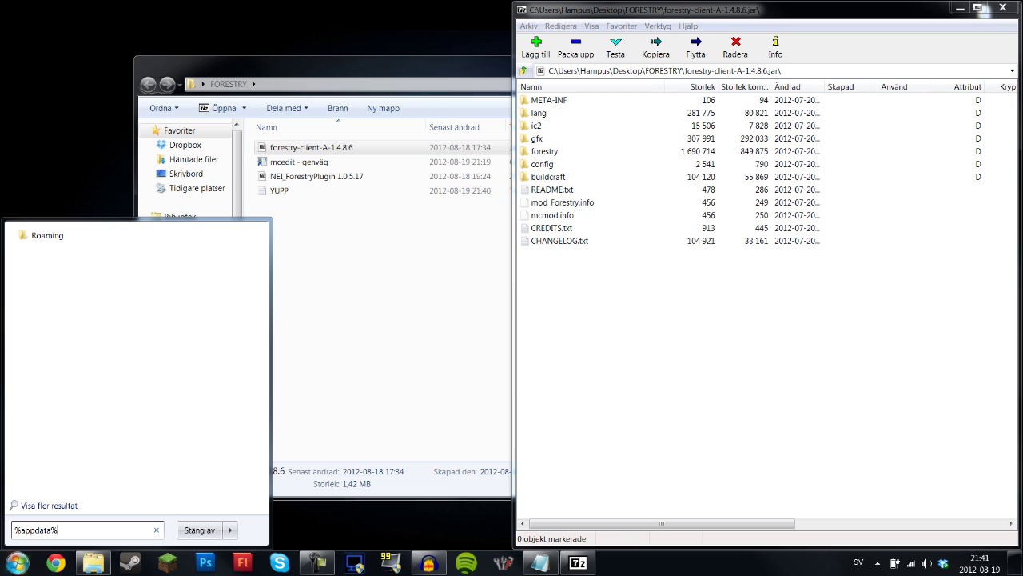
{"action": "key", "text": "Return"}
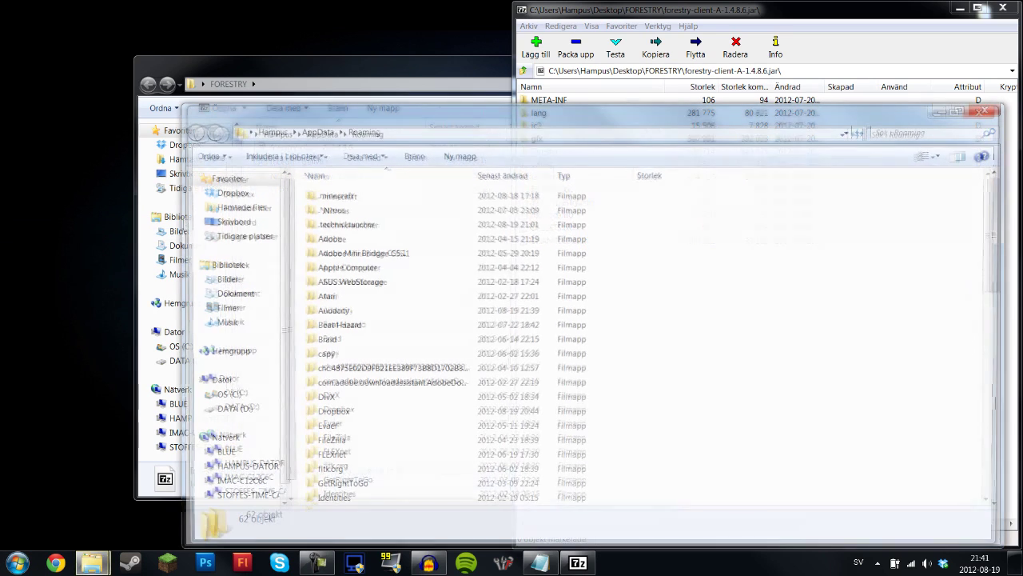
{"action": "left_click_drag", "start_coordinate": [559, 111], "coordinate": [474, 0]}
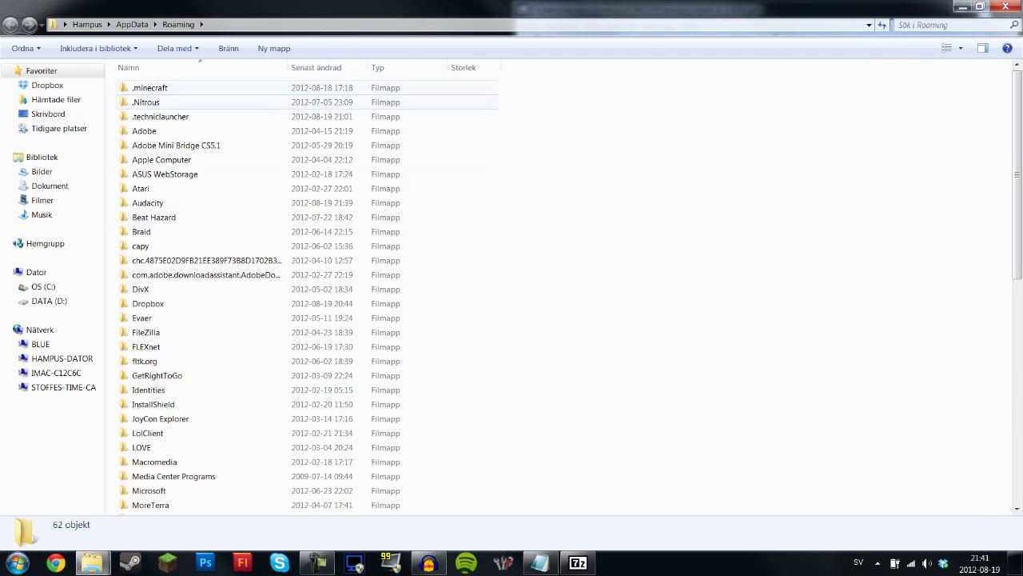
Open the mods folder inside .techniclauncher\technicssp
{"action": "double_click", "coordinate": [159, 116]}
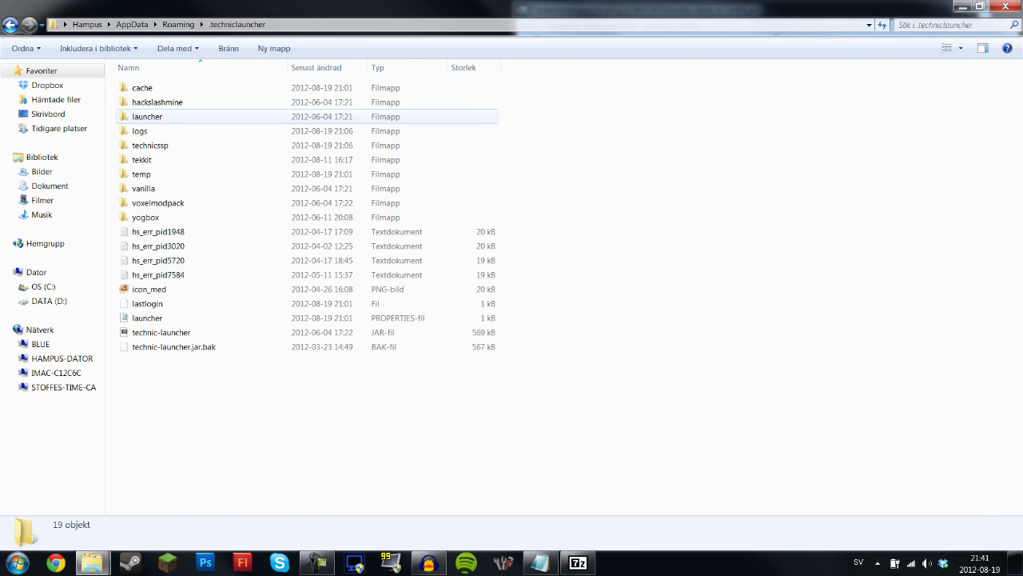
{"action": "double_click", "coordinate": [150, 145]}
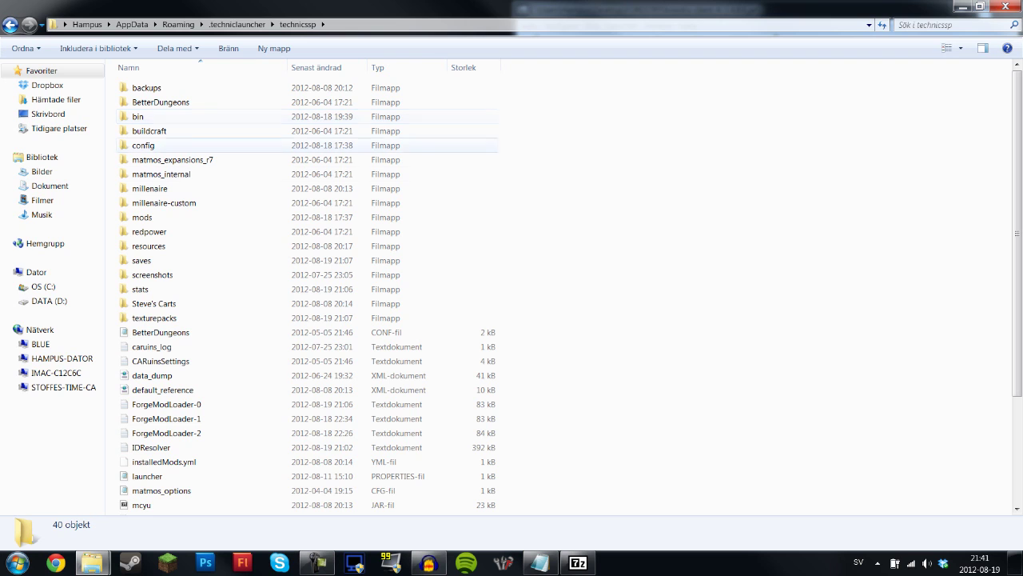
{"action": "left_click", "coordinate": [143, 217]}
{"action": "double_click", "coordinate": [142, 217]}
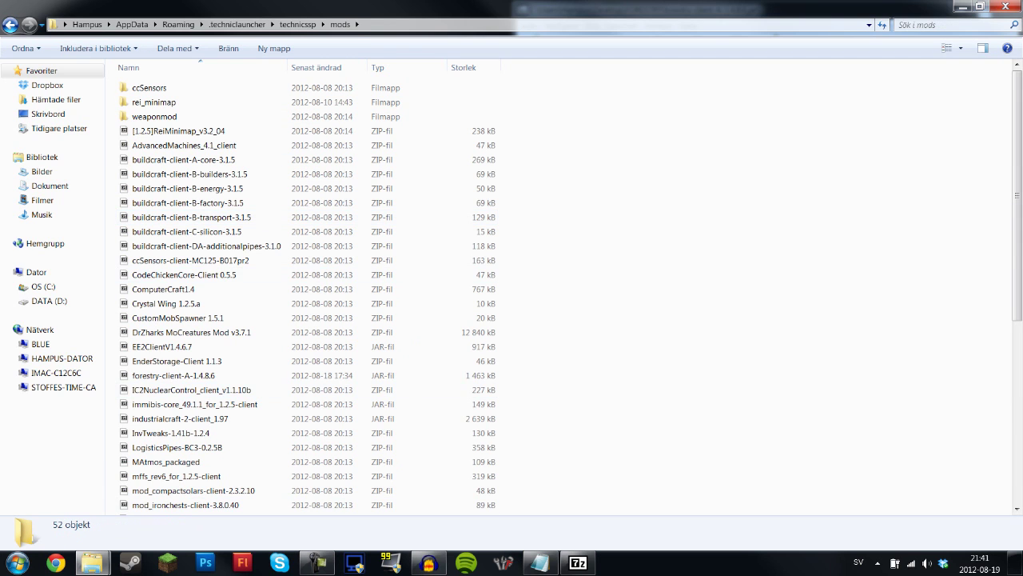
Close the Forestry archive window and place the FORESTRY folder window beside the mods file list
{"action": "left_click", "coordinate": [578, 563]}
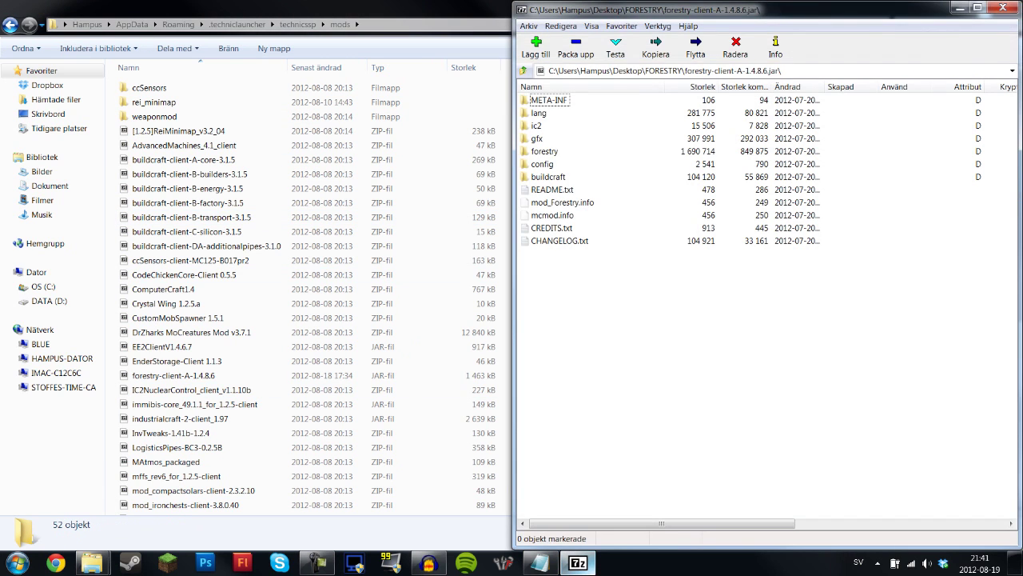
{"action": "left_click", "coordinate": [524, 70]}
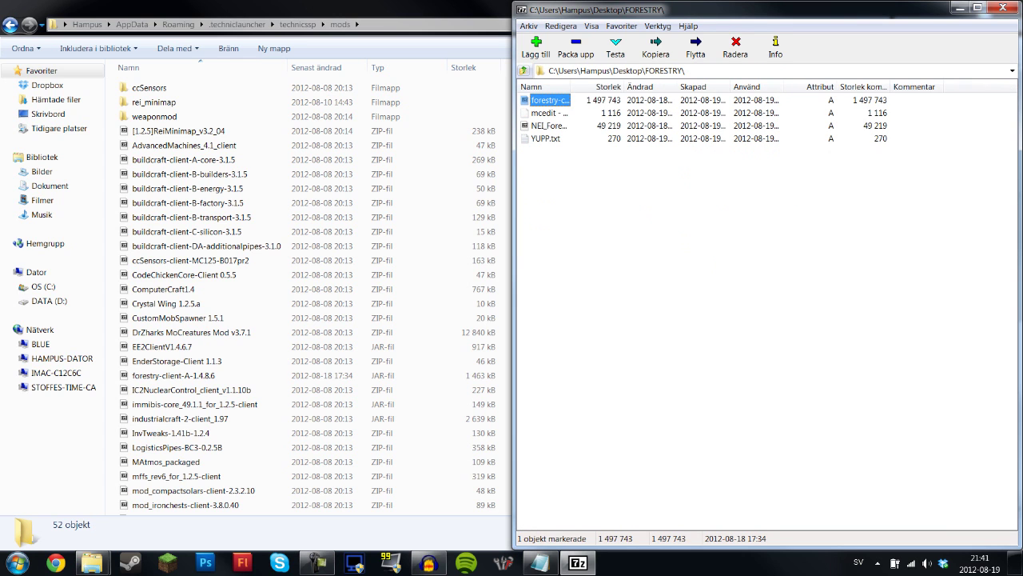
{"action": "left_click", "coordinate": [1003, 8]}
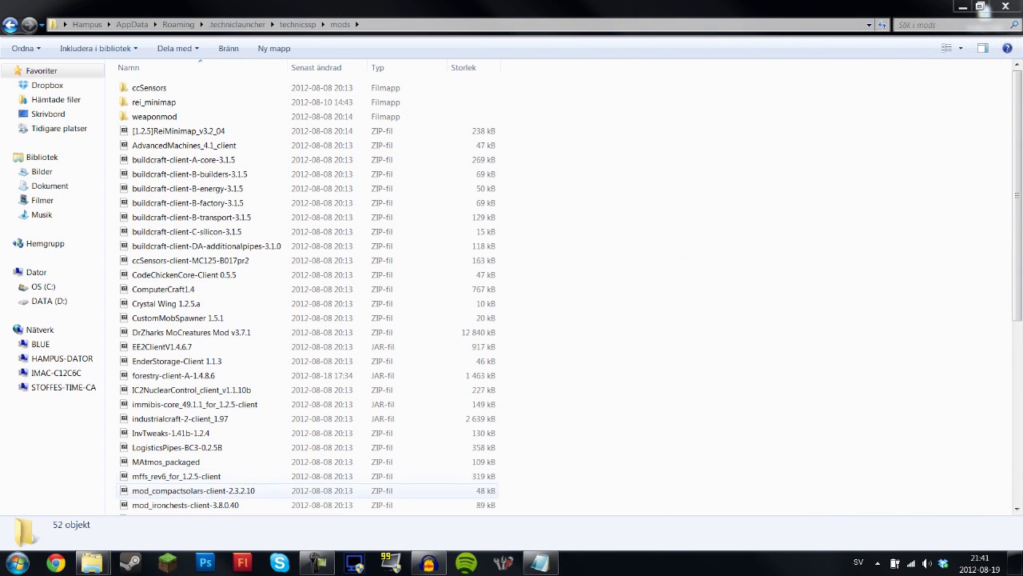
{"action": "left_click", "coordinate": [92, 563]}
{"action": "left_click", "coordinate": [80, 489]}
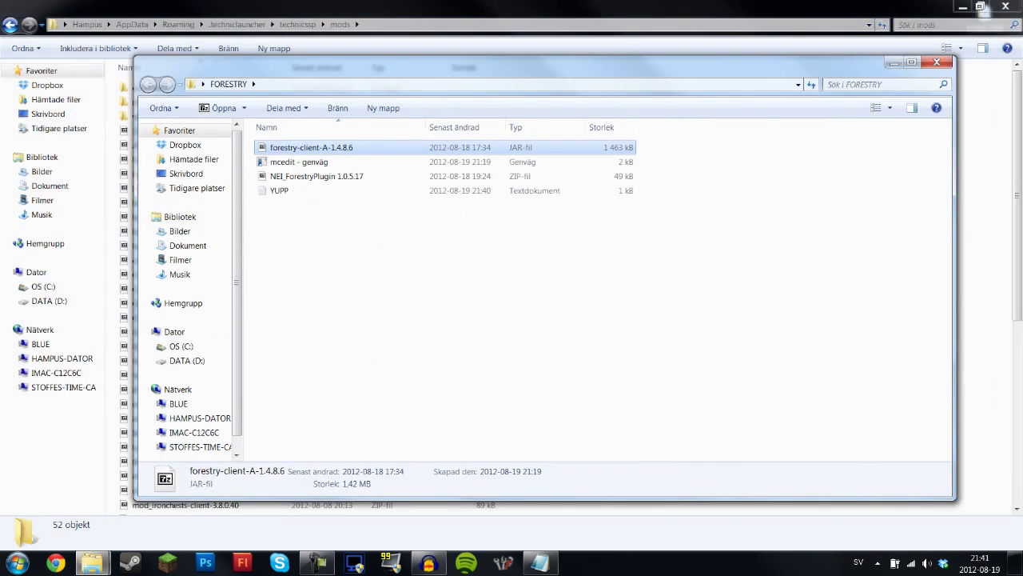
{"action": "left_click_drag", "start_coordinate": [480, 66], "coordinate": [819, 62]}
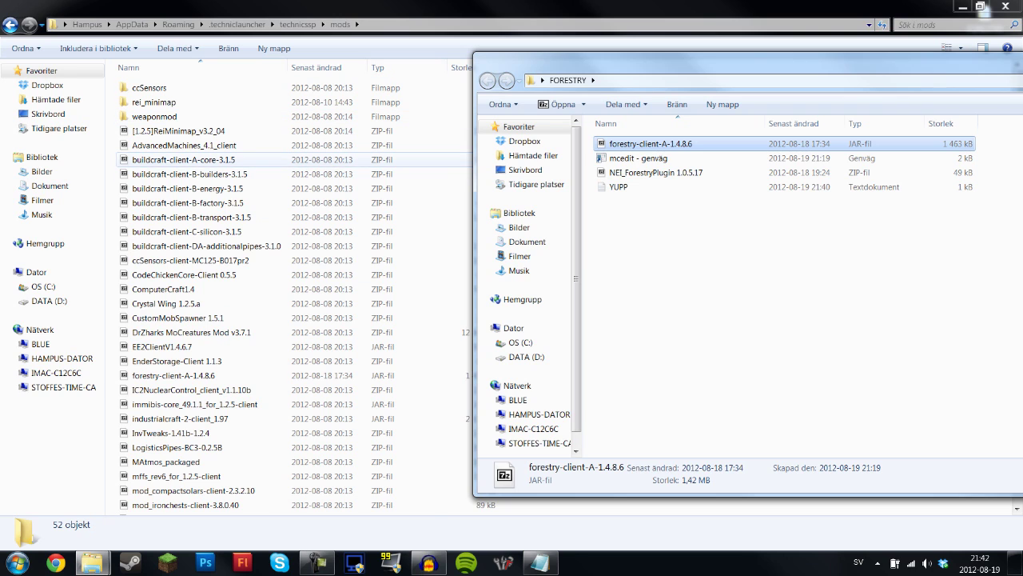
Search the mods folder for "forestry"
{"action": "left_click", "coordinate": [192, 173]}
{"action": "key", "text": "ctrl+f"}
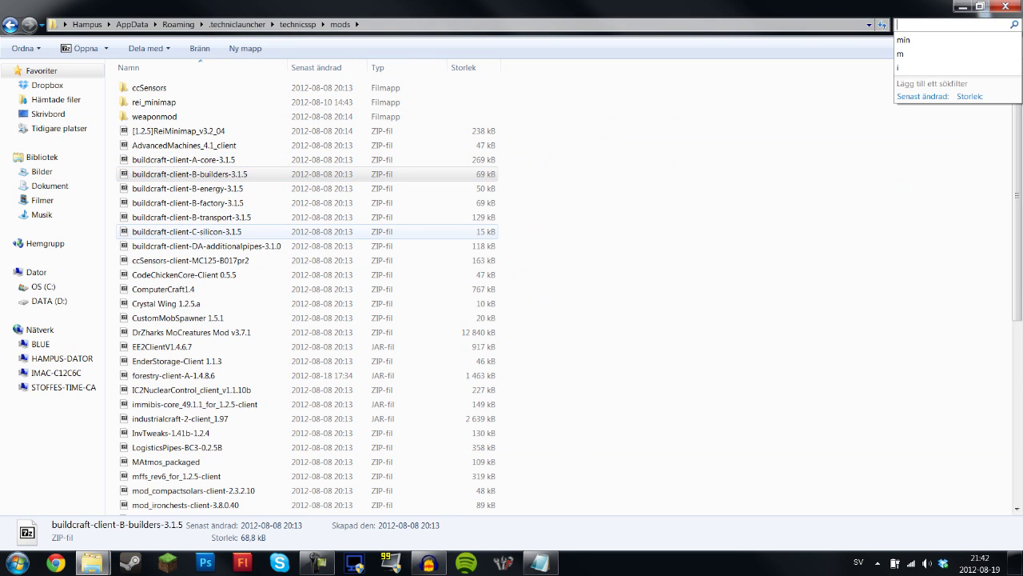
{"action": "type", "text": "foreatry"}
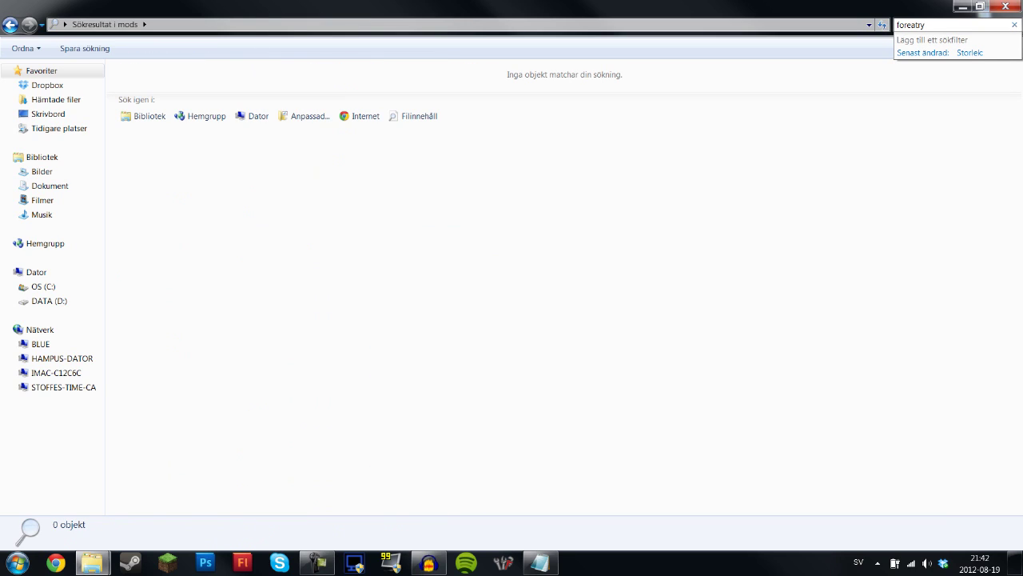
{"action": "key", "text": "BackSpace"}
{"action": "key", "text": "BackSpace"}
{"action": "key", "text": "BackSpace"}
{"action": "key", "text": "BackSpace"}
{"action": "type", "text": "stry"}
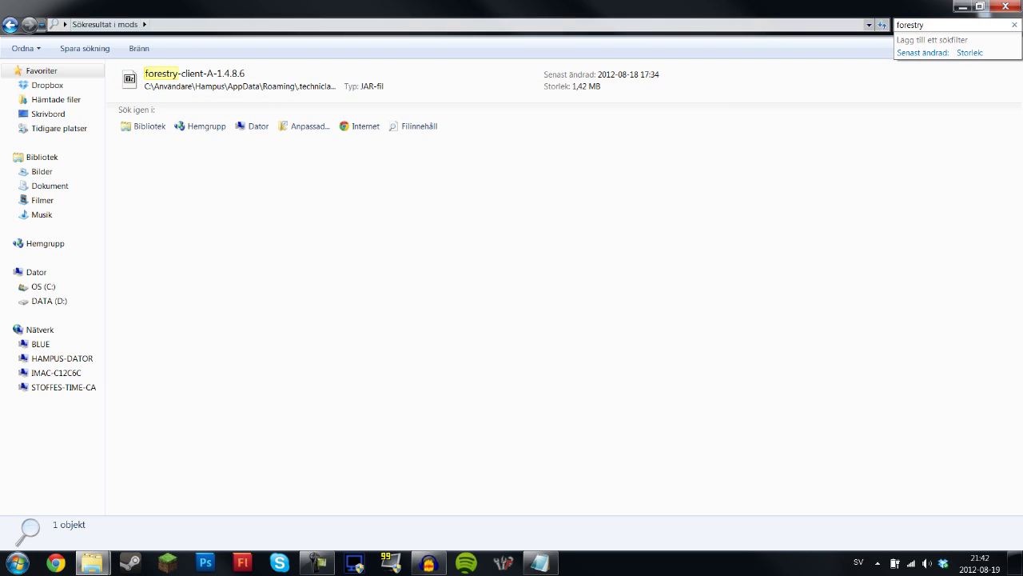
{"action": "key", "text": "Escape"}
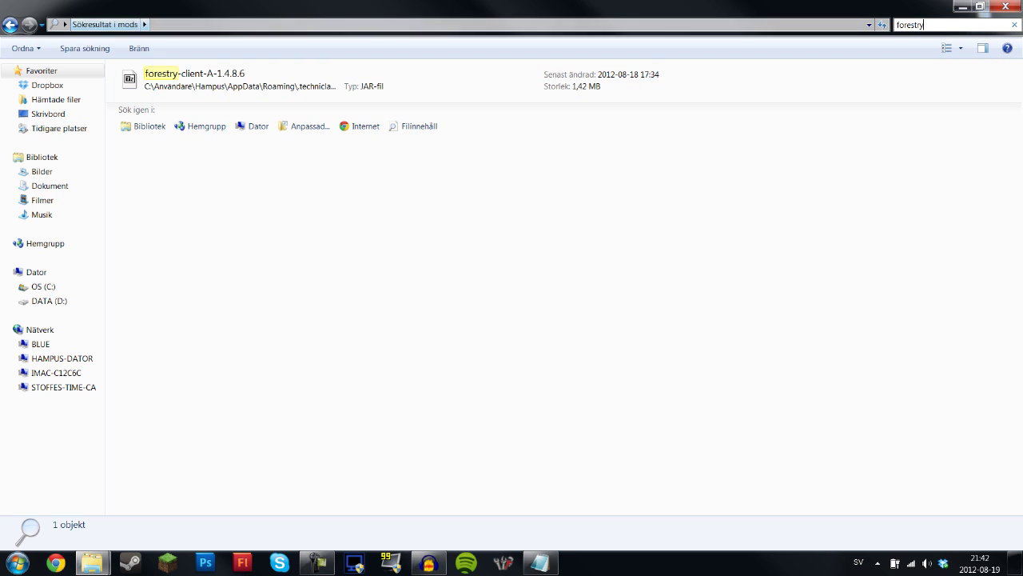
Leave the search results, return to the technicssp folder and minimize its window
{"action": "left_click", "coordinate": [10, 25]}
{"action": "left_click", "coordinate": [11, 25]}
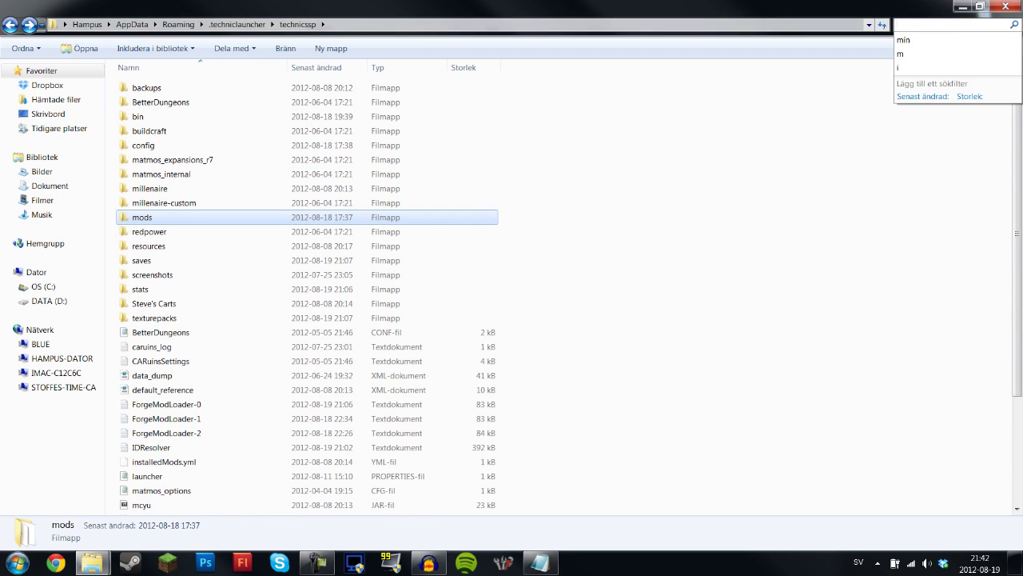
{"action": "left_click", "coordinate": [962, 6]}
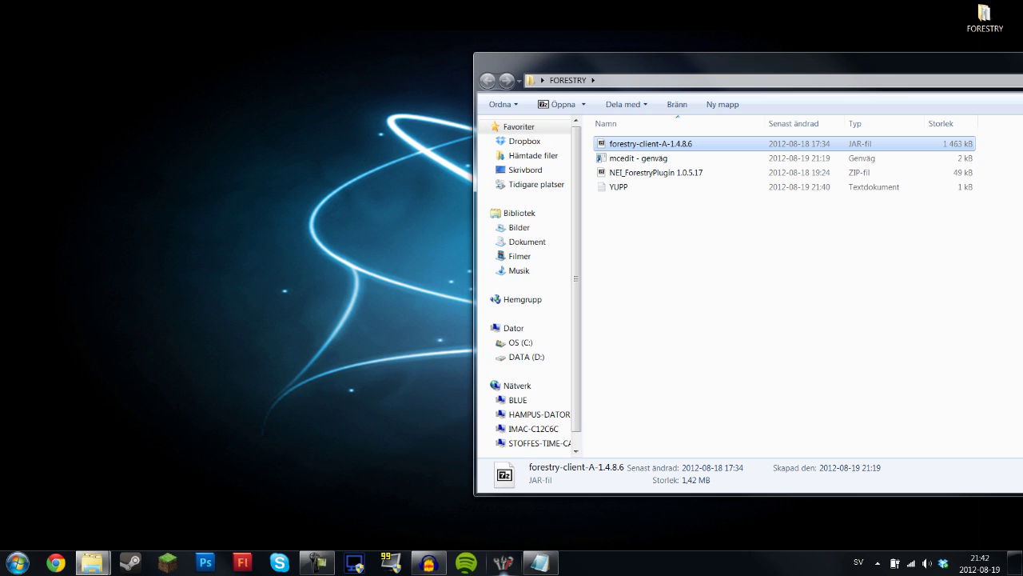
Run Technic SSP from the Technic Launcher with the saved login and close the game window after it has loaded
{"action": "left_click", "coordinate": [503, 563]}
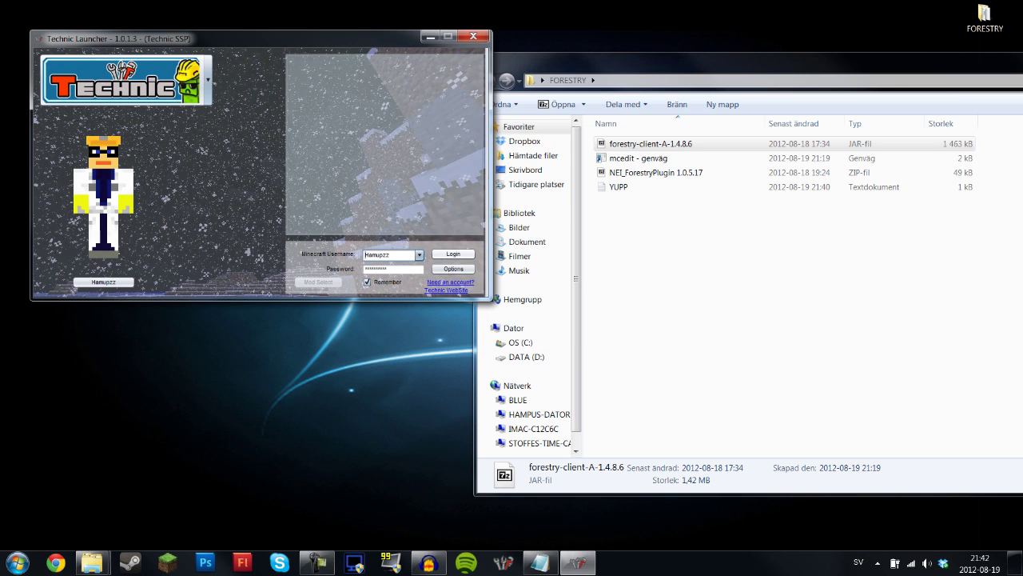
{"action": "key", "text": "Return"}
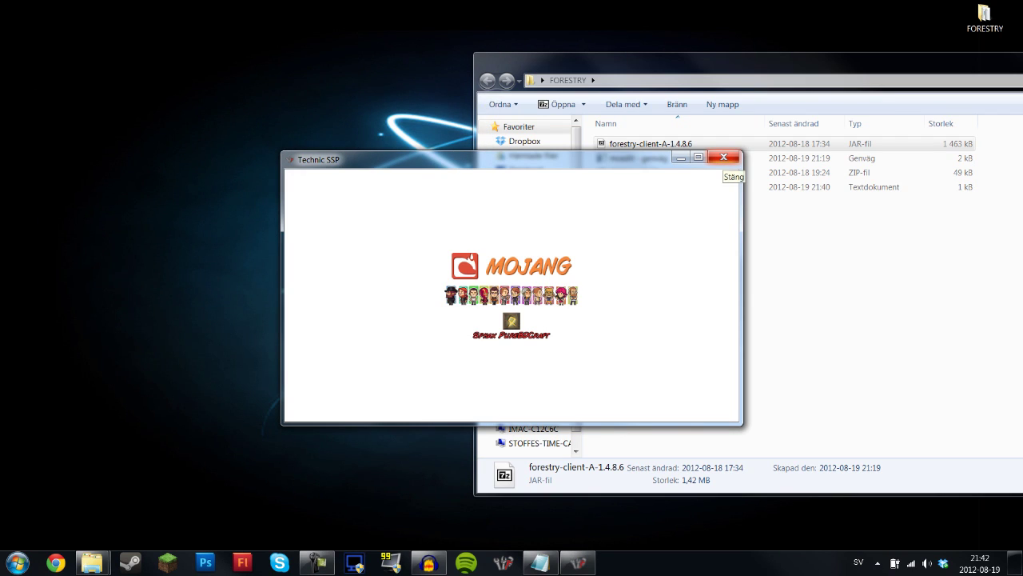
{"action": "left_click", "coordinate": [723, 157]}
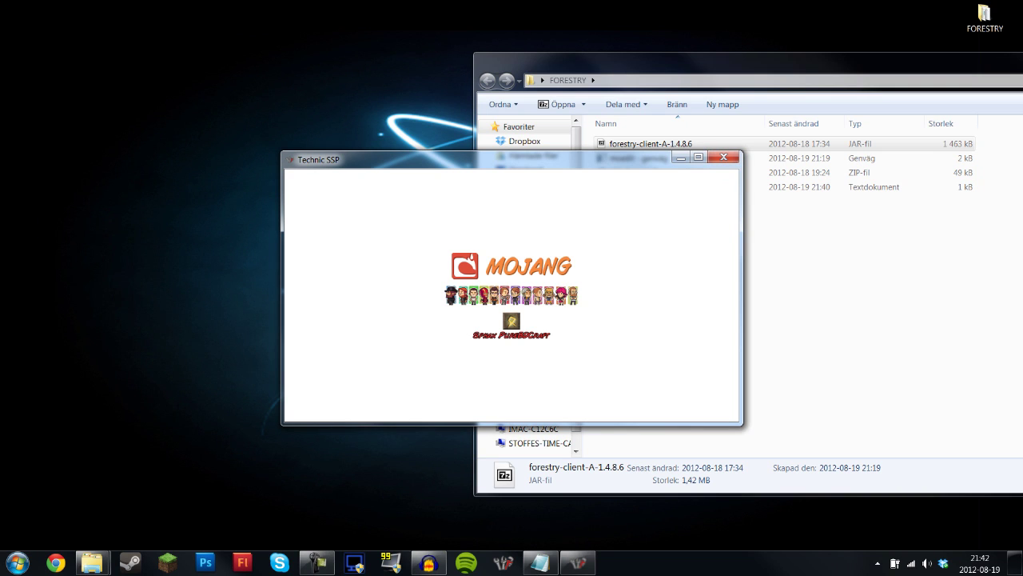
{"action": "left_click_drag", "start_coordinate": [496, 159], "coordinate": [374, 65]}
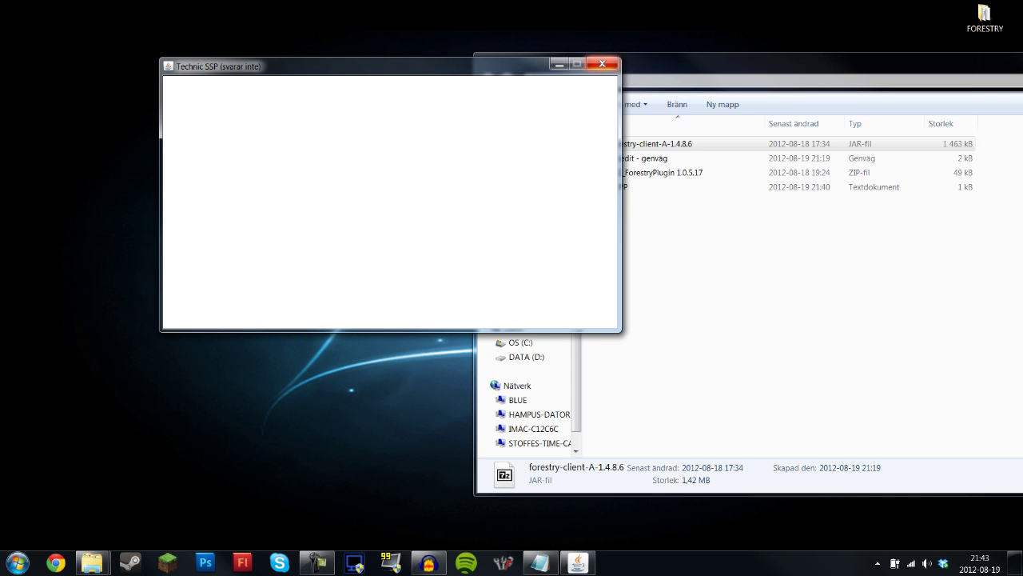
{"action": "left_click", "coordinate": [602, 64]}
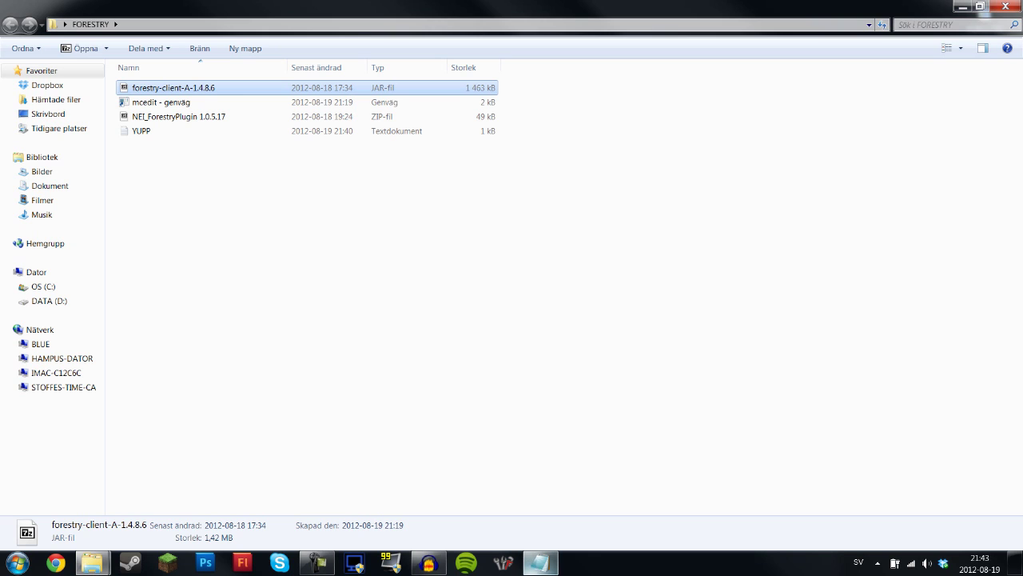
Open the base configuration file in the config\forestry folder of technicssp
{"action": "left_click", "coordinate": [92, 563]}
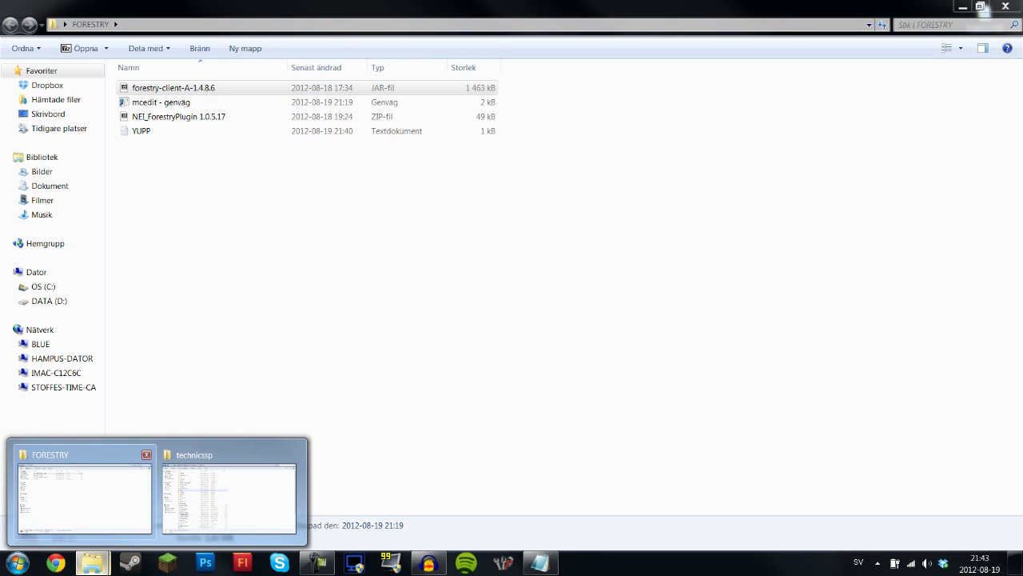
{"action": "left_click", "coordinate": [230, 496]}
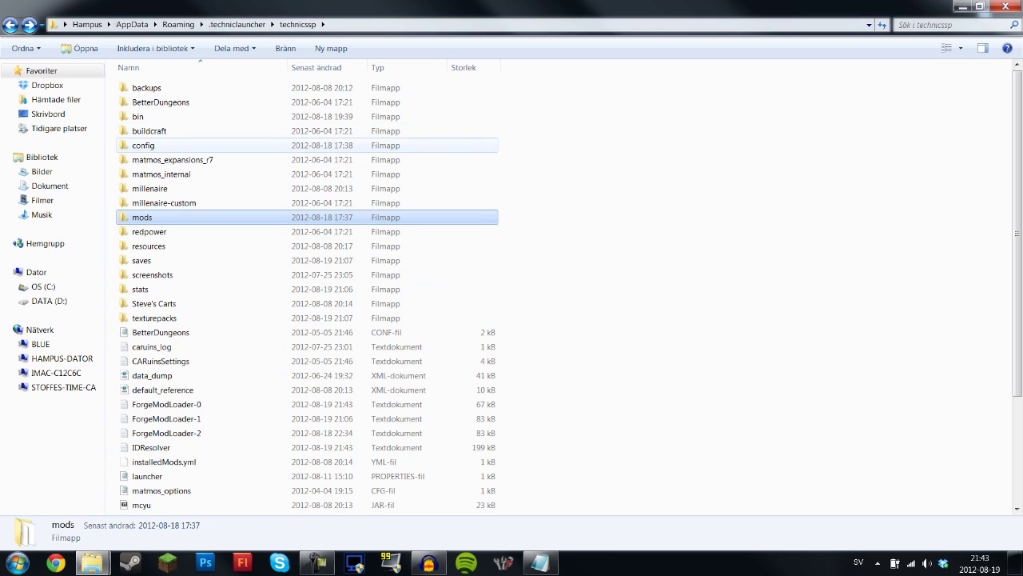
{"action": "double_click", "coordinate": [143, 145]}
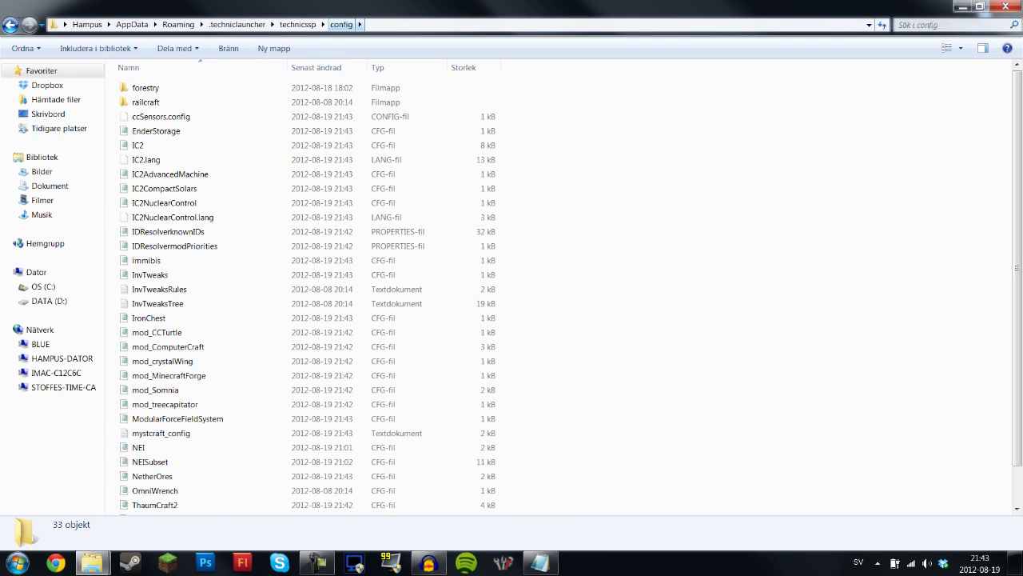
{"action": "double_click", "coordinate": [146, 87]}
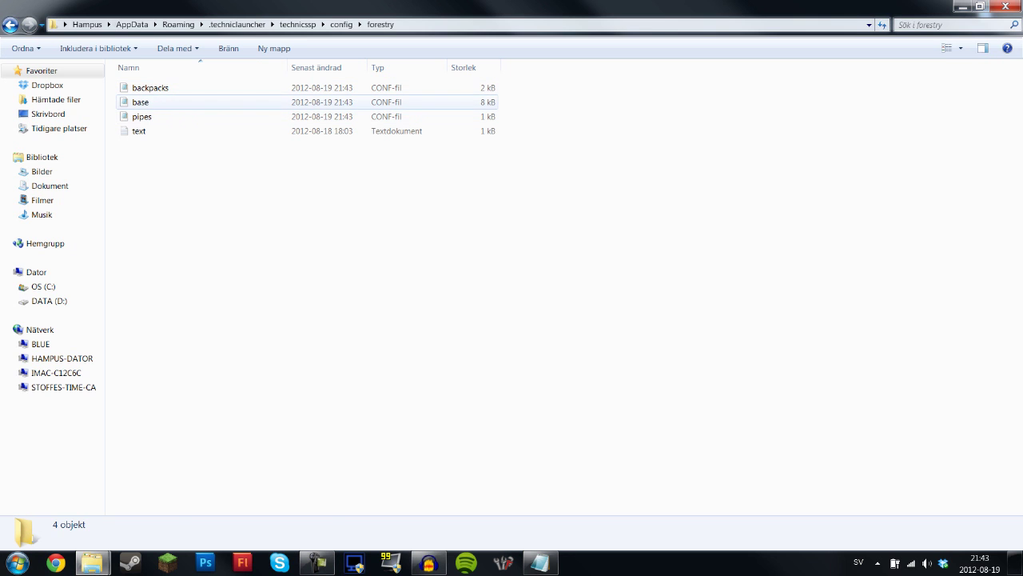
{"action": "double_click", "coordinate": [141, 102]}
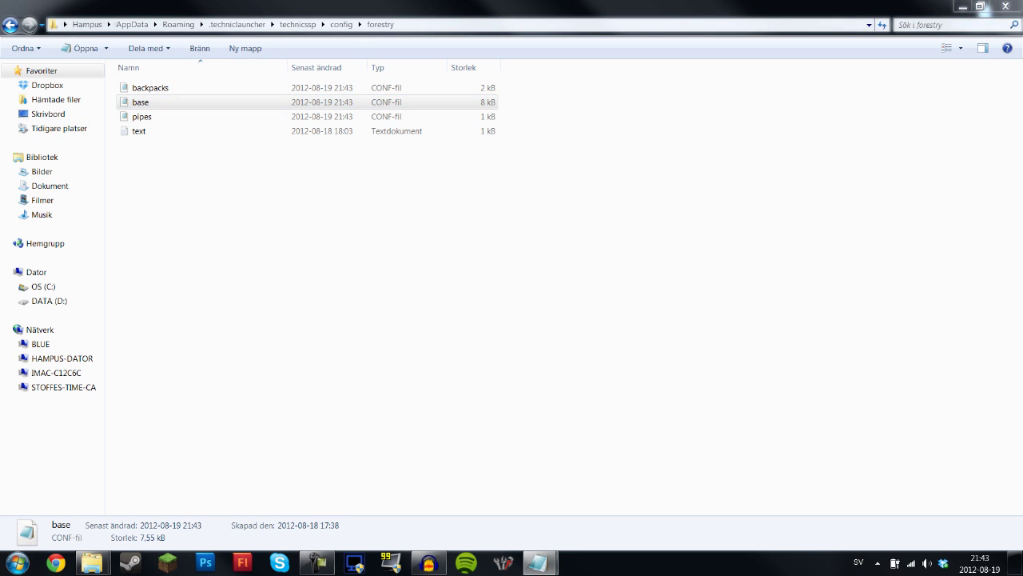
Maximize the base file's window and set world.generate.copper to false
{"action": "left_click_drag", "start_coordinate": [0, 4], "coordinate": [407, 0]}
{"action": "scroll", "coordinate": [511, 283], "scroll_direction": "down", "scroll_amount": 16}
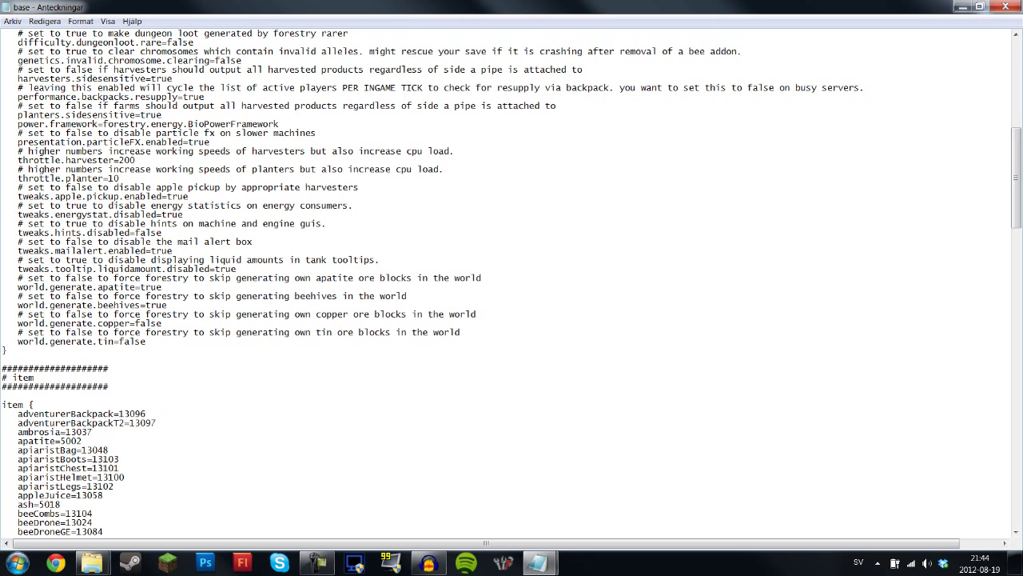
{"action": "left_click_drag", "start_coordinate": [164, 324], "coordinate": [136, 324]}
{"action": "type", "text": "true"}
{"action": "key", "text": "BackSpace"}
{"action": "key", "text": "BackSpace"}
{"action": "key", "text": "BackSpace"}
{"action": "key", "text": "BackSpace"}
{"action": "type", "text": "false"}
Set world.generate.tin to false
{"action": "key", "text": "Down"}
{"action": "key", "text": "shift+Left"}
{"action": "key", "text": "shift+Left"}
{"action": "key", "text": "shift+Left"}
{"action": "key", "text": "shift+Left"}
{"action": "key", "text": "shift+Left"}
{"action": "type", "text": "false"}
Save the base configuration file and close it
{"action": "left_click", "coordinate": [12, 21]}
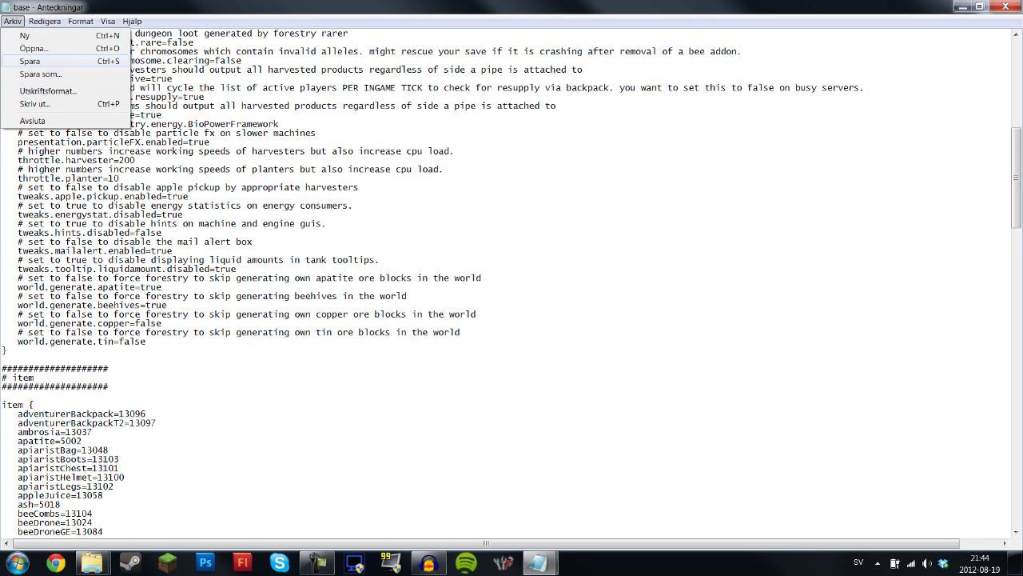
{"action": "left_click", "coordinate": [29, 61]}
{"action": "left_click", "coordinate": [1005, 6]}
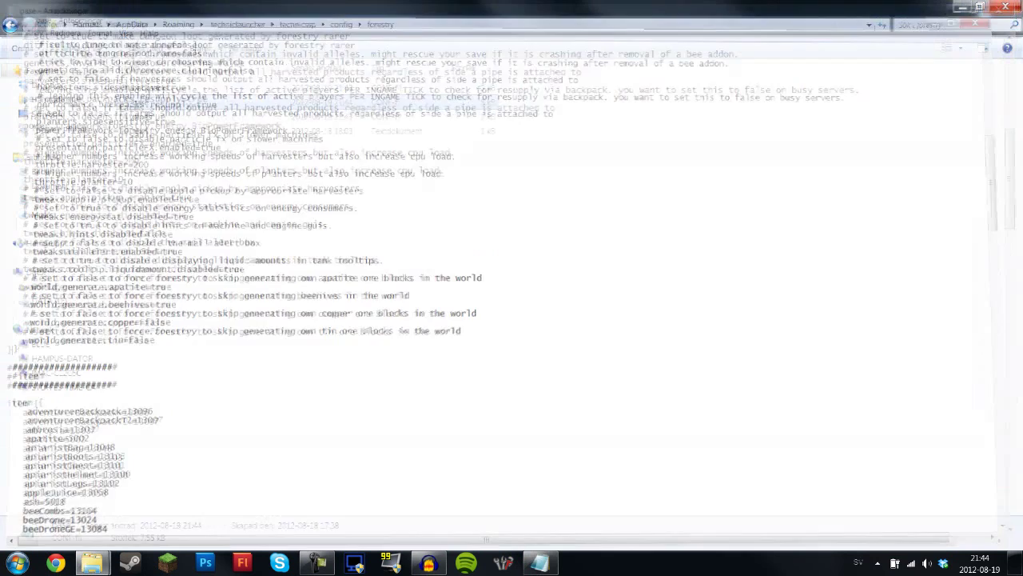
Open the backpacks configuration file and review the item ID entries for the adventurer's and builder's backpacks
{"action": "key", "text": "Up"}
{"action": "key", "text": "Return"}
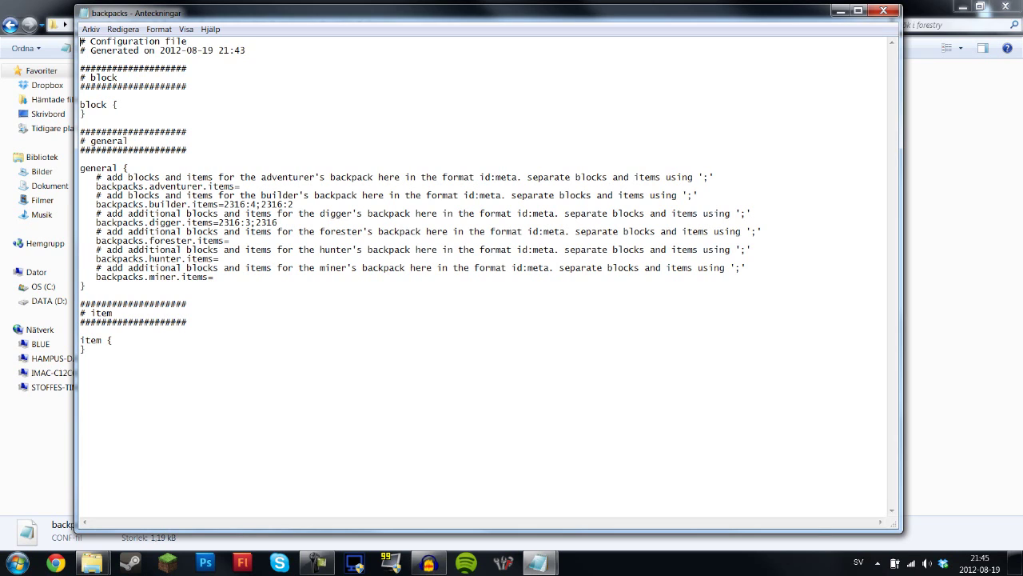
{"action": "left_click_drag", "start_coordinate": [688, 195], "coordinate": [694, 195]}
{"action": "left_click", "coordinate": [240, 186]}
{"action": "left_click_drag", "start_coordinate": [235, 195], "coordinate": [235, 204]}
{"action": "left_click", "coordinate": [235, 204]}
Save the backpacks configuration file and close it
{"action": "left_click", "coordinate": [91, 29]}
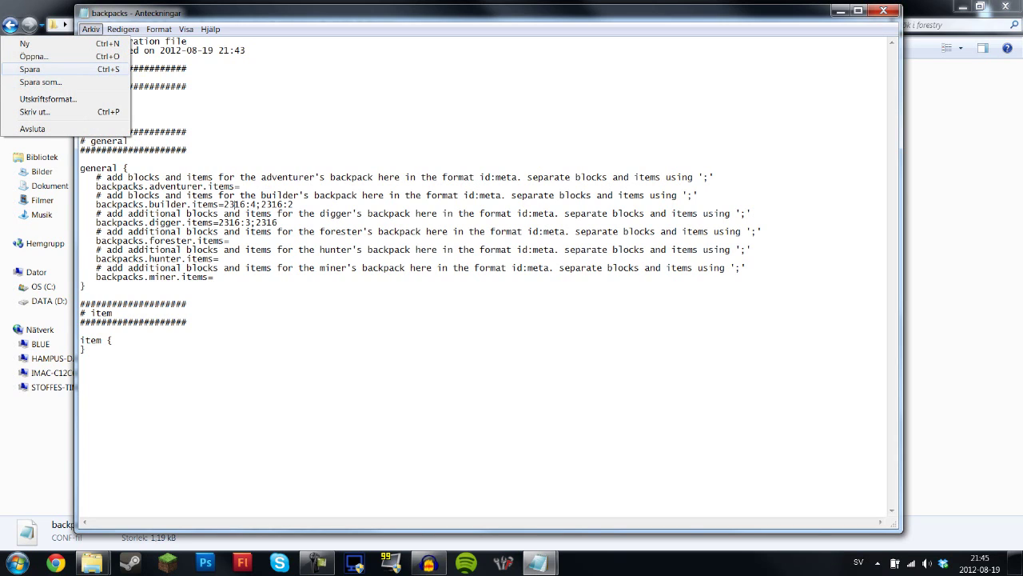
{"action": "left_click", "coordinate": [32, 69]}
{"action": "key", "text": "alt+F4"}
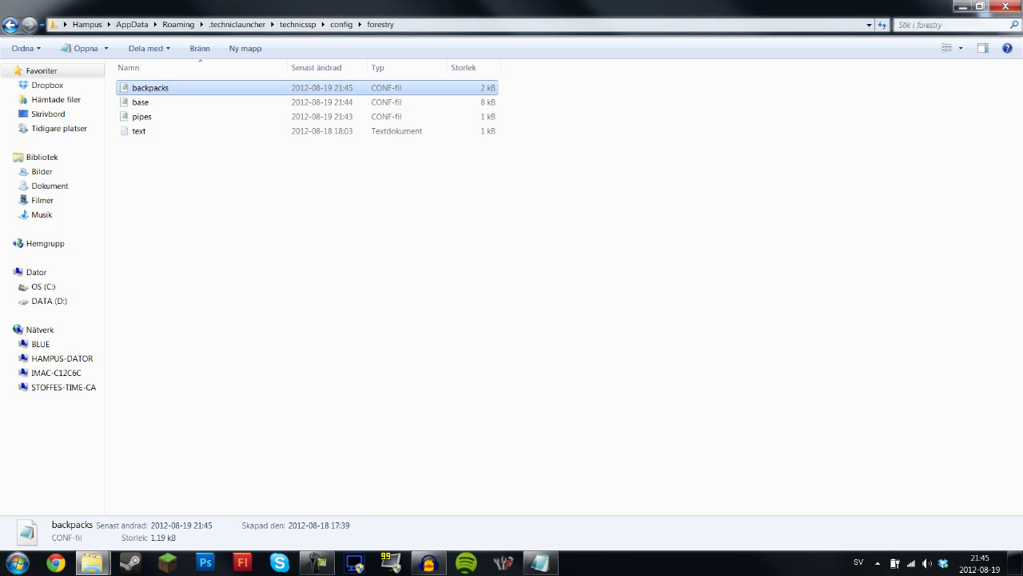
Open the NEI_ForestryPlugin 1.0.5.17 archive from the FORESTRY folder and dock its window to the right half of the screen
{"action": "left_click", "coordinate": [963, 6]}
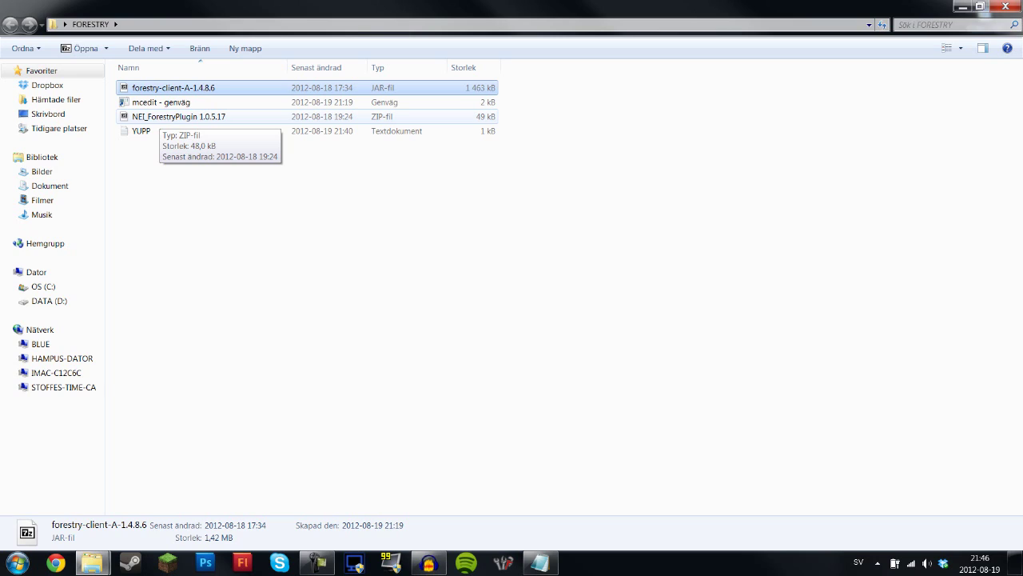
{"action": "double_click", "coordinate": [160, 116]}
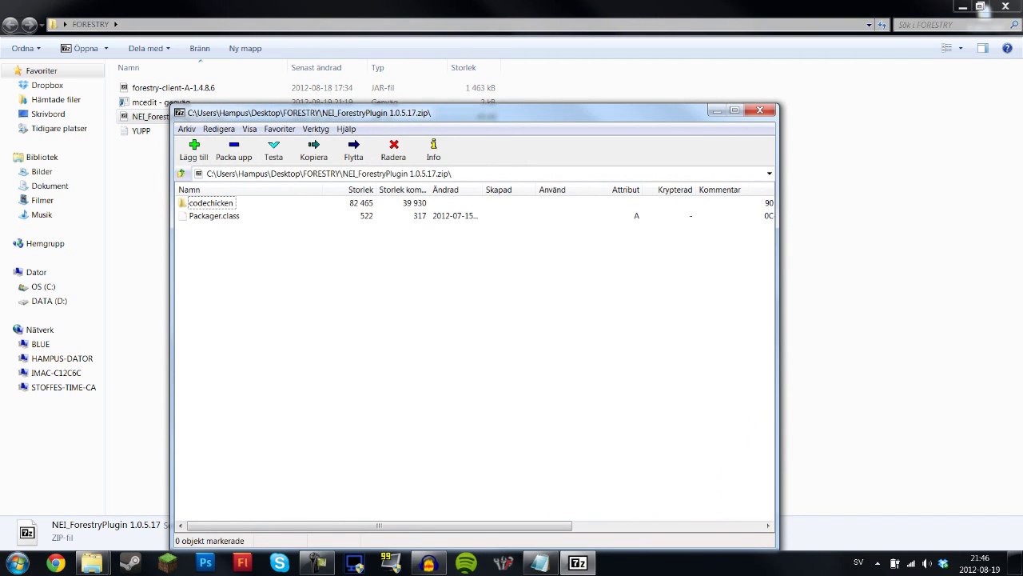
{"action": "left_click_drag", "start_coordinate": [400, 113], "coordinate": [1022, 67]}
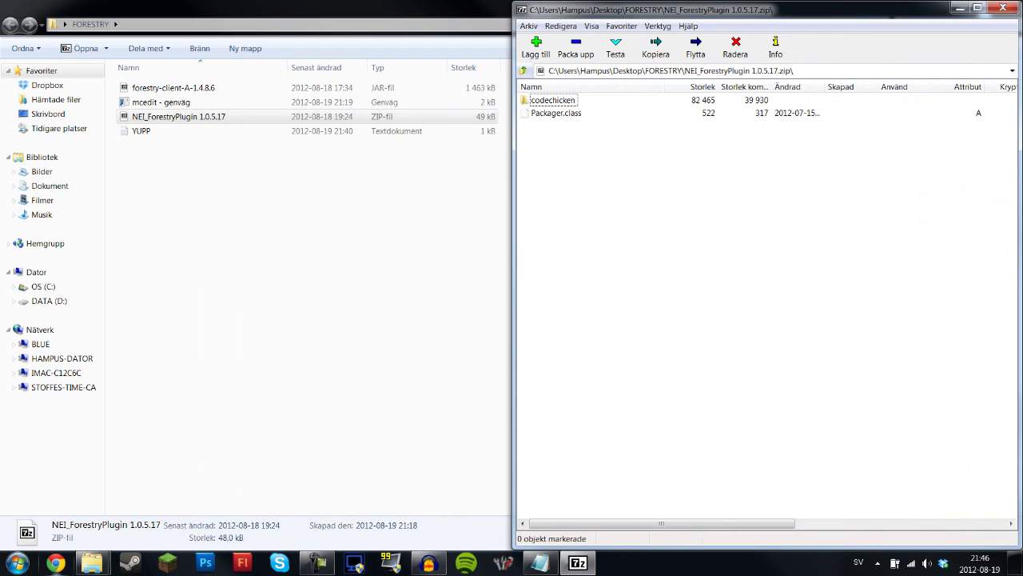
Bring back the technicssp forestry window, go up to the config folder and dock the window to the left half of the screen
{"action": "mouse_move", "coordinate": [92, 563]}
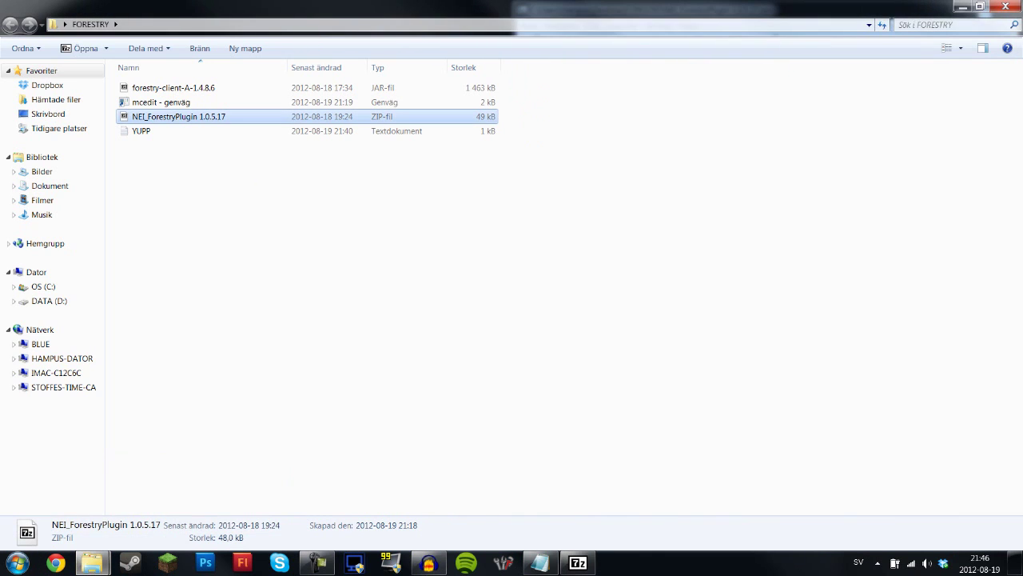
{"action": "left_click", "coordinate": [230, 495]}
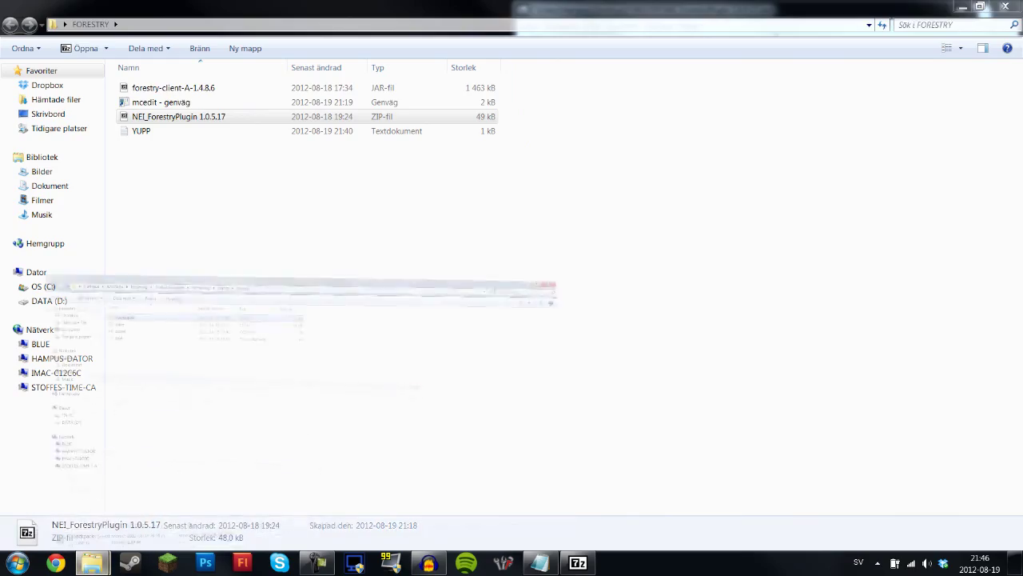
{"action": "key", "text": "alt+Up"}
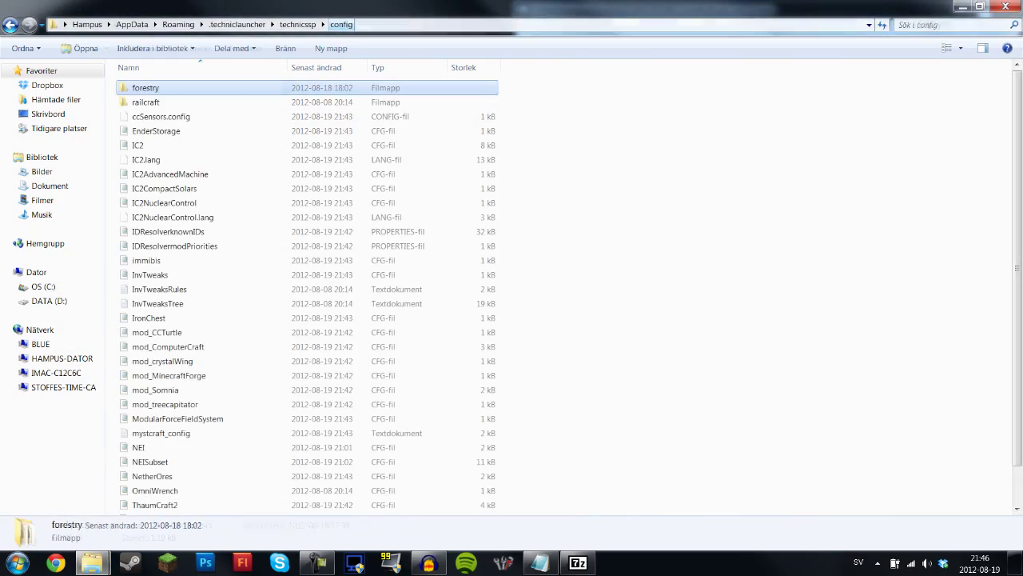
{"action": "key", "text": "super+Right"}
{"action": "key", "text": "super+Left"}
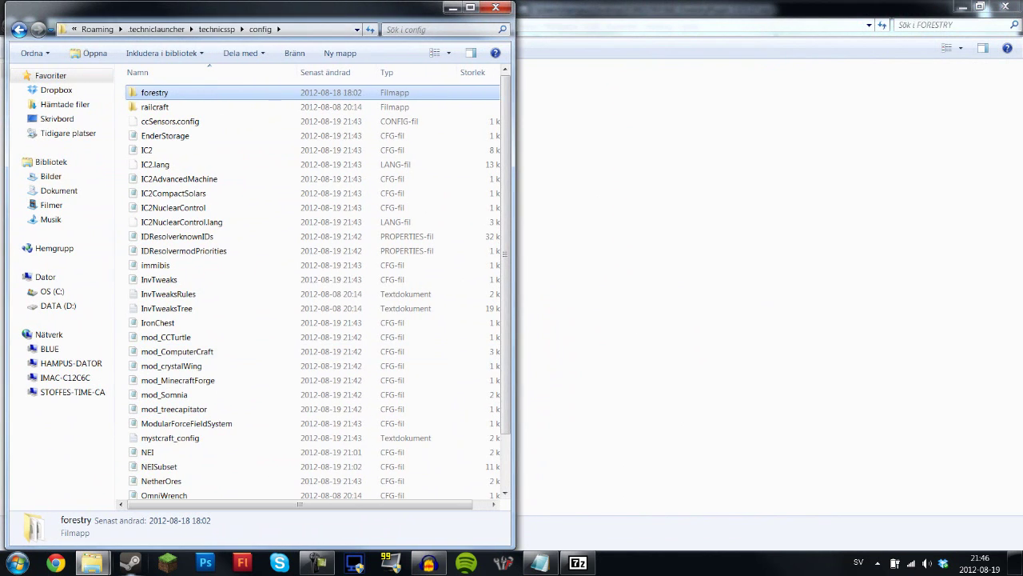
{"action": "mouse_move", "coordinate": [91, 563]}
{"action": "left_click", "coordinate": [80, 480]}
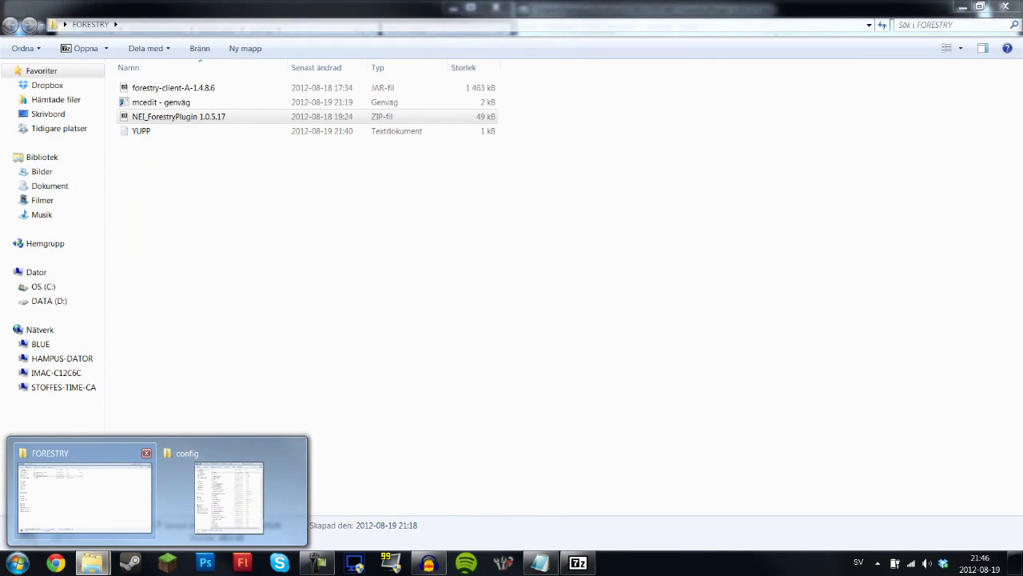
{"action": "left_click", "coordinate": [84, 488]}
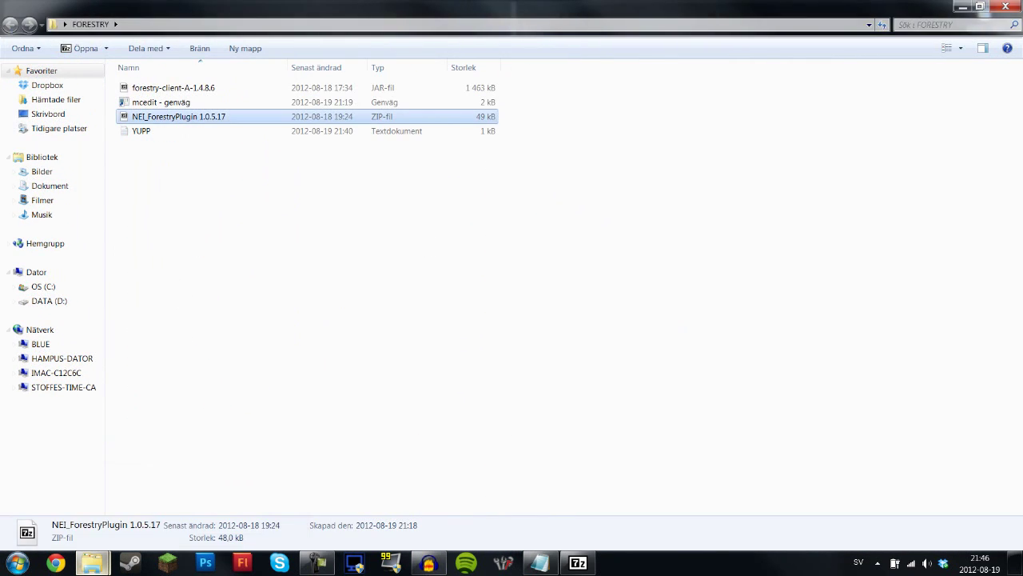
{"action": "double_click", "coordinate": [178, 117]}
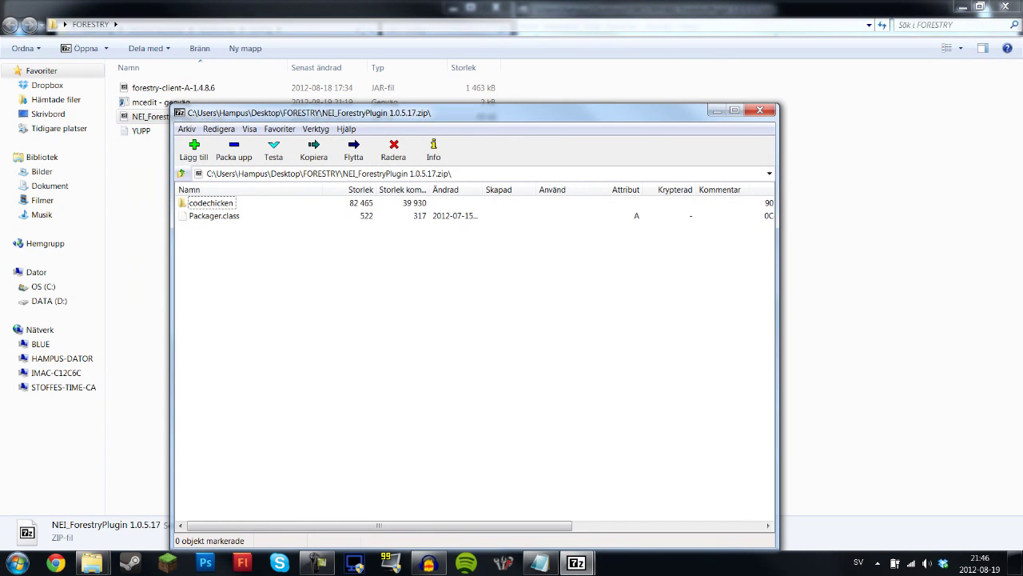
{"action": "left_click", "coordinate": [759, 109]}
Minimize the FORESTRY folder so the config folder and the NEI_ForestryPlugin archive are side by side
{"action": "left_click", "coordinate": [577, 563]}
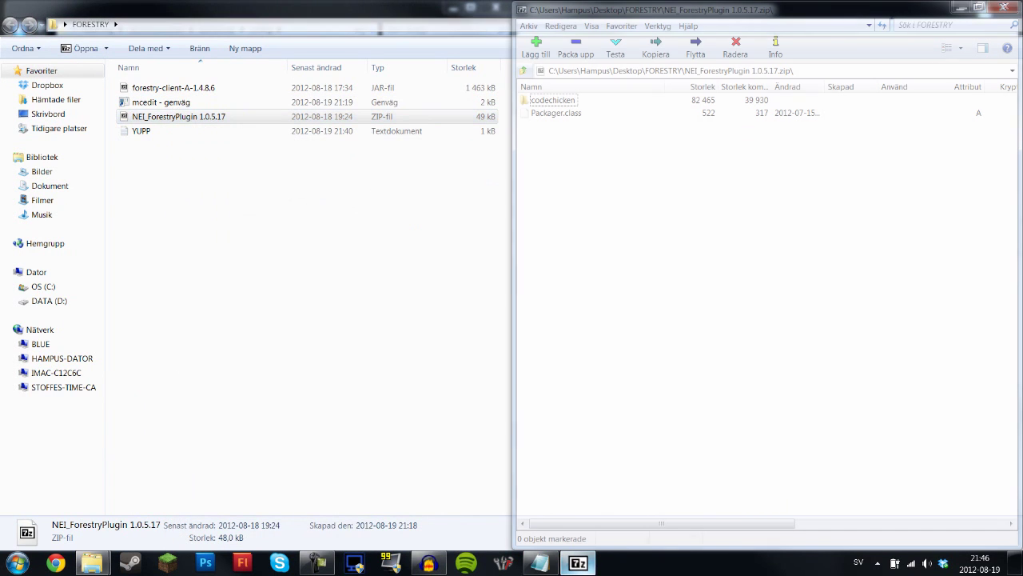
{"action": "key", "text": "alt+Tab"}
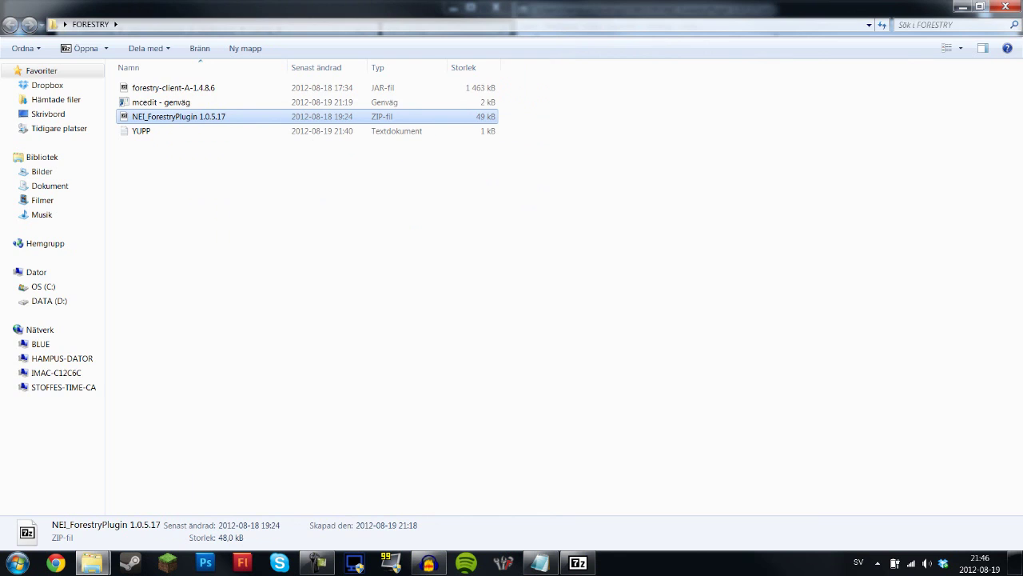
{"action": "left_click", "coordinate": [961, 7]}
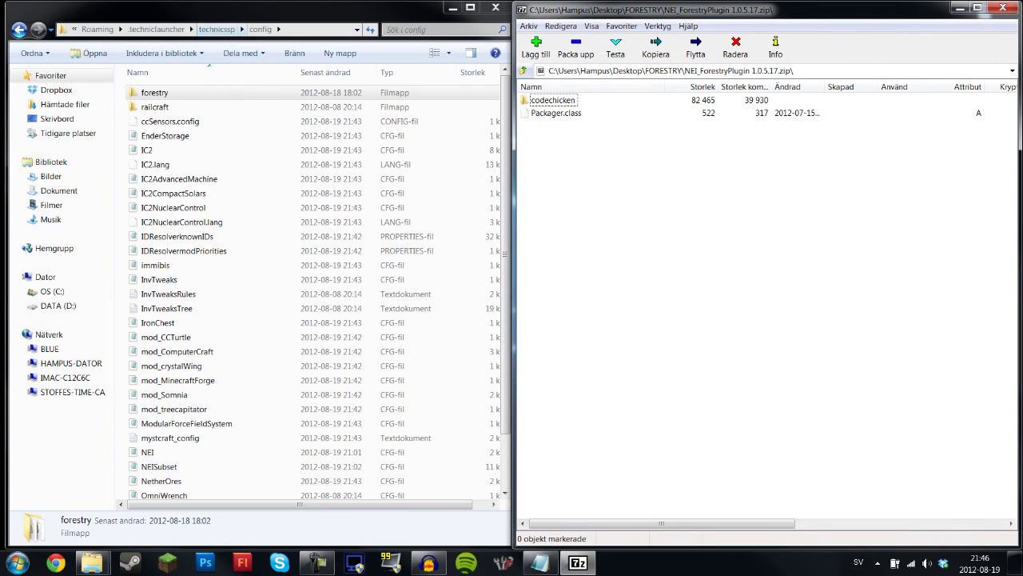
Open modpack.jar from the technicssp\bin folder as an archive and dock it to the left half of the screen
{"action": "left_click", "coordinate": [216, 29]}
{"action": "double_click", "coordinate": [148, 121]}
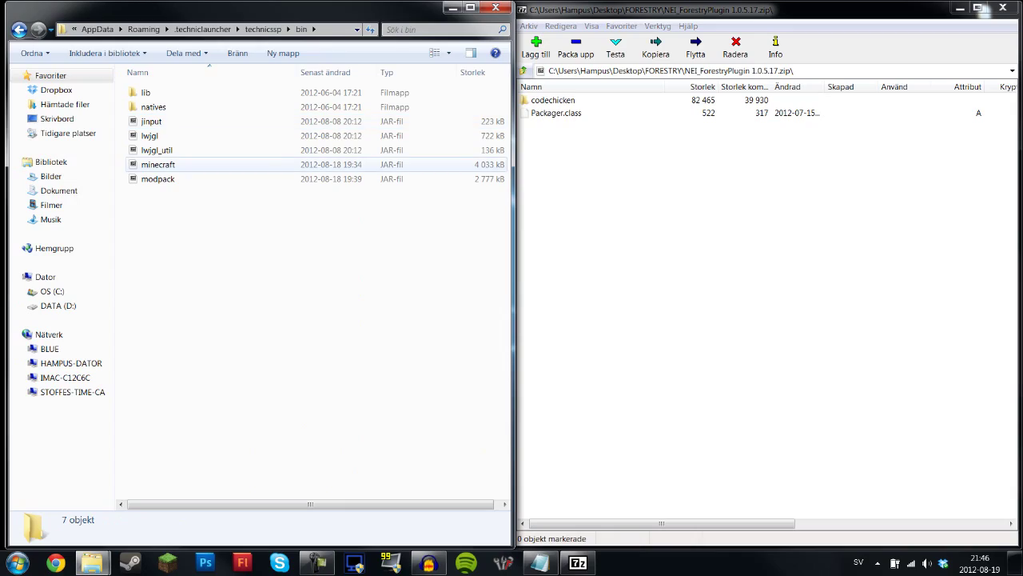
{"action": "double_click", "coordinate": [158, 179]}
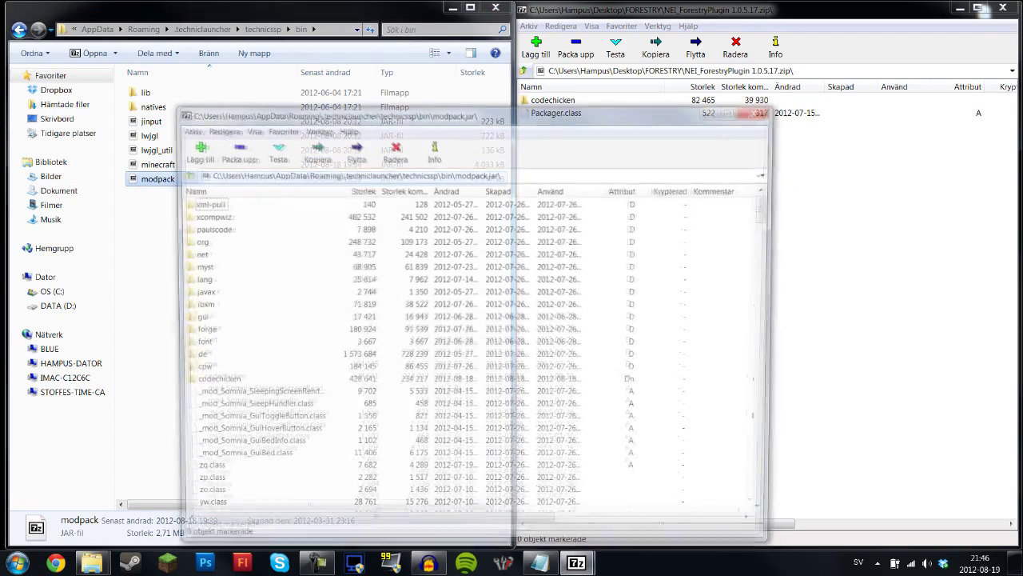
{"action": "key", "text": "super+Right"}
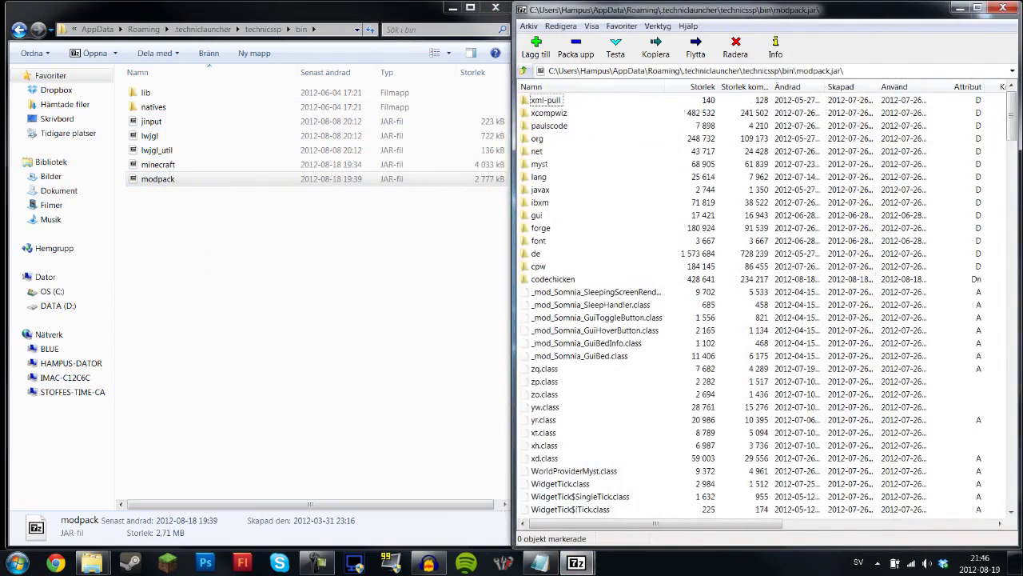
{"action": "key", "text": "super+Left"}
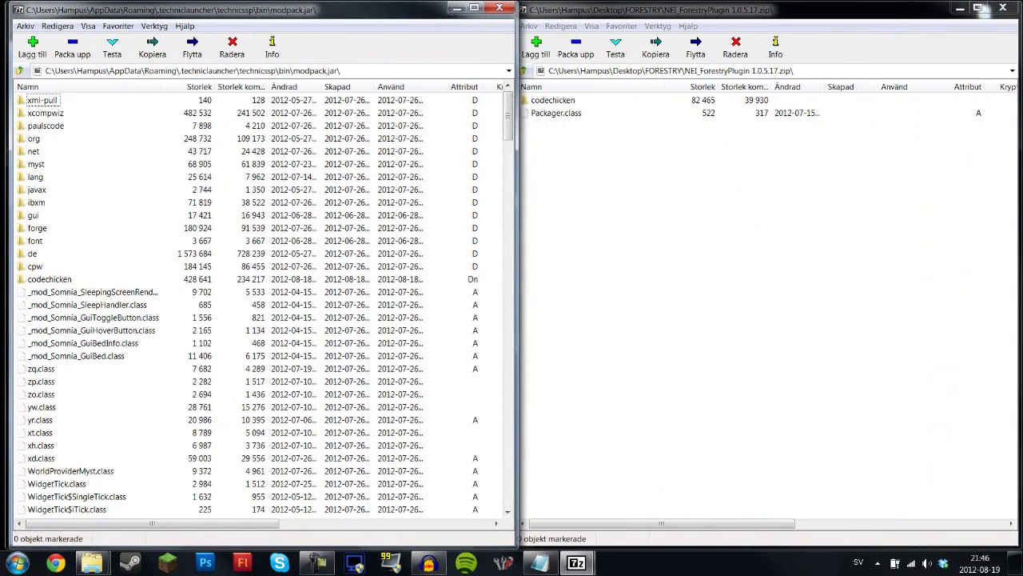
Copy the codechicken folder and Packager.class from the NEI_ForestryPlugin archive into the root of modpack.jar
{"action": "key", "text": "alt+Tab"}
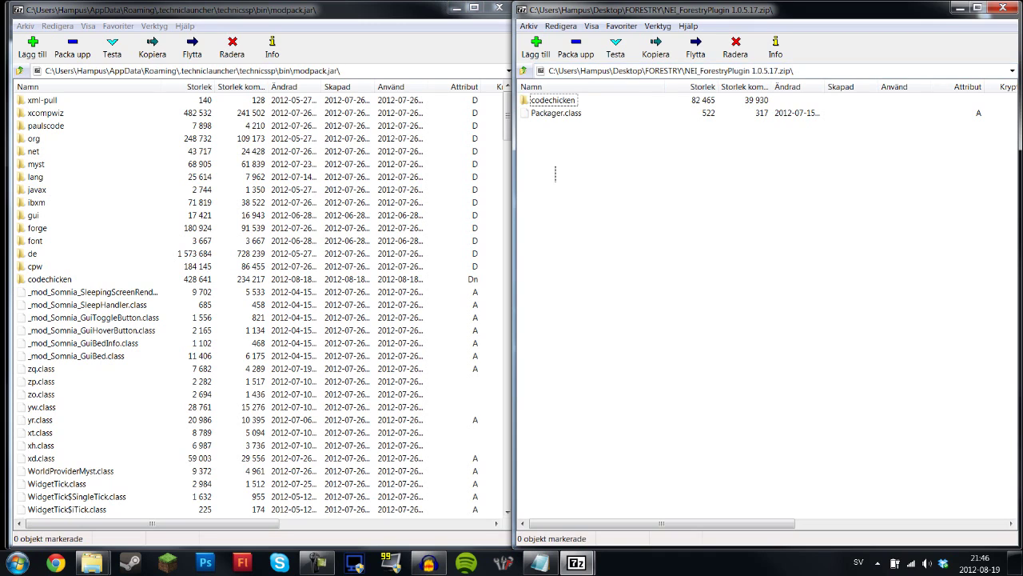
{"action": "left_click_drag", "start_coordinate": [556, 166], "coordinate": [336, 240]}
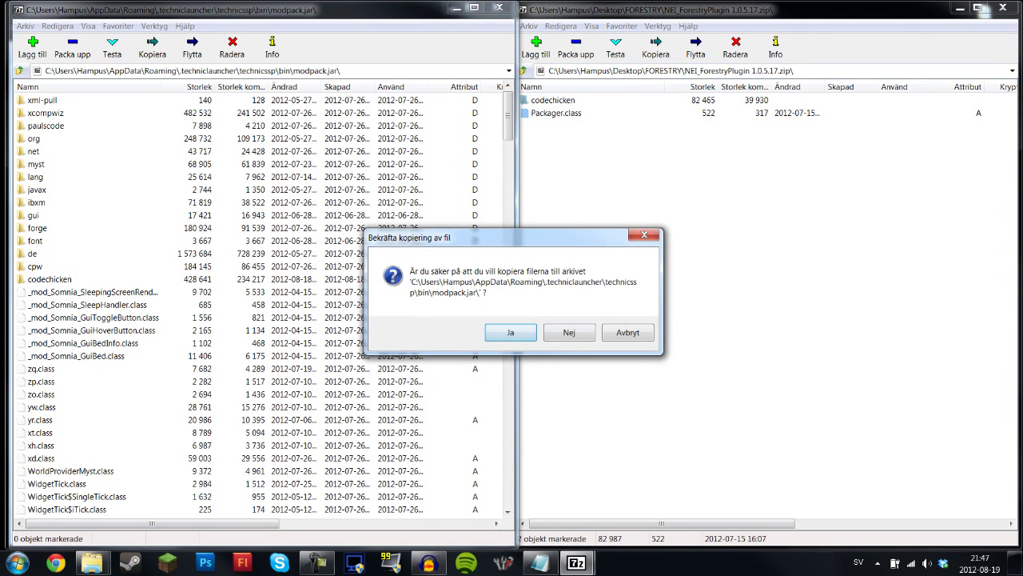
{"action": "key", "text": "Return"}
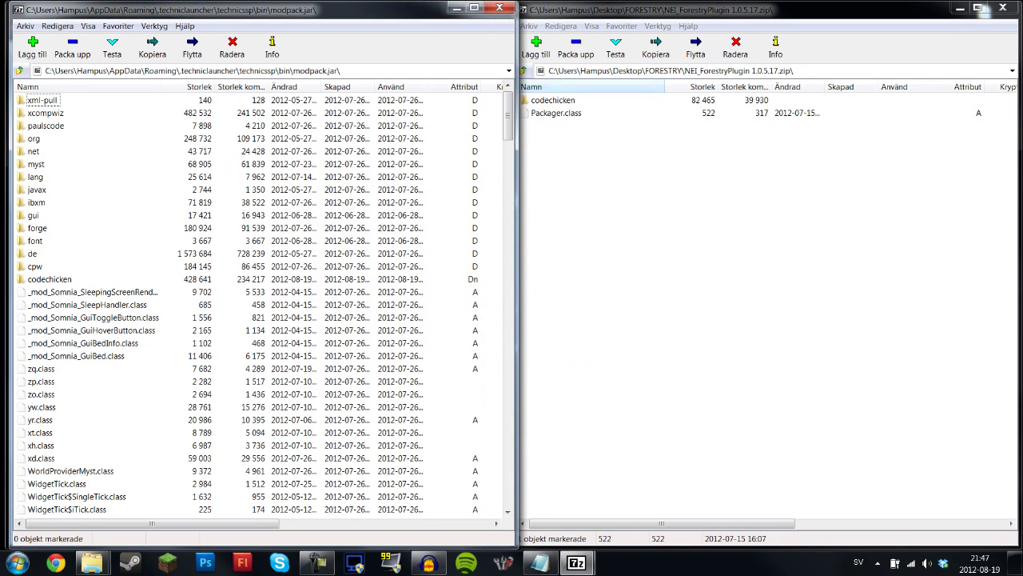
Compare the codechicken\nei folder in the plugin archive and modpack.jar, and close both archive windows
{"action": "double_click", "coordinate": [553, 100]}
{"action": "key", "text": "Return"}
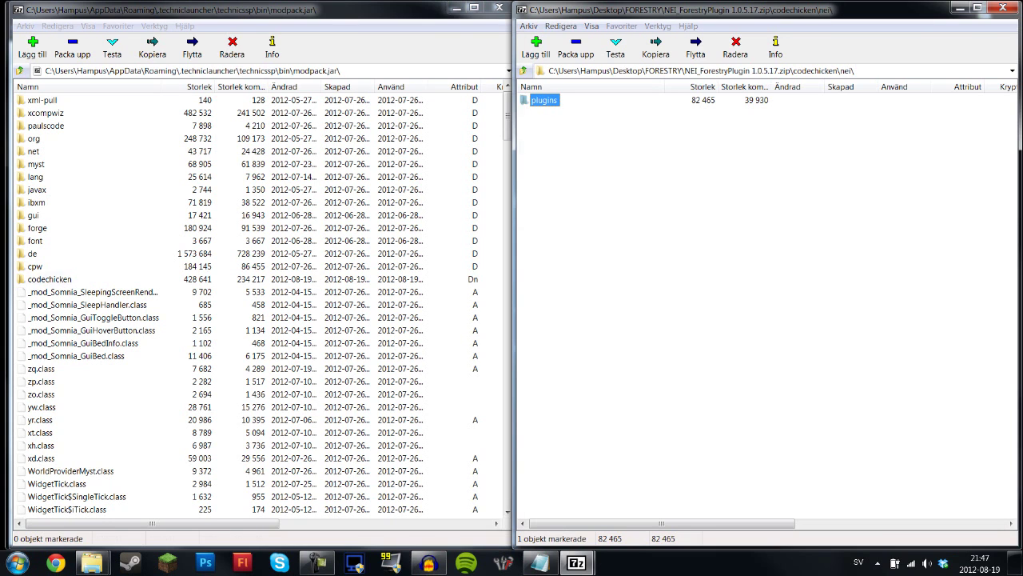
{"action": "double_click", "coordinate": [49, 279]}
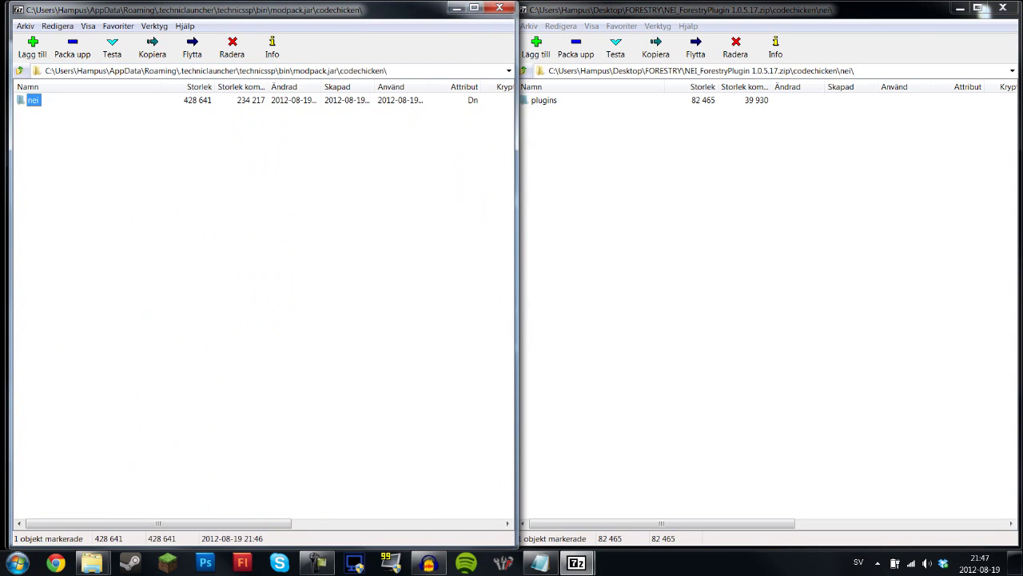
{"action": "key", "text": "Return"}
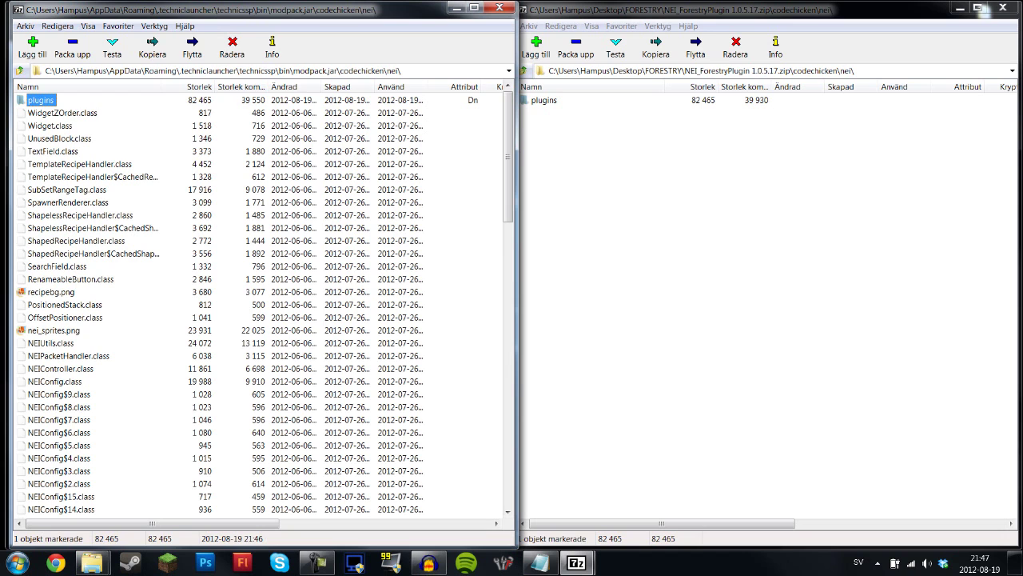
{"action": "left_click", "coordinate": [499, 7]}
{"action": "left_click", "coordinate": [1003, 7]}
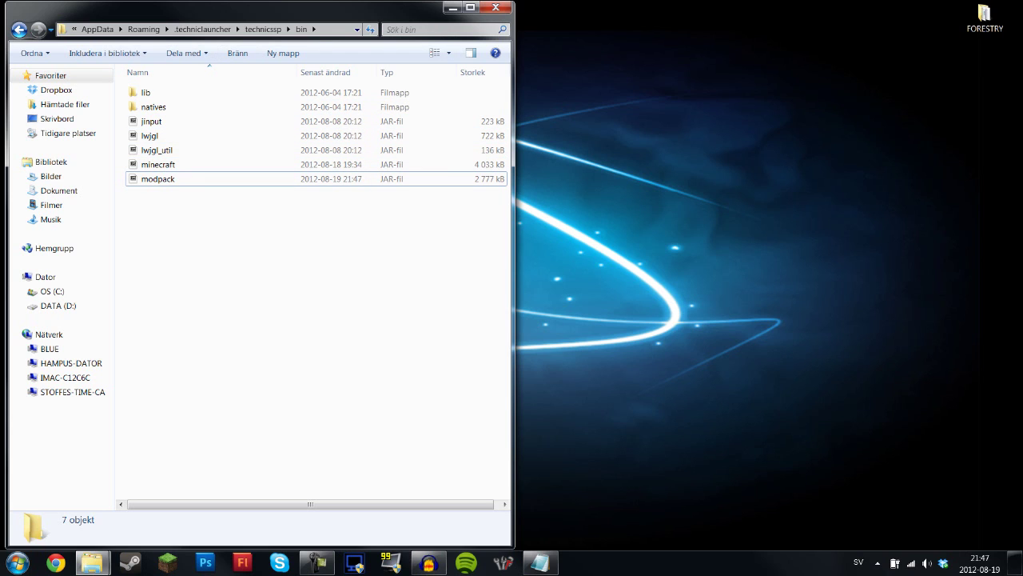
{"action": "mouse_move", "coordinate": [514, 280]}
{"action": "left_mouse_down"}
{"action": "mouse_move", "coordinate": [819, 280]}
{"action": "mouse_move", "coordinate": [510, 280]}
{"action": "left_mouse_up"}
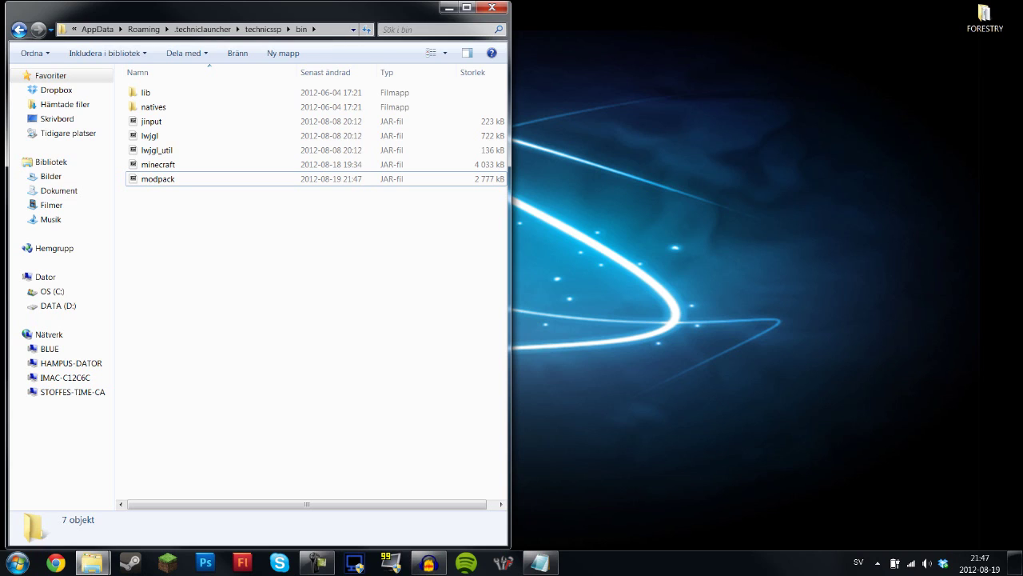
{"action": "left_click_drag", "start_coordinate": [510, 280], "coordinate": [538, 280]}
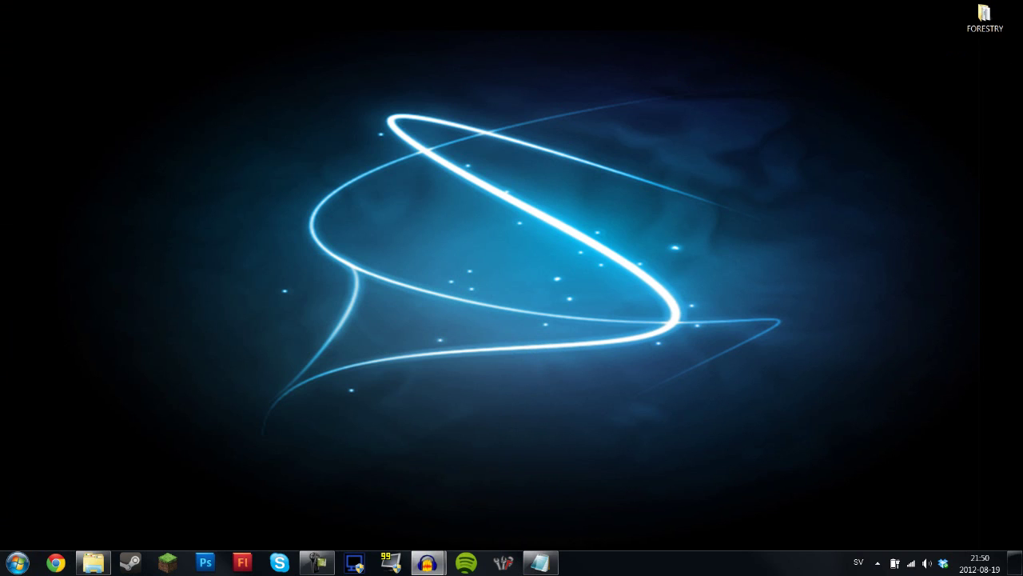
Launch MCEdit from its shortcut in the FORESTRY folder and dismiss the warning about closing Minecraft
{"action": "left_click", "coordinate": [94, 562]}
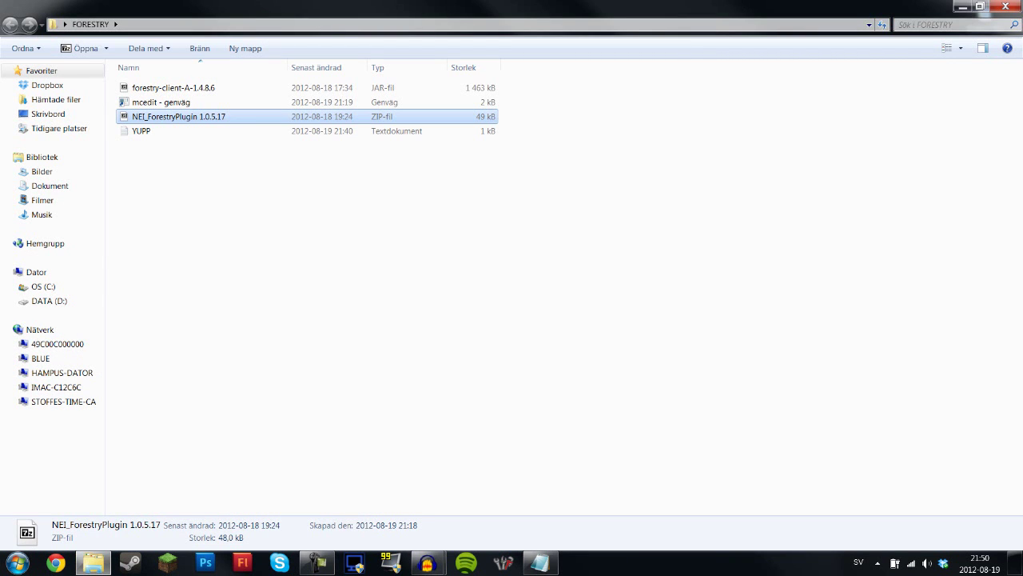
{"action": "left_click", "coordinate": [161, 101]}
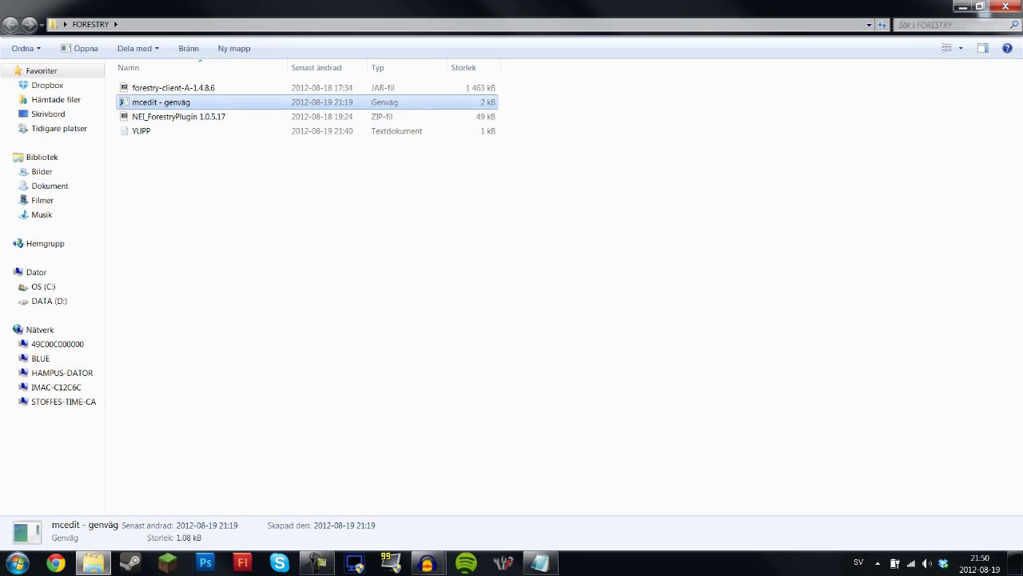
{"action": "key", "text": "Return"}
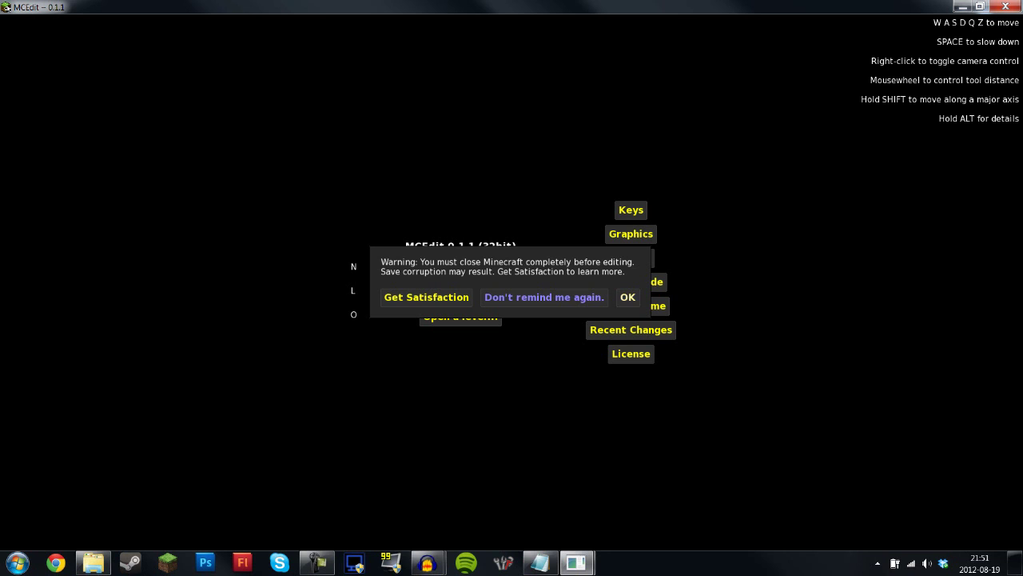
{"action": "left_click", "coordinate": [627, 296]}
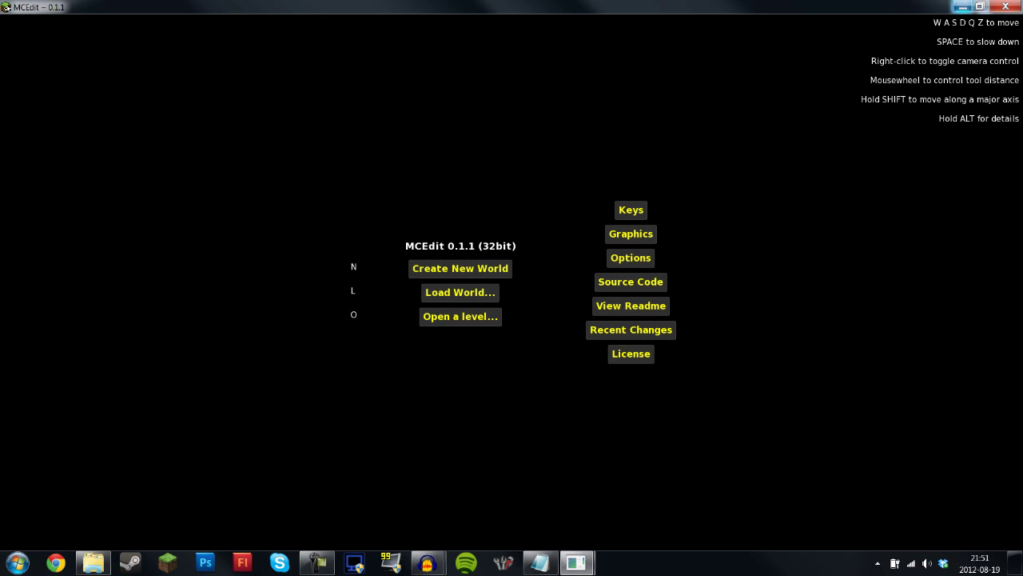
Minimize MCEdit and return to the FORESTRY folder
{"action": "left_click", "coordinate": [963, 6]}
{"action": "left_click", "coordinate": [465, 87]}
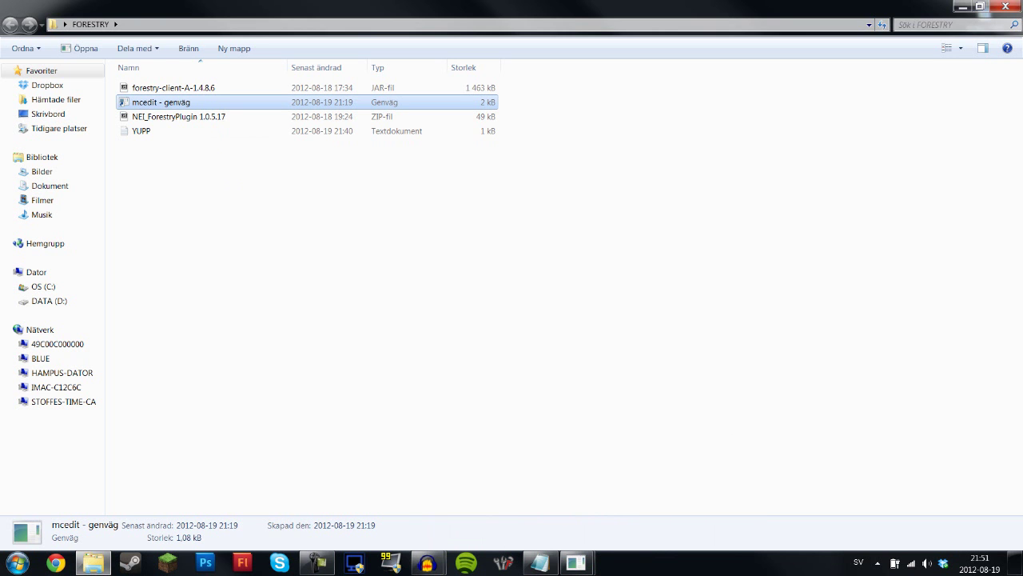
{"action": "left_click", "coordinate": [94, 562]}
{"action": "left_click", "coordinate": [94, 562]}
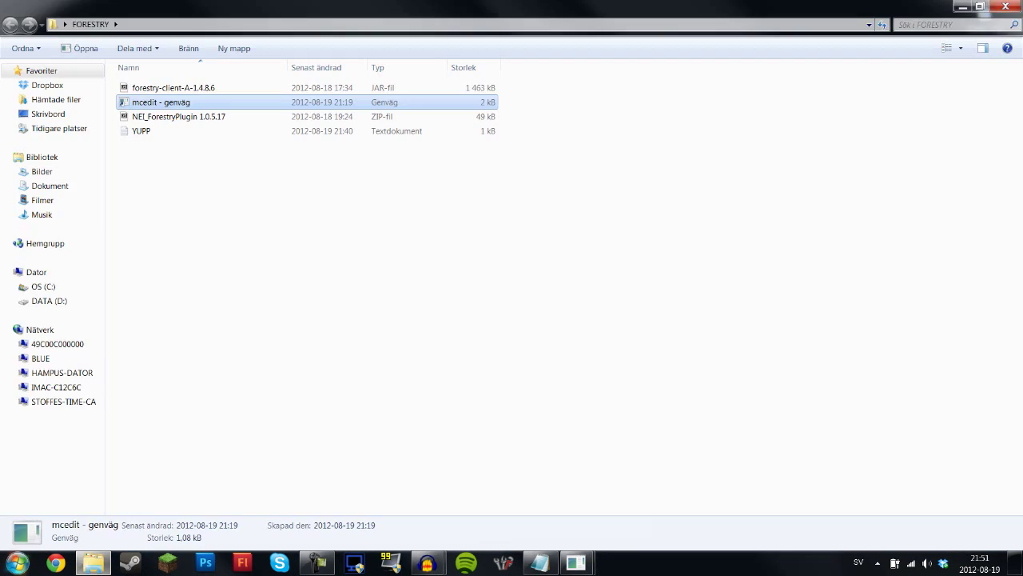
Open the saves folder of technicssp inside .techniclauncher in the %appdata% directory
{"action": "key", "text": "super"}
{"action": "type", "text": "%appad"}
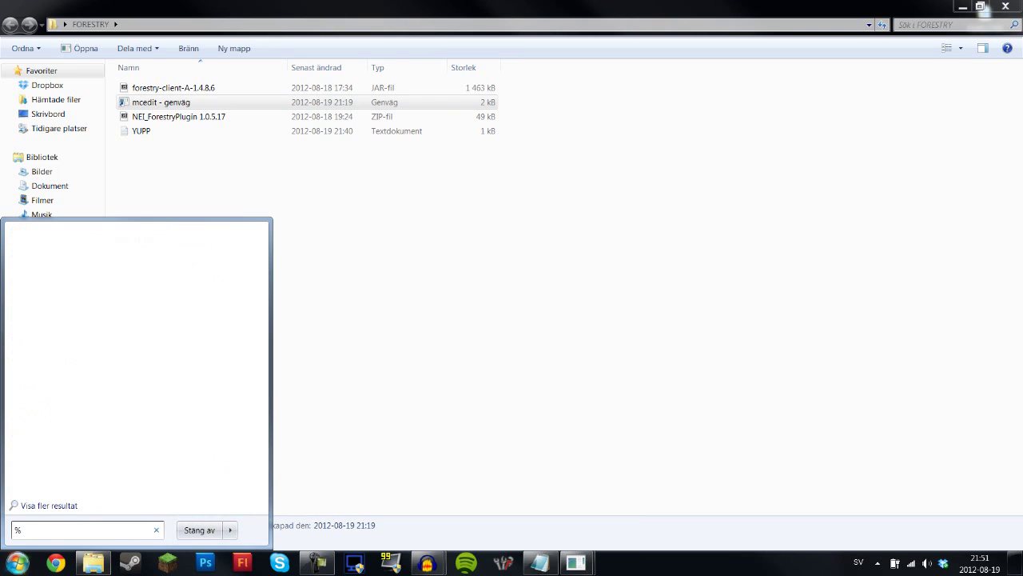
{"action": "key", "text": "BackSpace"}
{"action": "key", "text": "BackSpace"}
{"action": "type", "text": "data%"}
{"action": "key", "text": "Return"}
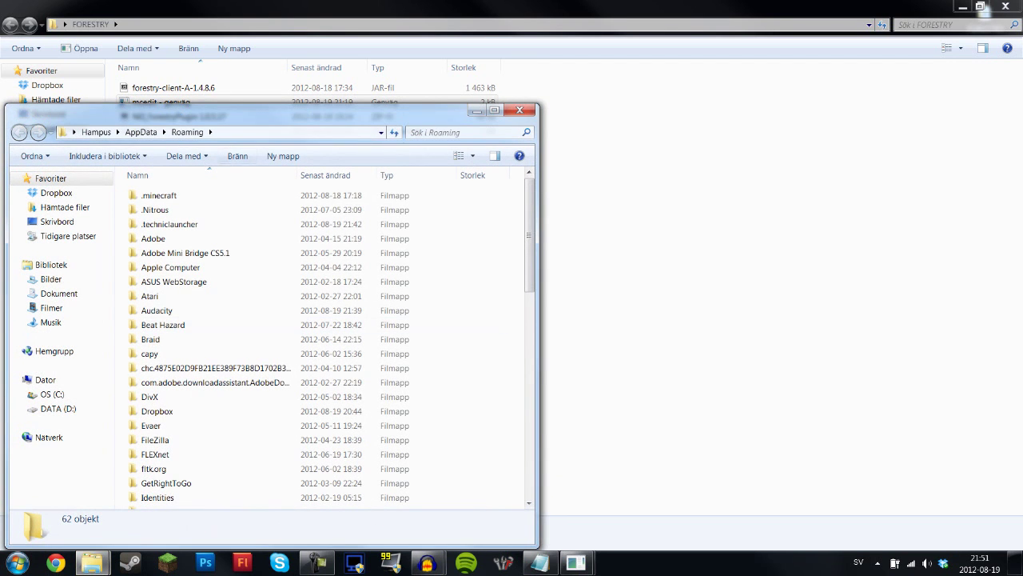
{"action": "double_click", "coordinate": [170, 224]}
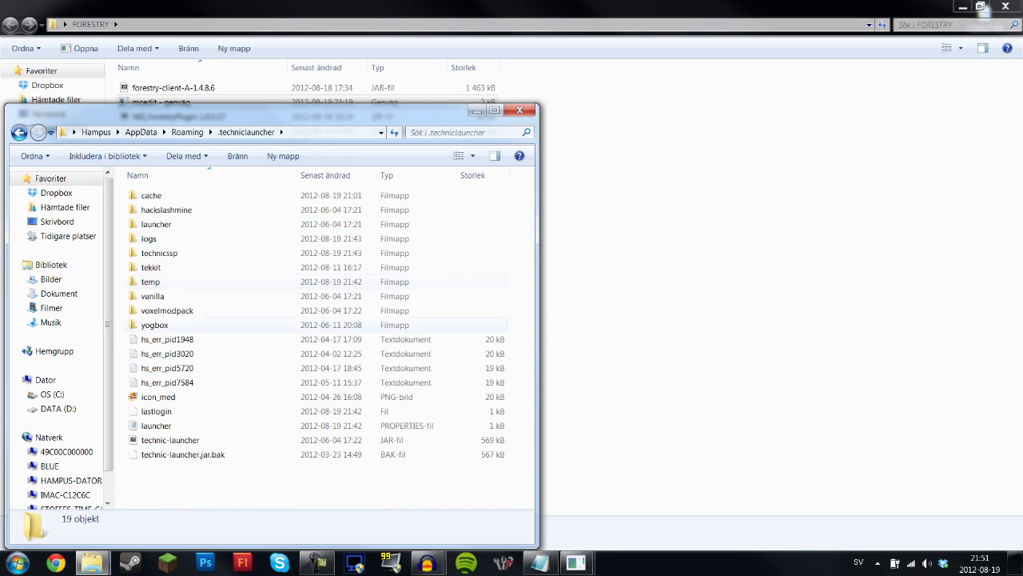
{"action": "double_click", "coordinate": [159, 253]}
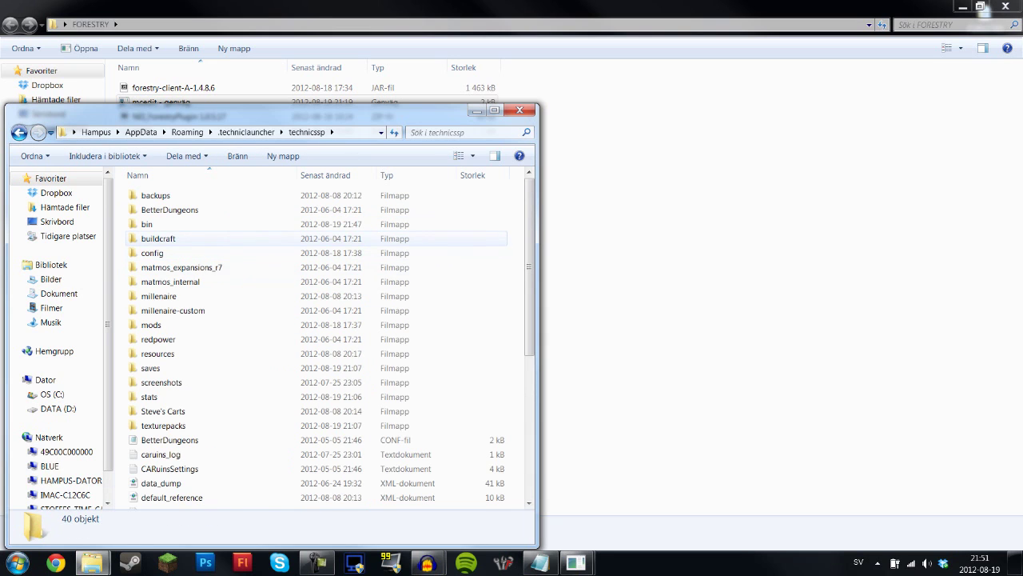
{"action": "double_click", "coordinate": [150, 368]}
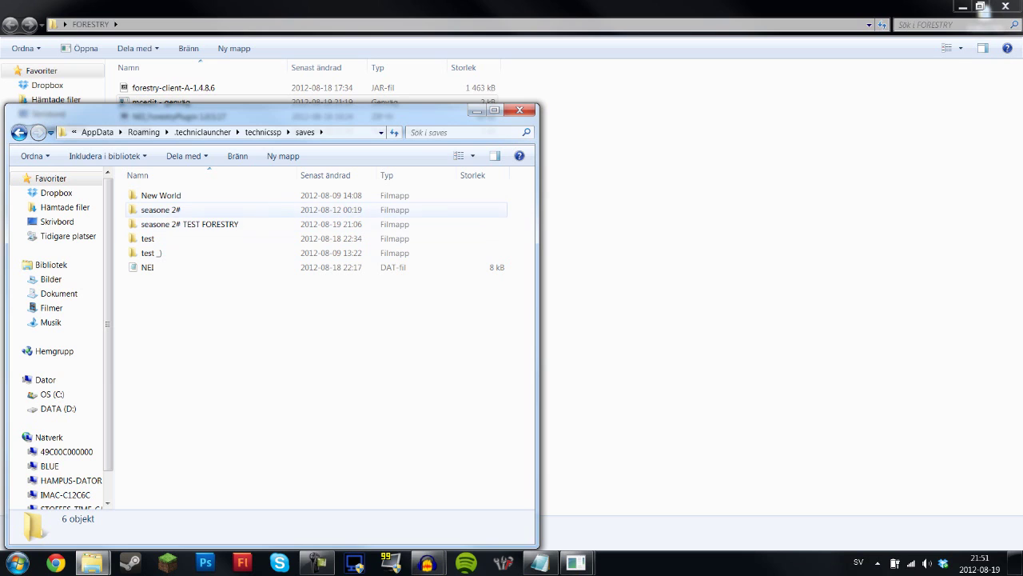
Rename the world folder "seasone 2# TEST FORESTRY" to "test tututorial"
{"action": "mouse_move", "coordinate": [163, 222]}
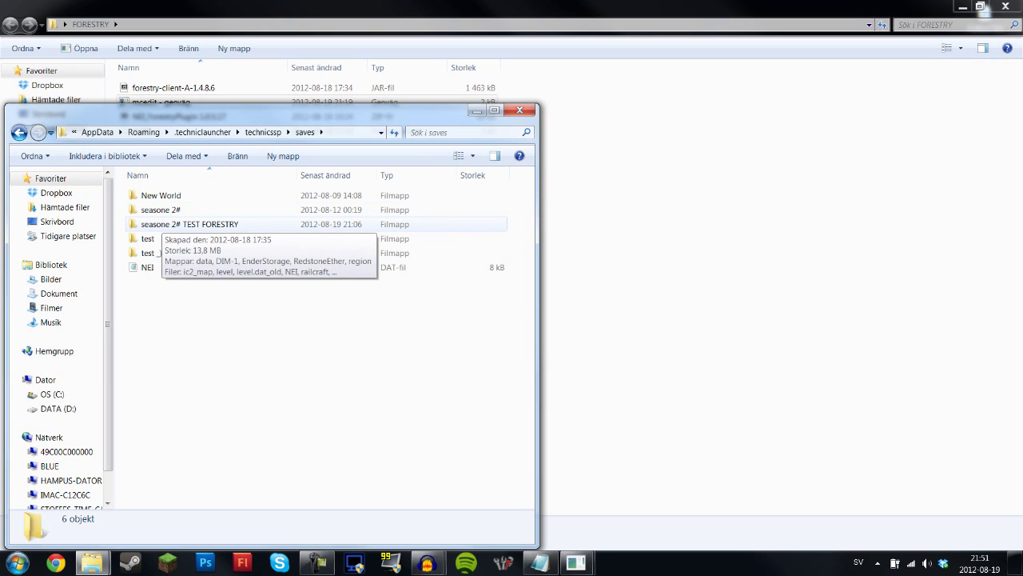
{"action": "right_click", "coordinate": [200, 225]}
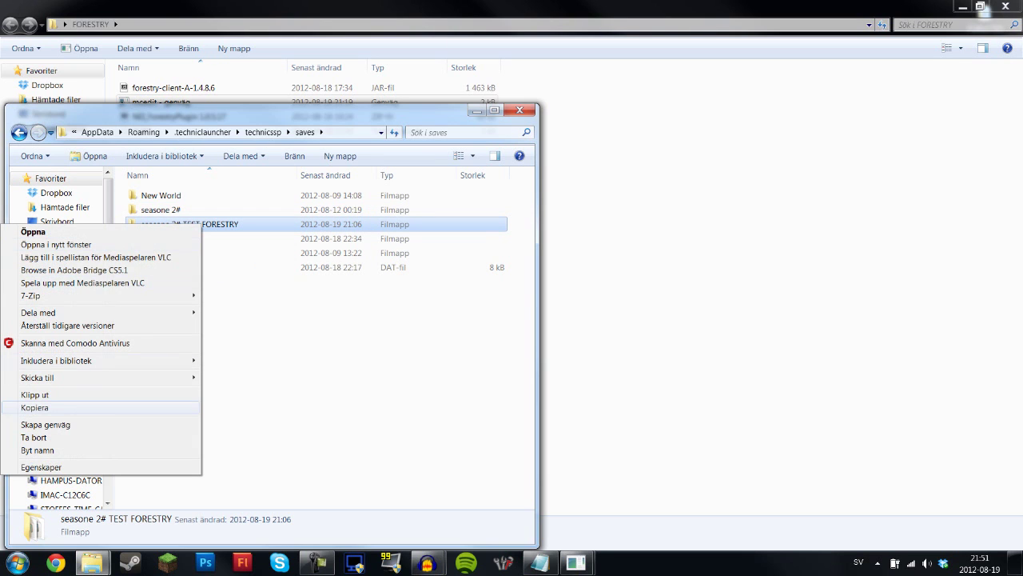
{"action": "left_click", "coordinate": [35, 407]}
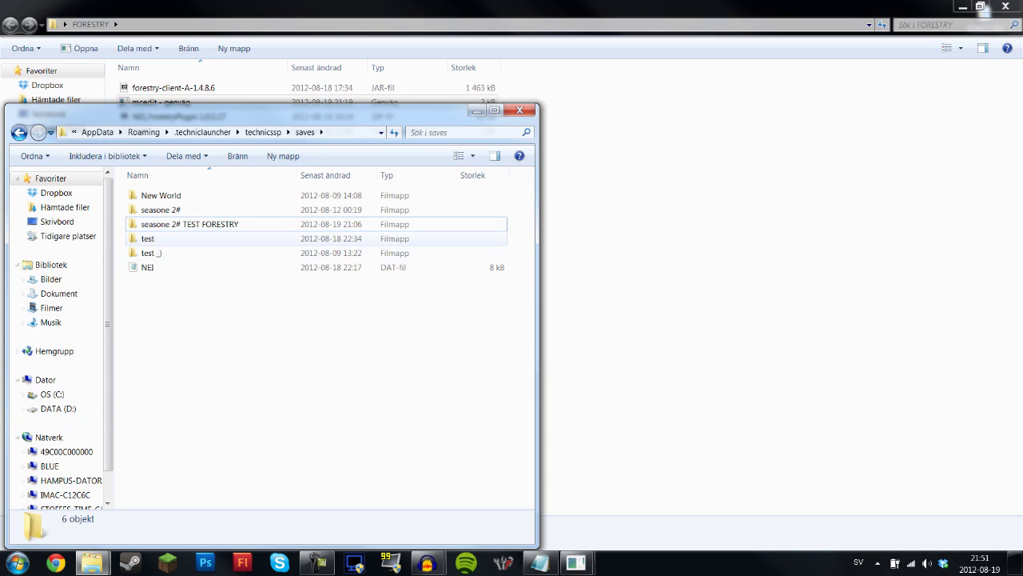
{"action": "right_click", "coordinate": [204, 226]}
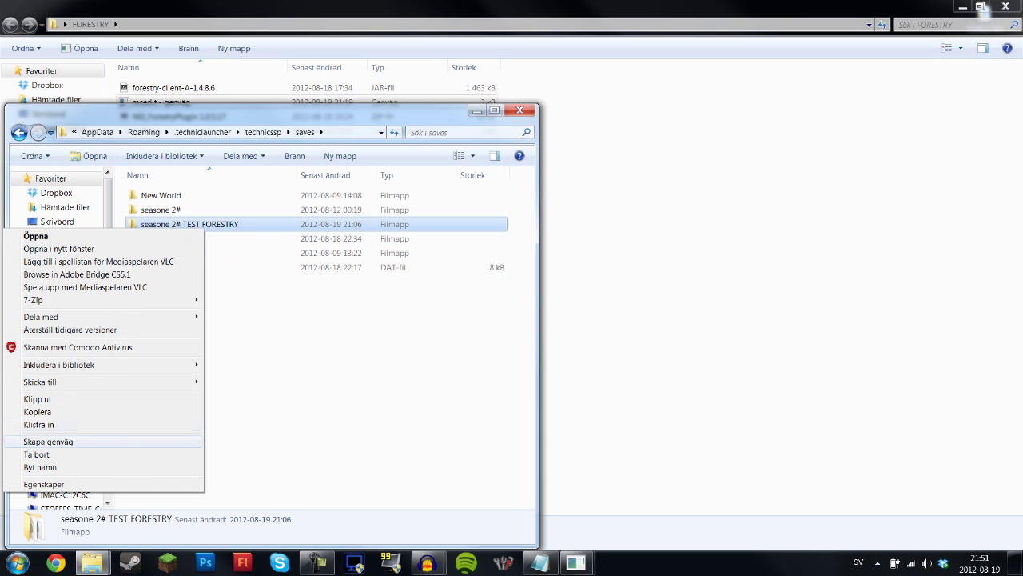
{"action": "left_click", "coordinate": [40, 467]}
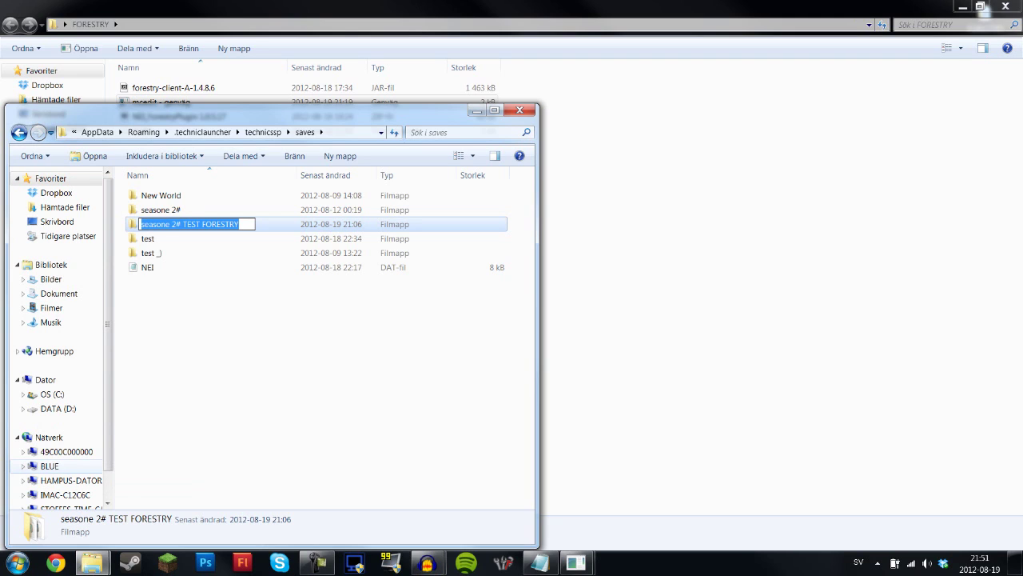
{"action": "type", "text": "test "}
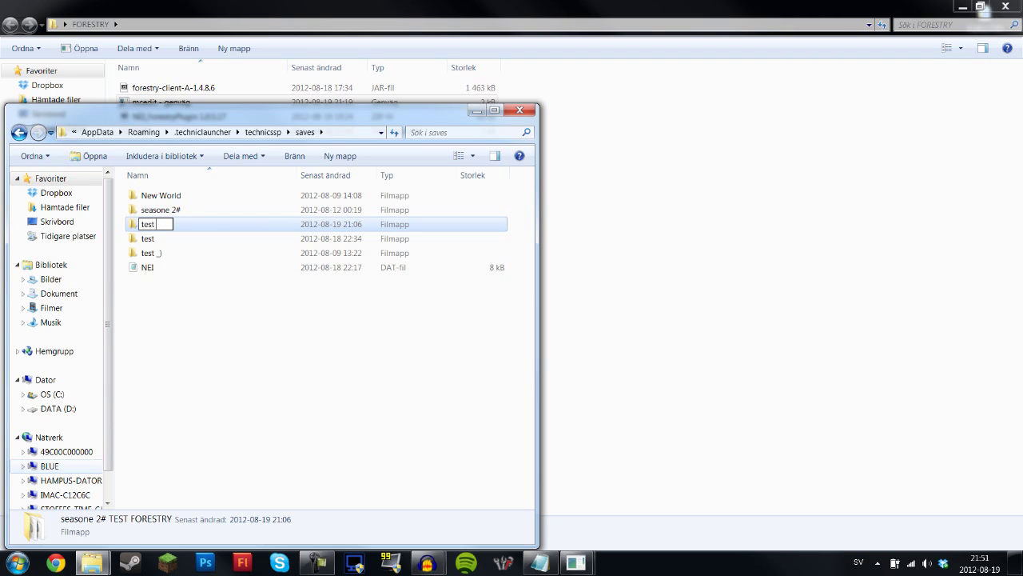
{"action": "type", "text": "tututorial"}
{"action": "key", "text": "Return"}
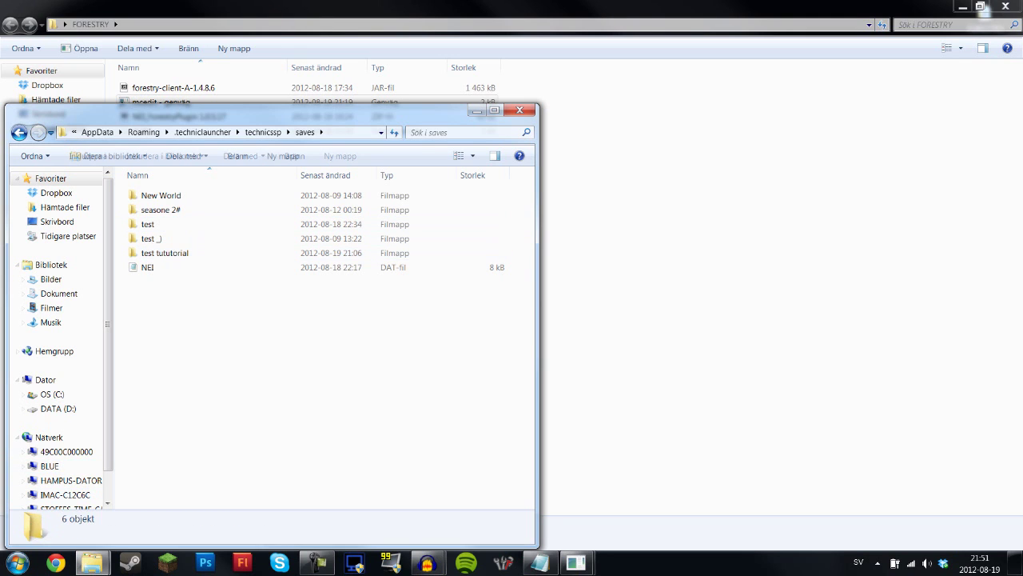
Copy the "test tututorial" world folder from the technicssp saves into the .minecraft saves folder
{"action": "right_click", "coordinate": [165, 252]}
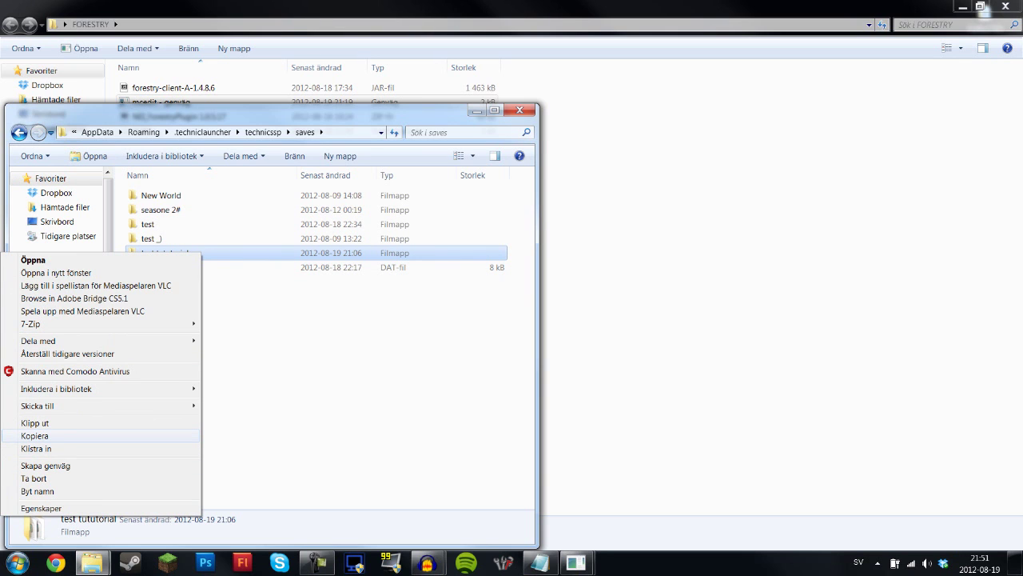
{"action": "left_click", "coordinate": [34, 436]}
{"action": "left_click", "coordinate": [19, 132]}
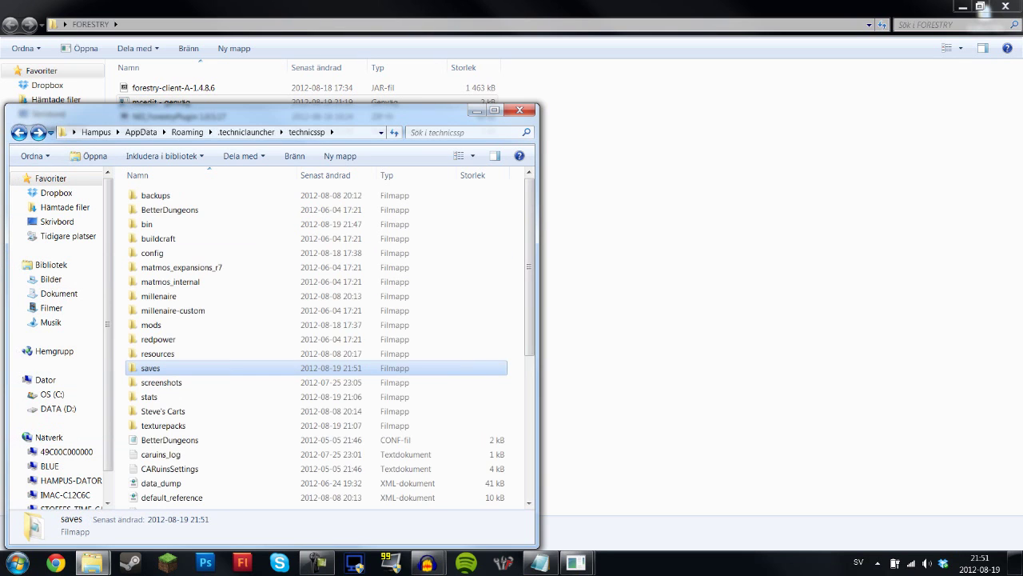
{"action": "left_click", "coordinate": [20, 132]}
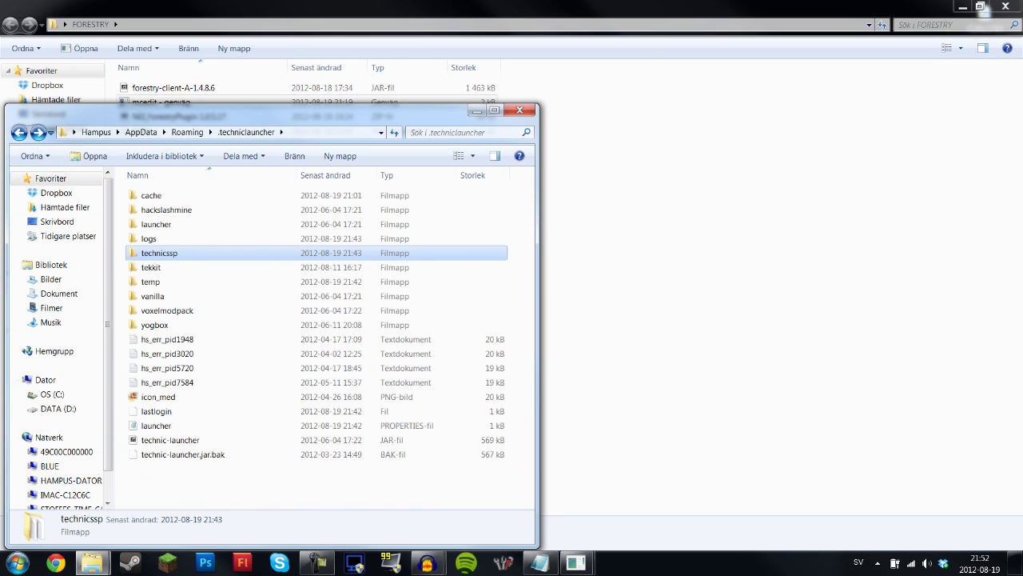
{"action": "left_click", "coordinate": [19, 132]}
{"action": "double_click", "coordinate": [159, 195]}
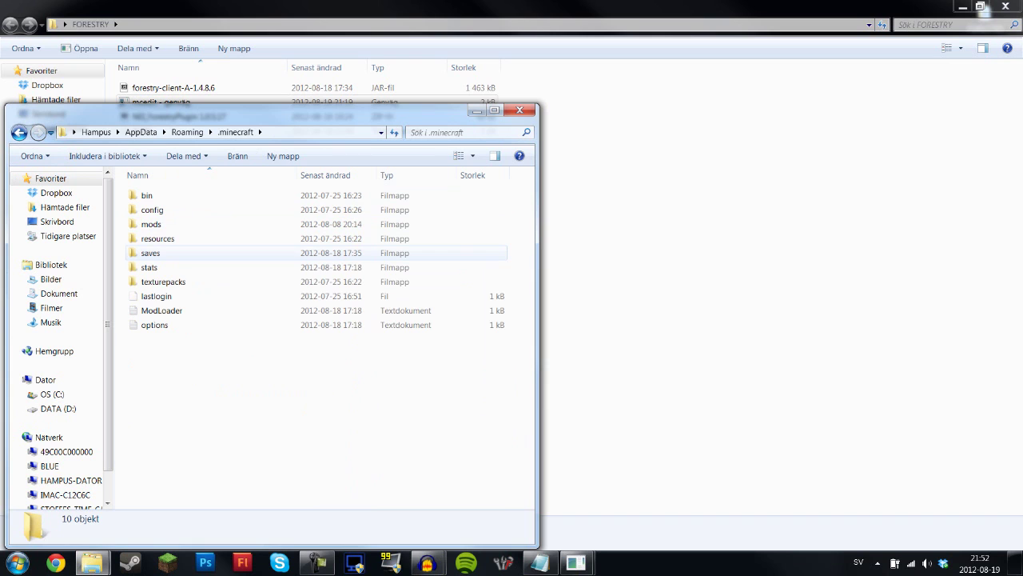
{"action": "double_click", "coordinate": [151, 252]}
{"action": "right_click", "coordinate": [168, 277]}
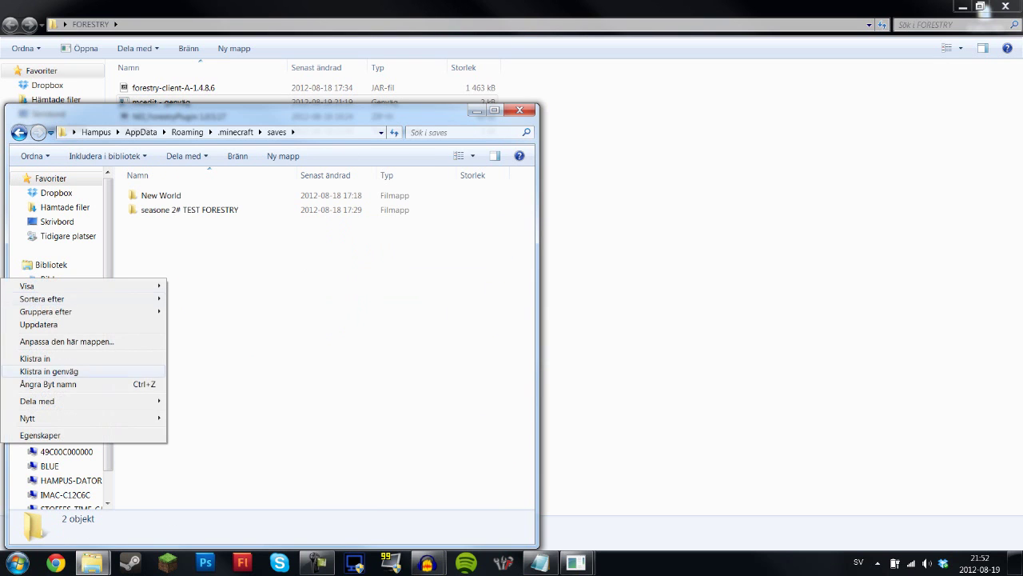
{"action": "left_click", "coordinate": [35, 357]}
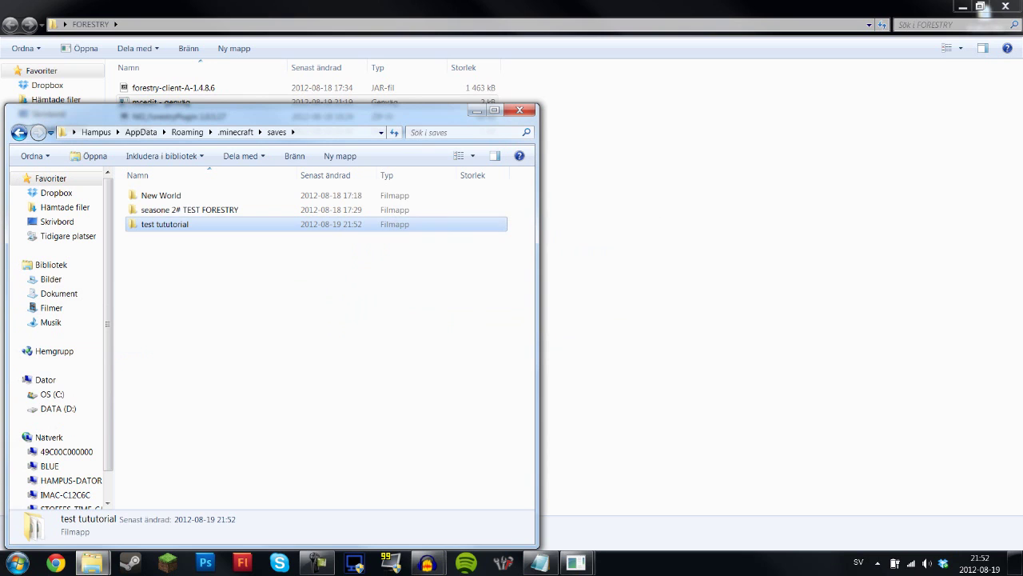
Switch to the running MCEdit window
{"action": "mouse_move", "coordinate": [576, 563]}
{"action": "left_click", "coordinate": [651, 456]}
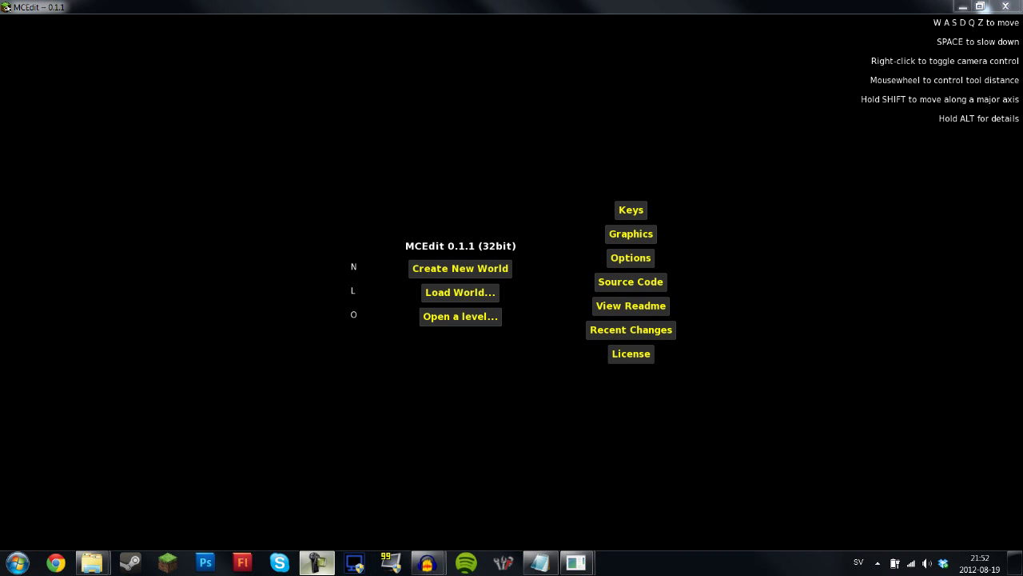
{"action": "left_click_drag", "start_coordinate": [512, 6], "coordinate": [562, 6]}
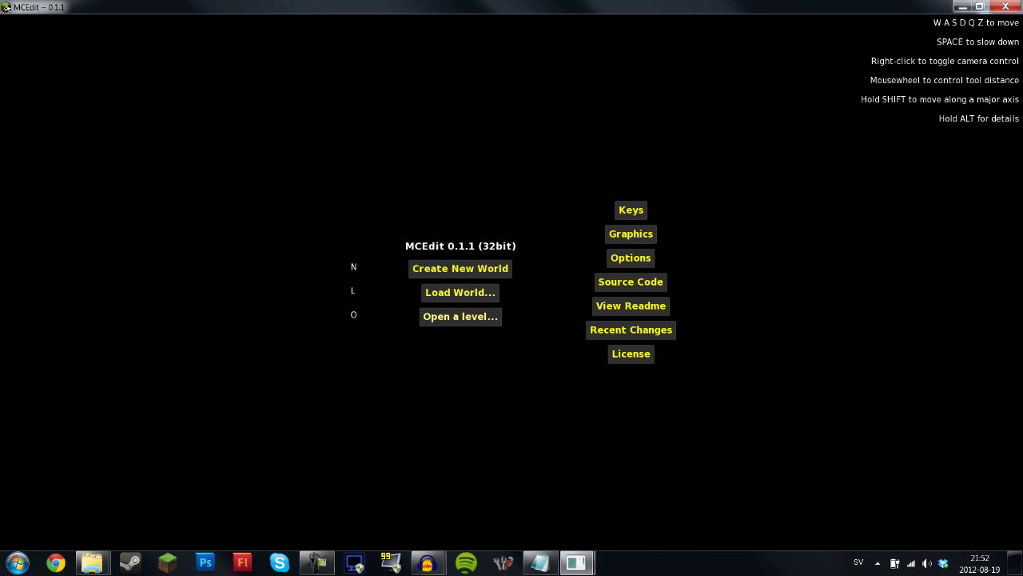
{"action": "left_click", "coordinate": [460, 316]}
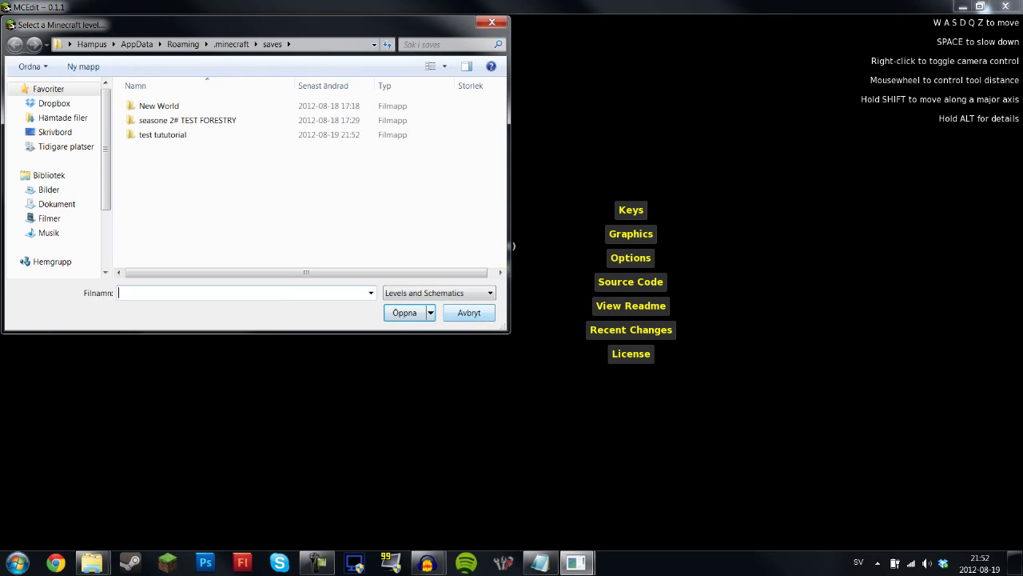
{"action": "left_click", "coordinate": [163, 134]}
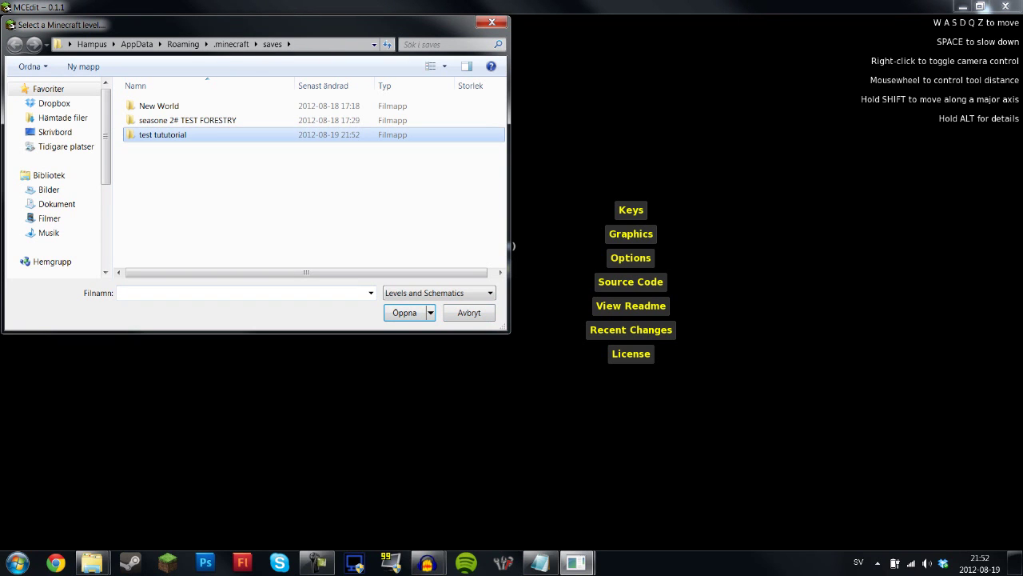
{"action": "key", "text": "Return"}
{"action": "left_click", "coordinate": [405, 312]}
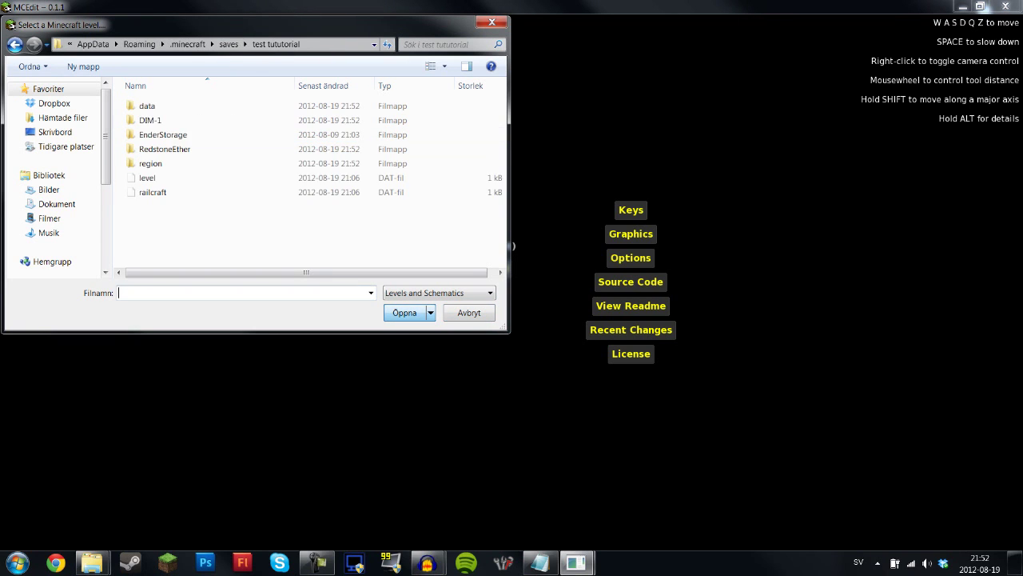
{"action": "left_click", "coordinate": [491, 23]}
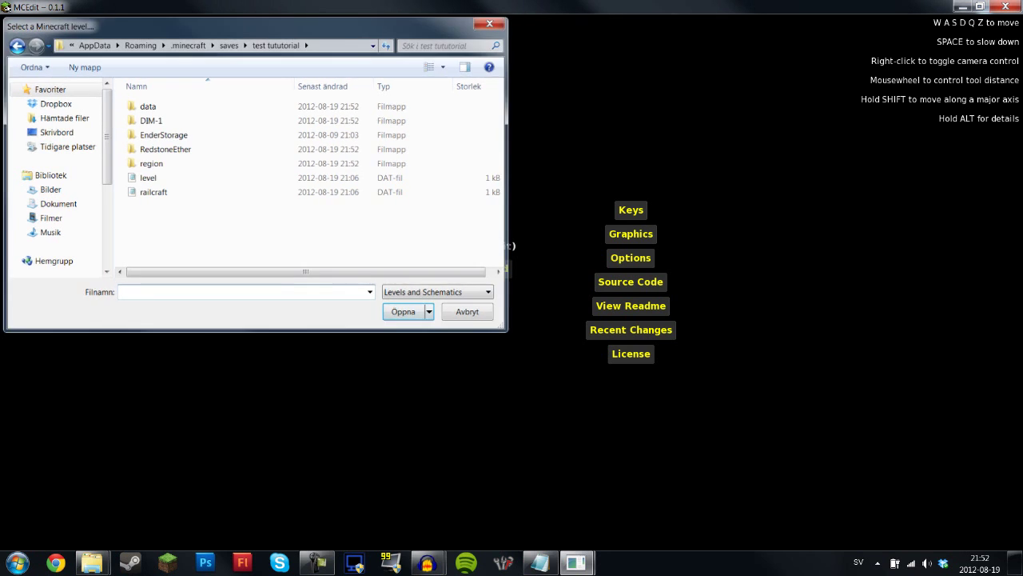
Load the "seasone 2# (test tututorial)" world from the list of saved worlds
{"action": "left_click", "coordinate": [459, 293]}
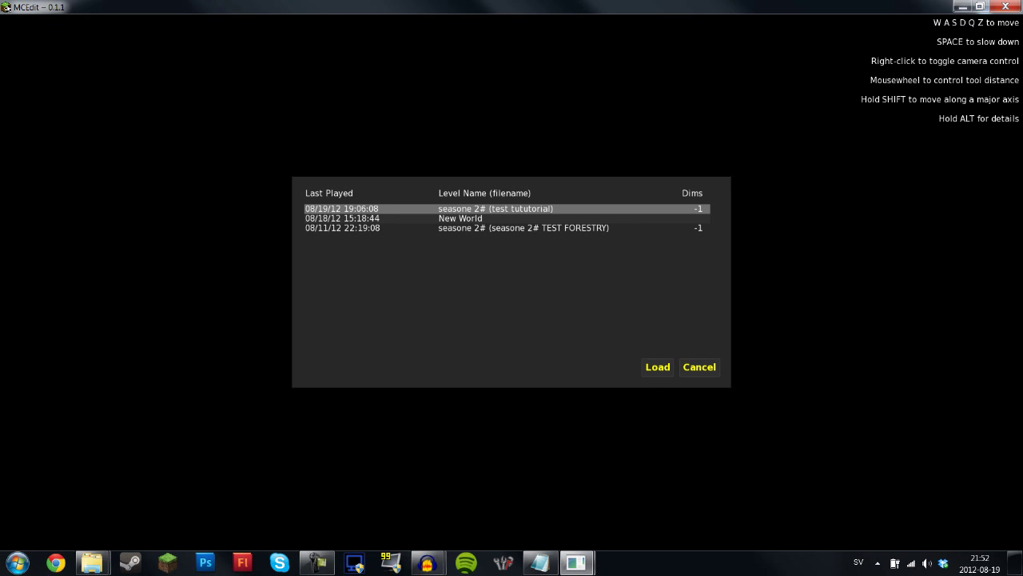
{"action": "left_click", "coordinate": [658, 367]}
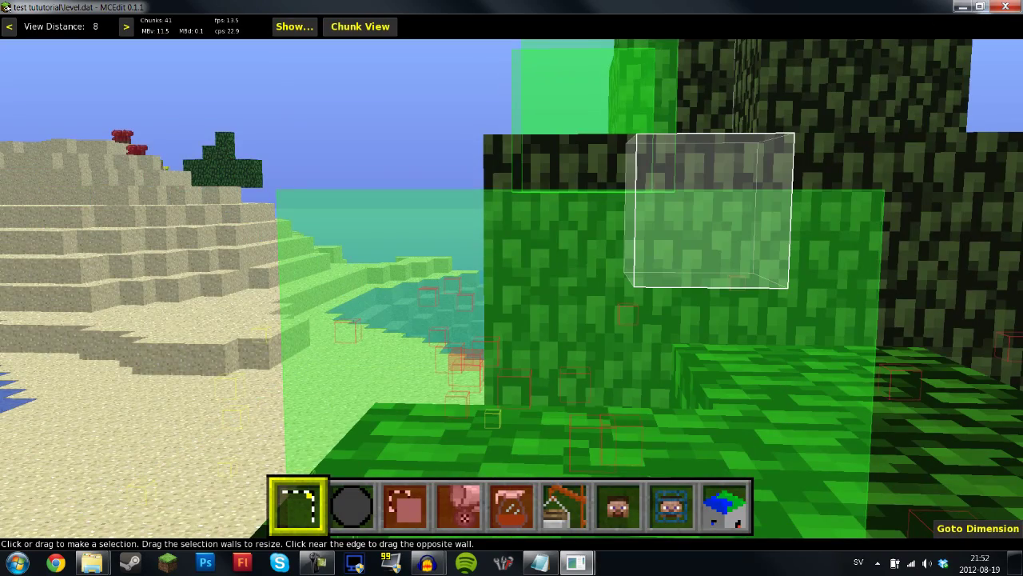
Fly above the loaded world and examine its existing terrain, forests, coastline and the edges of the generated land
{"action": "key", "text": "w"}
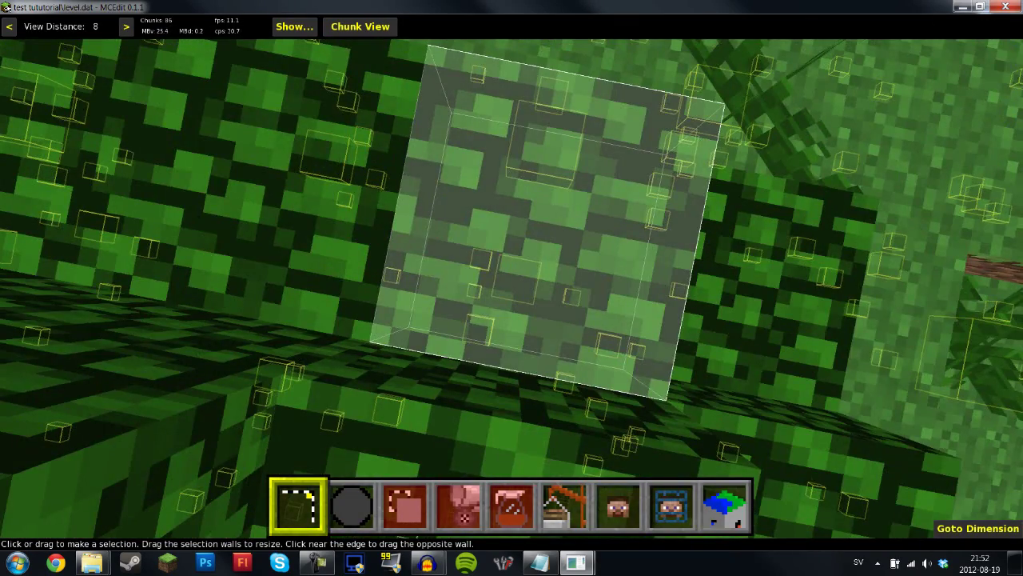
{"action": "key", "text": "space"}
{"action": "key", "text": "space"}
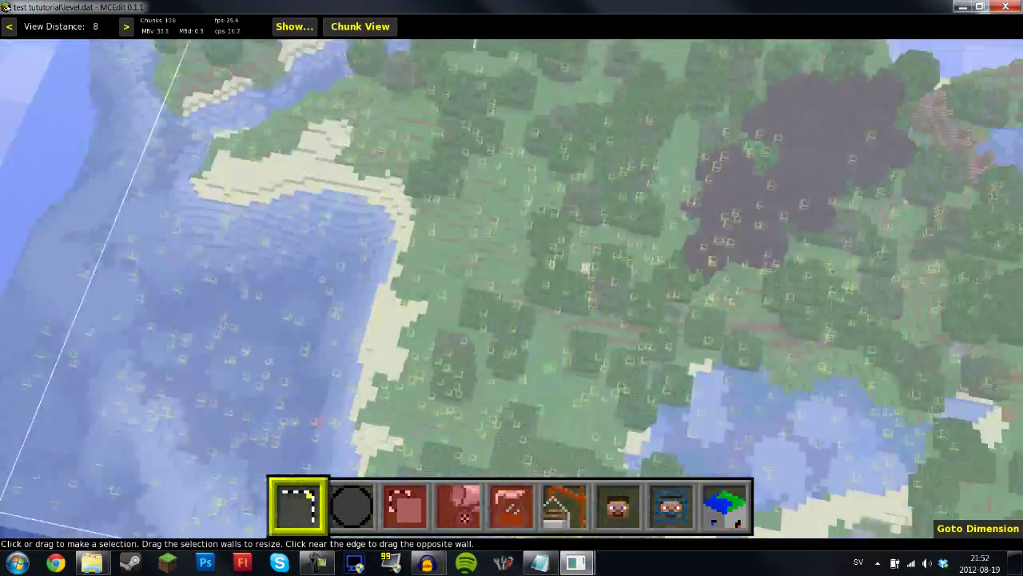
{"action": "key", "text": "w"}
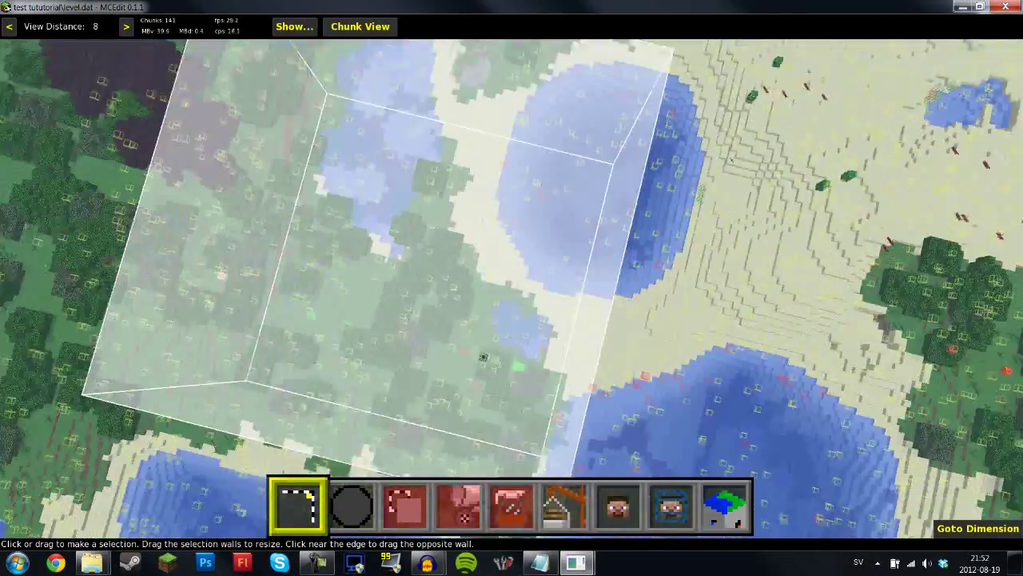
{"action": "key", "text": "w"}
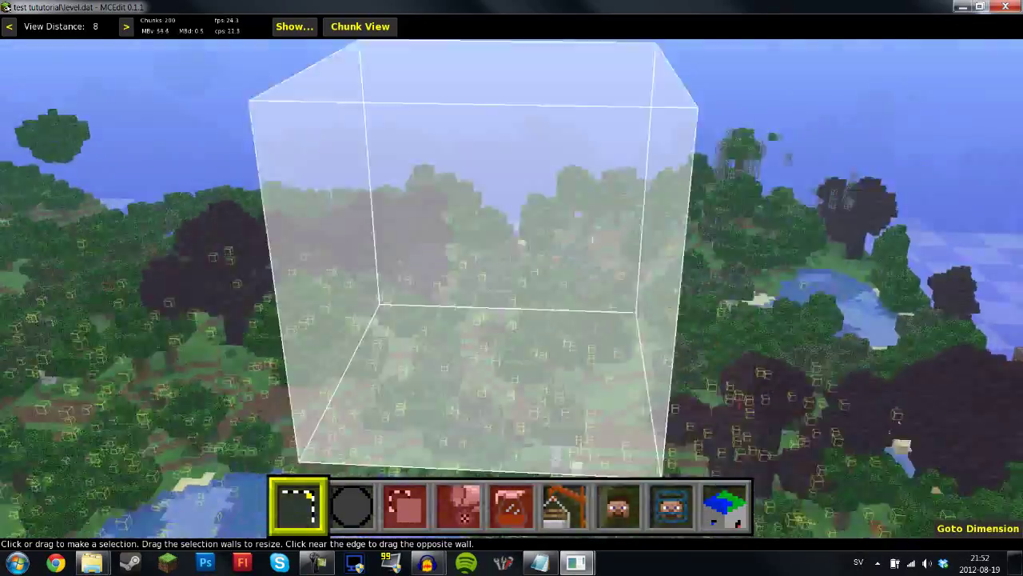
{"action": "key", "text": "w"}
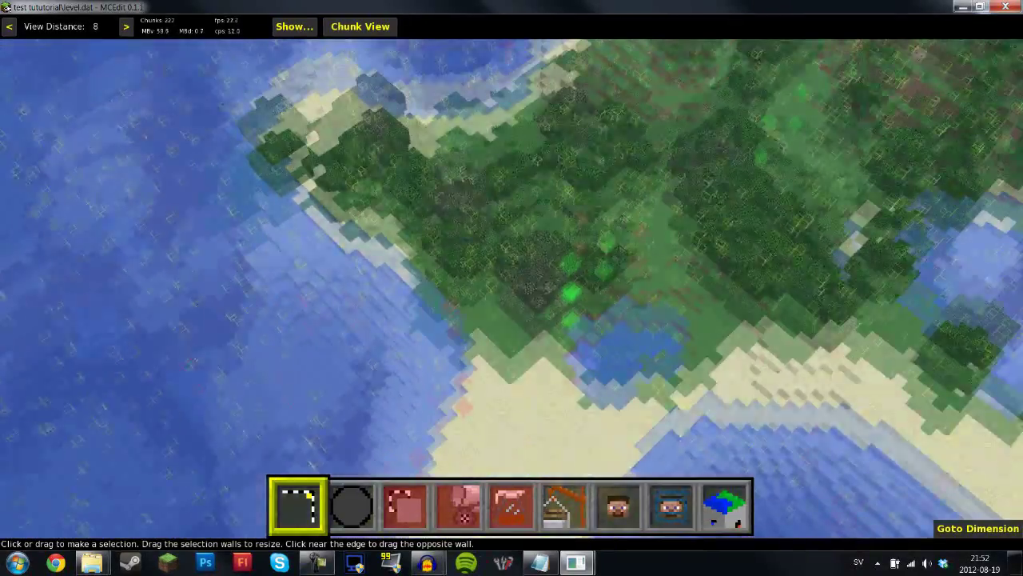
{"action": "key", "text": "s"}
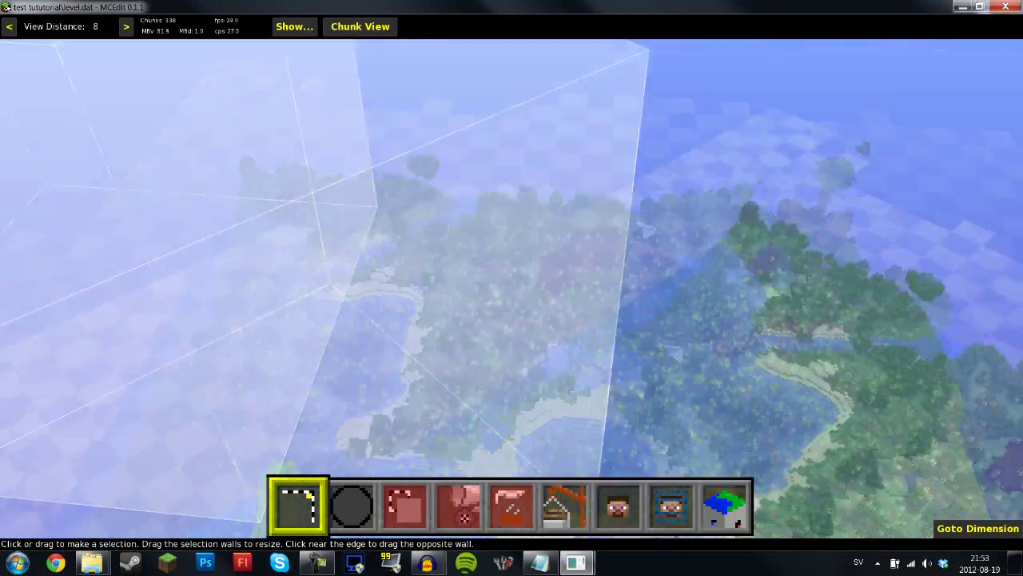
{"action": "key", "text": "s"}
{"action": "key", "text": "s"}
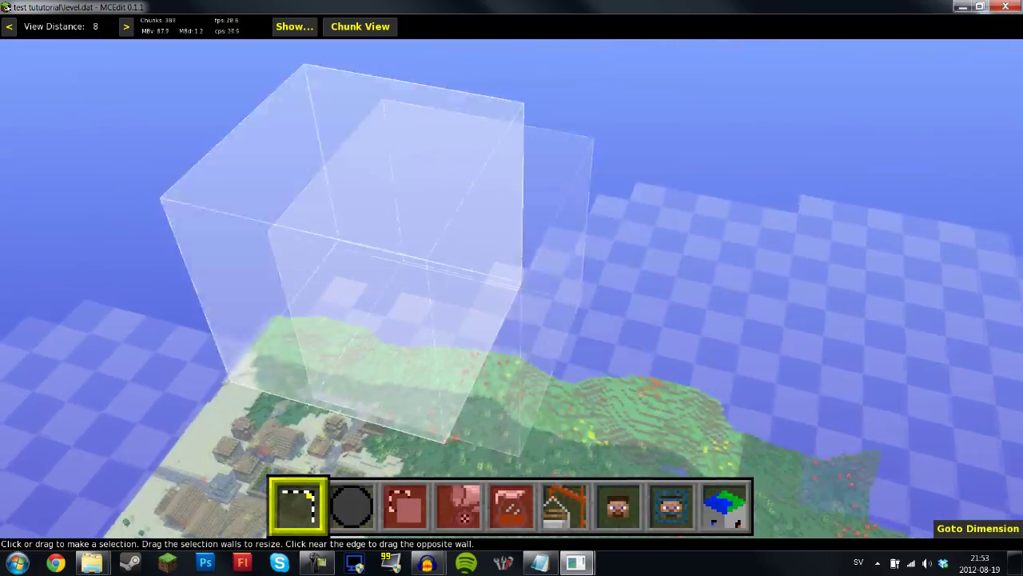
{"action": "key", "text": "w"}
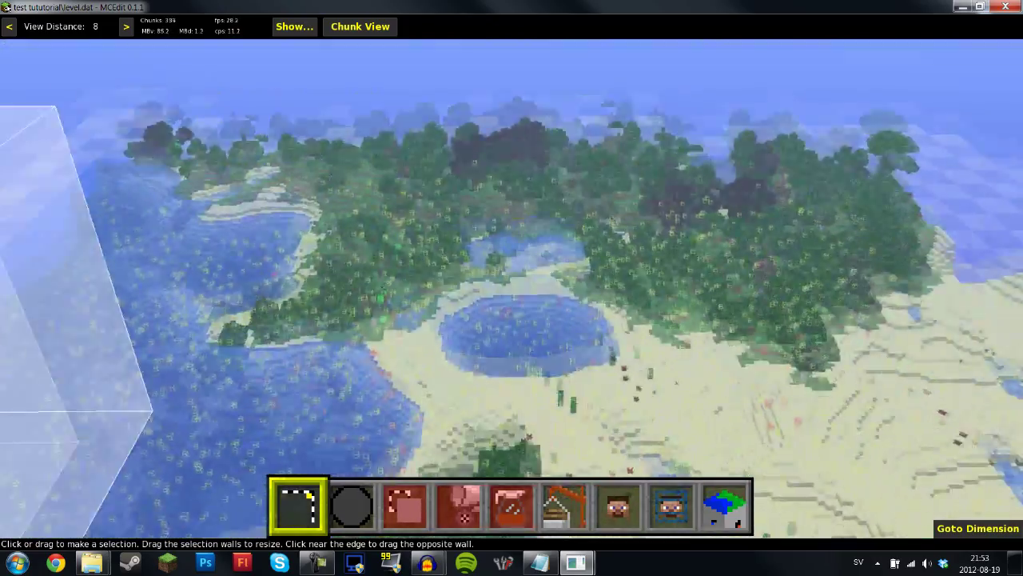
{"action": "key", "text": "w"}
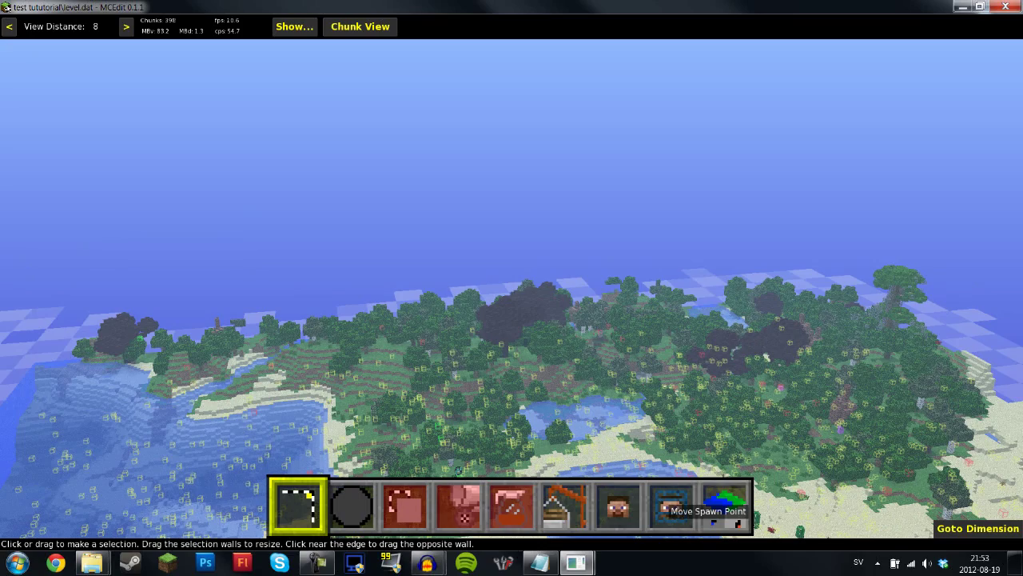
{"action": "left_click", "coordinate": [669, 506]}
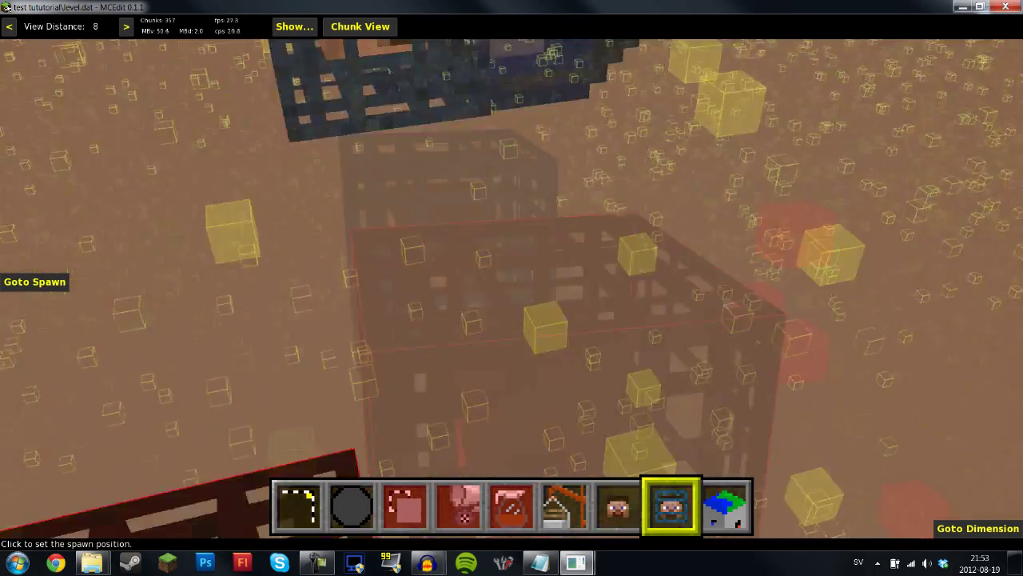
{"action": "key", "text": "w"}
{"action": "key", "text": "s"}
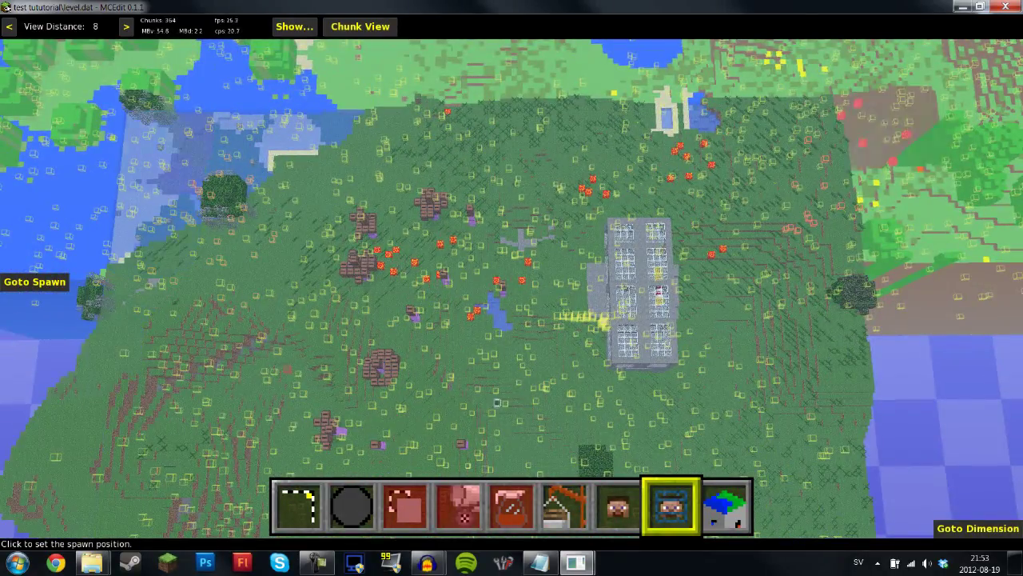
Activate Chunk Control and survey the land around the house, including the coasts, forest, desert village and edges of the generated world
{"action": "left_click", "coordinate": [725, 503]}
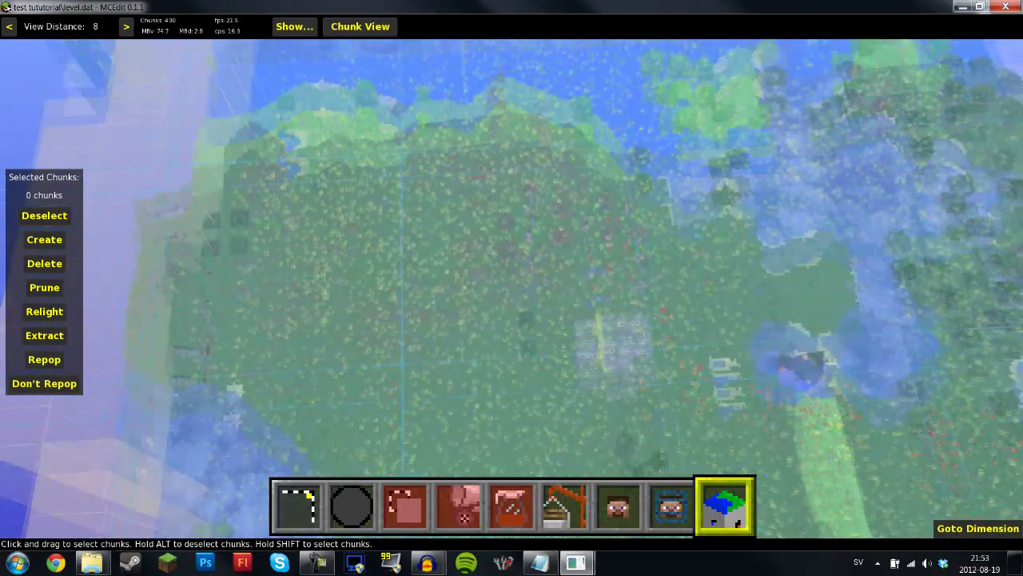
{"action": "key", "text": "s"}
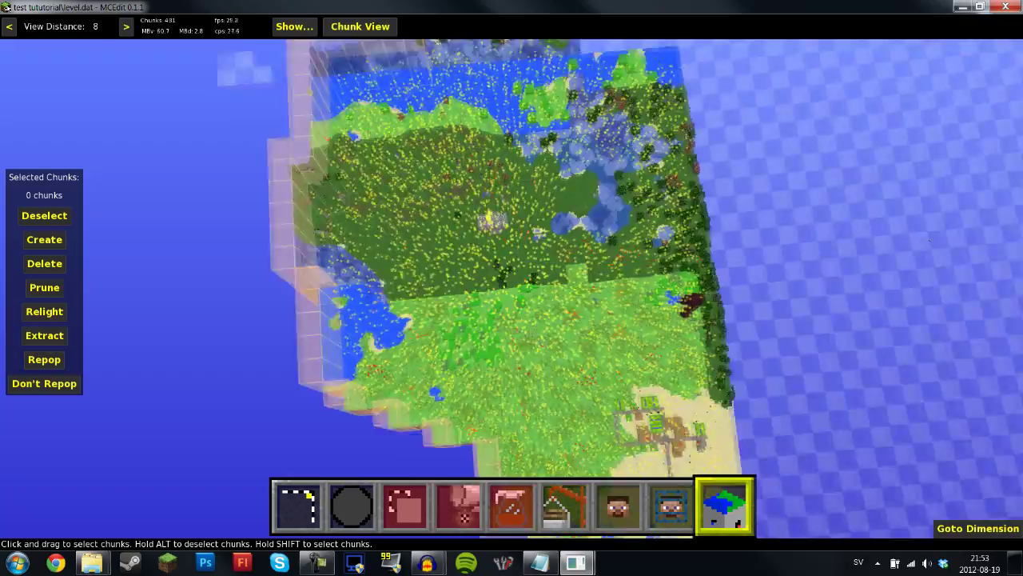
{"action": "key", "text": "w"}
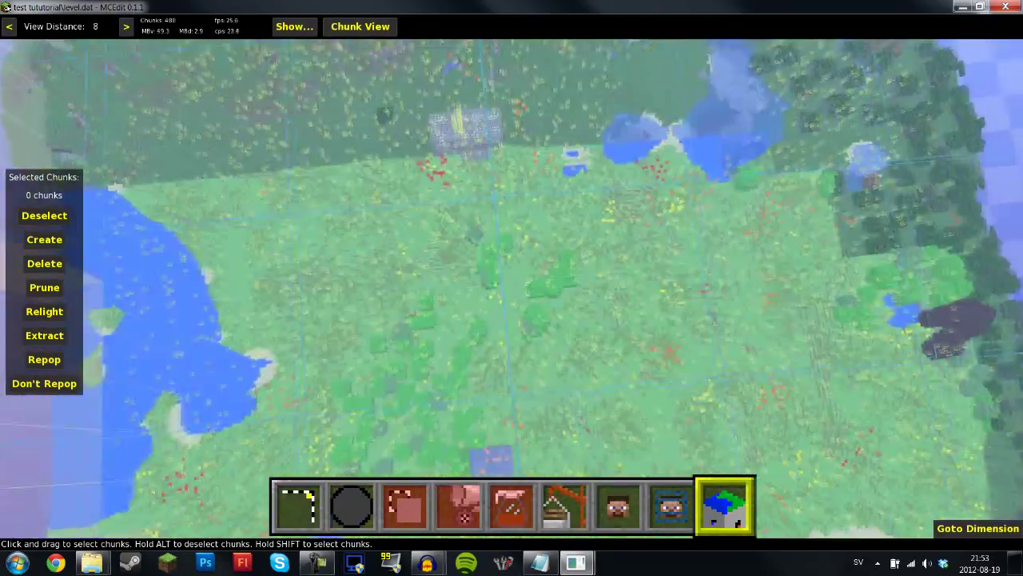
{"action": "key", "text": "w"}
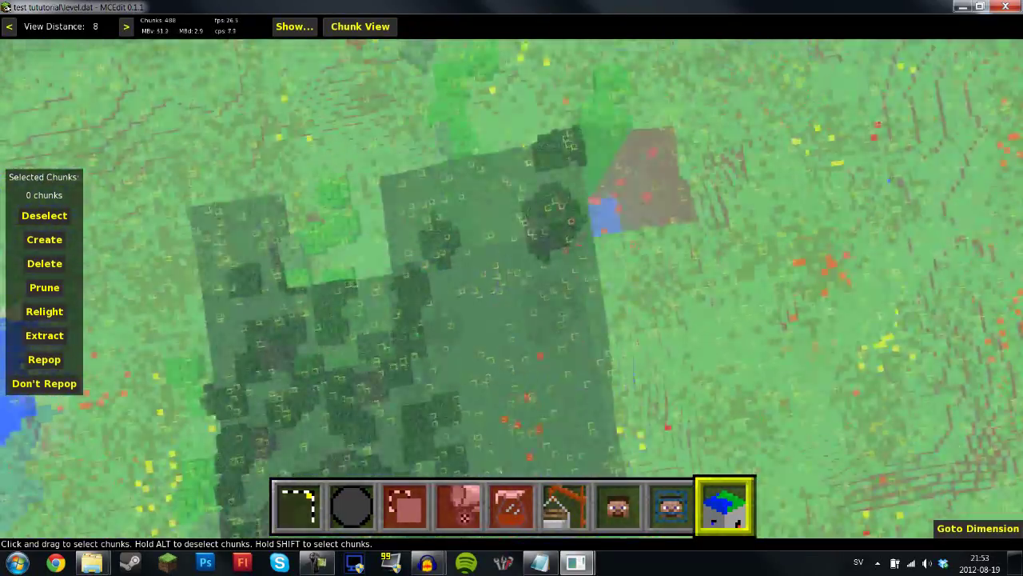
{"action": "key", "text": "s"}
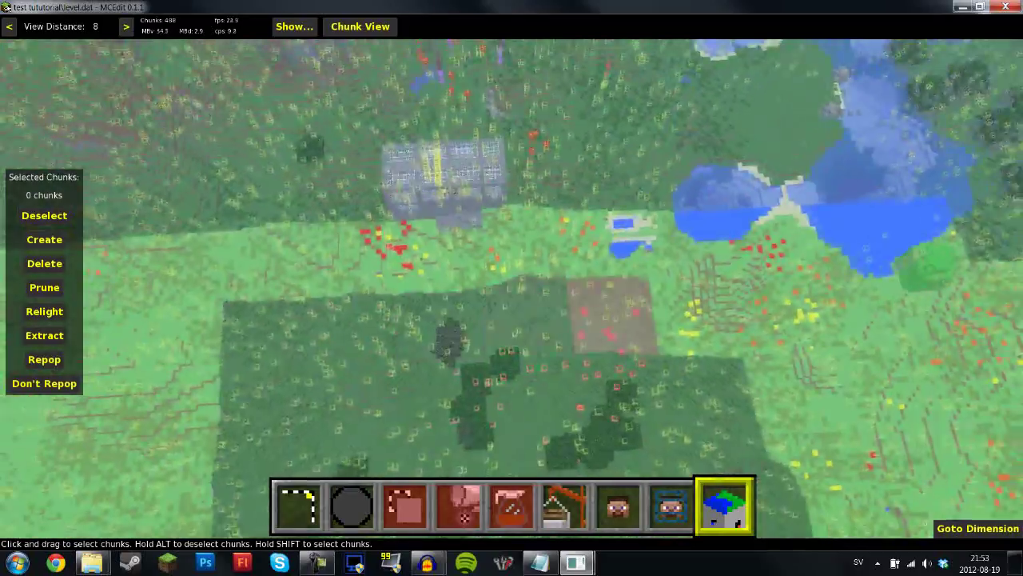
{"action": "key", "text": "s"}
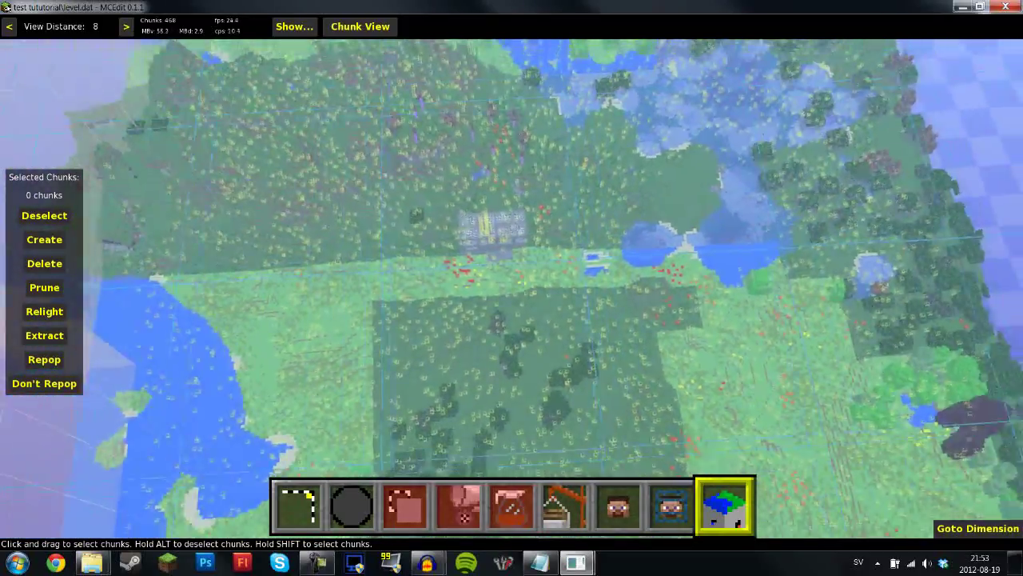
{"action": "key", "text": "s"}
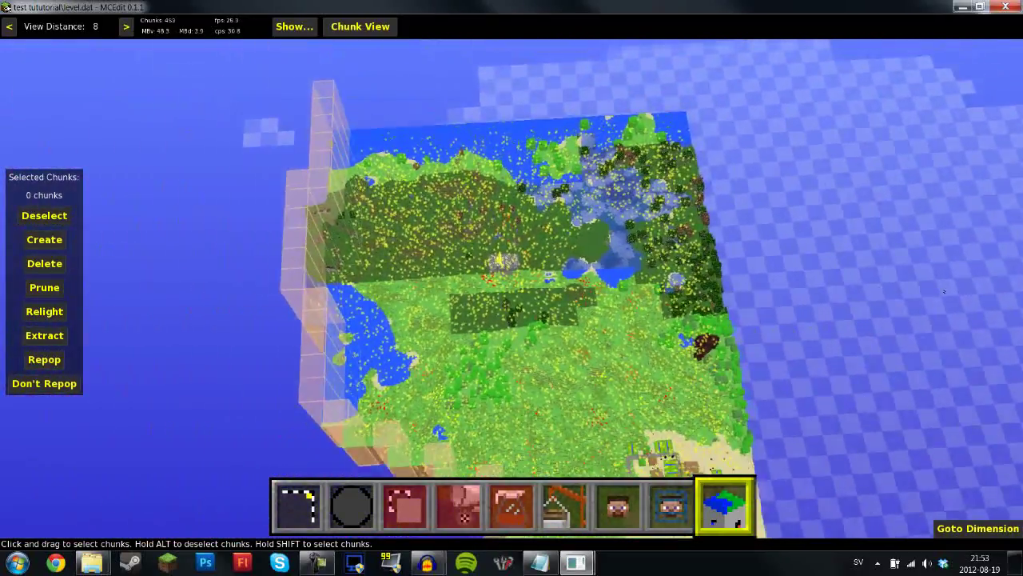
{"action": "key", "text": "s"}
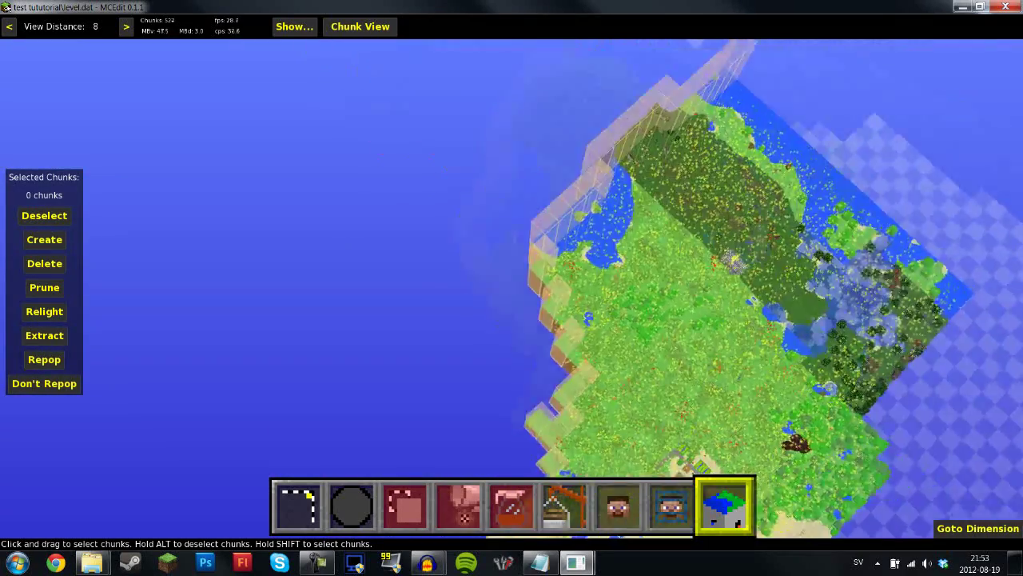
{"action": "key", "text": "s"}
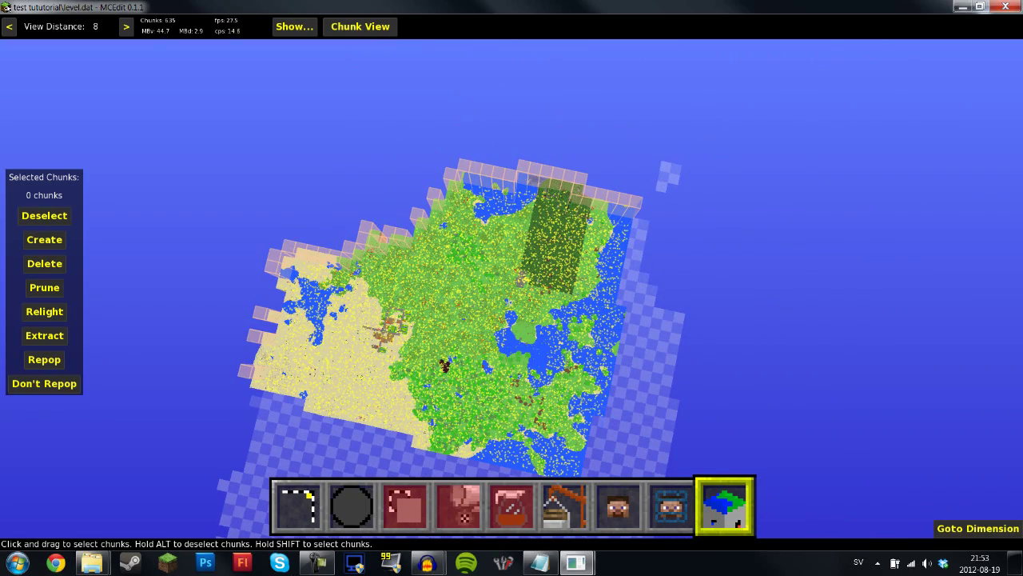
{"action": "key", "text": "w"}
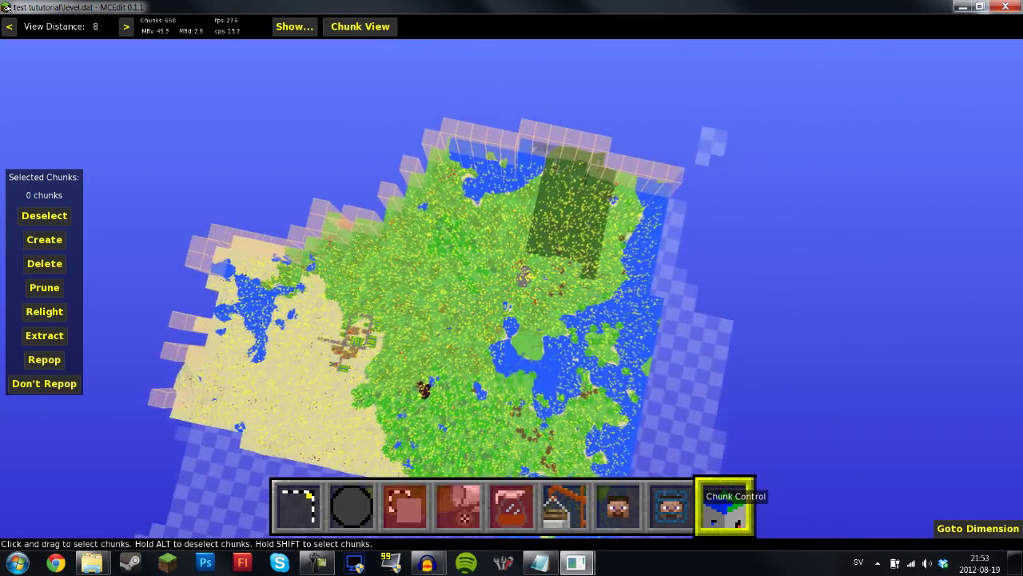
Select broad strips of chunks along the coastal sides of the generated land, leaving the area around the house unselected
{"action": "key", "text": "s"}
{"action": "left_click_drag", "start_coordinate": [437, 180], "coordinate": [493, 234]}
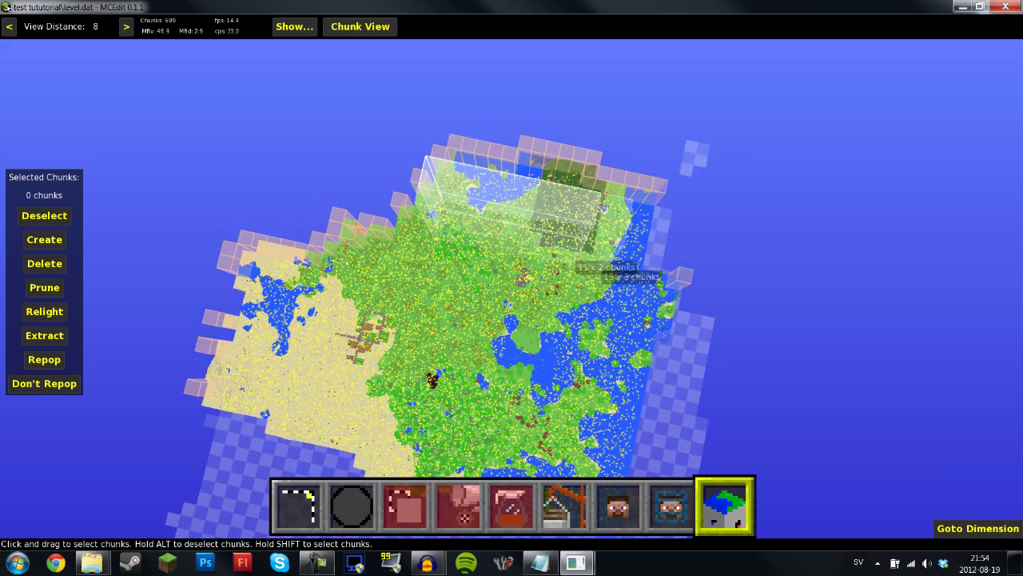
{"action": "left_click_drag", "start_coordinate": [603, 255], "coordinate": [685, 141]}
{"action": "left_click_drag", "start_coordinate": [620, 238], "coordinate": [731, 454]}
{"action": "key", "text": "s"}
{"action": "key", "text": "d"}
{"action": "left_click_drag", "start_coordinate": [574, 390], "coordinate": [689, 472]}
{"action": "right_click", "coordinate": [689, 472]}
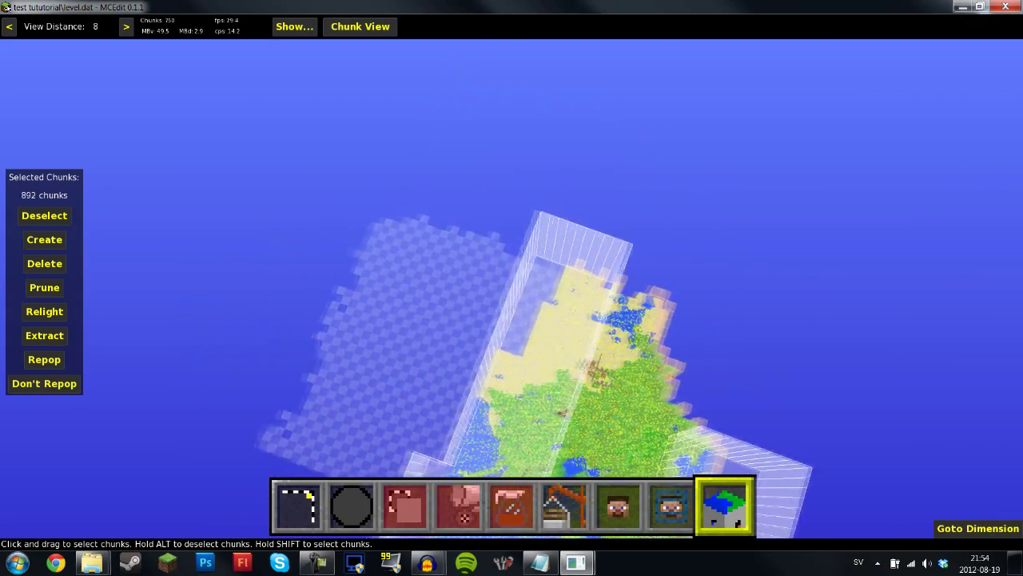
Extend the chunk selection over the unloaded checkered area beyond the desert and the outer side of the ocean
{"action": "left_click_drag", "start_coordinate": [364, 187], "coordinate": [611, 387]}
{"action": "key", "text": "s"}
{"action": "left_click_drag", "start_coordinate": [265, 226], "coordinate": [512, 468]}
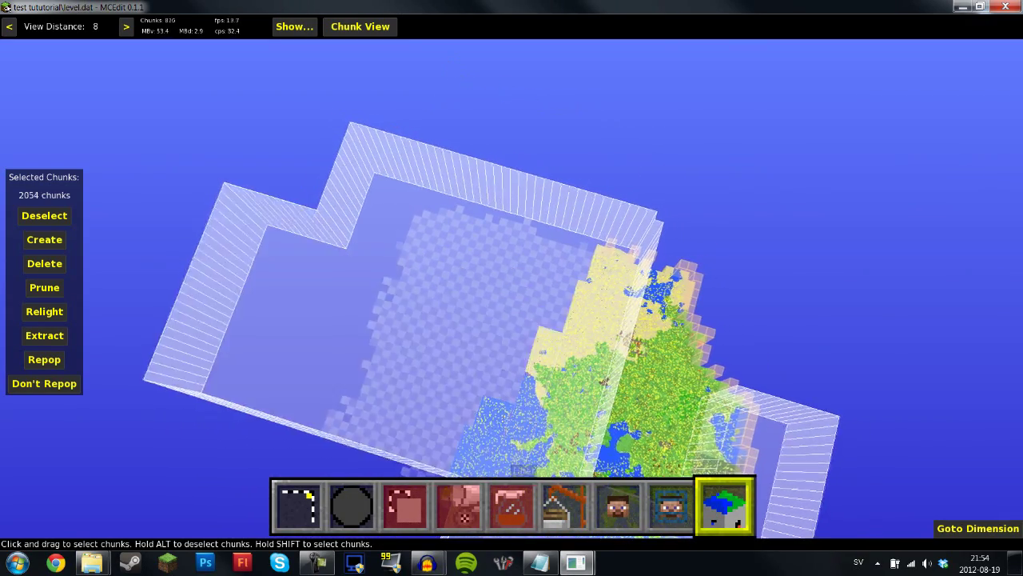
{"action": "right_click", "coordinate": [512, 468]}
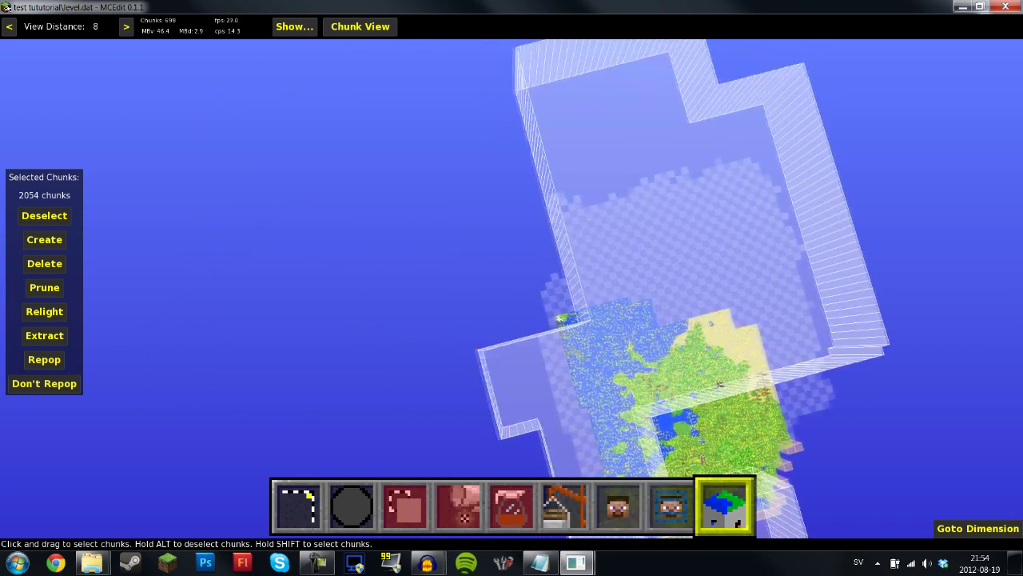
{"action": "key", "text": "i"}
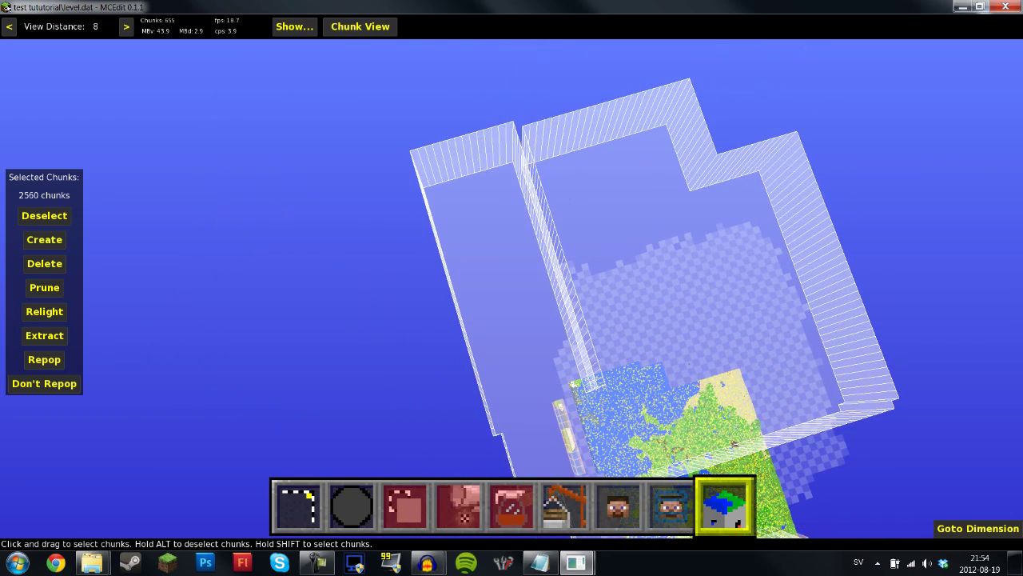
{"action": "left_click_drag", "start_coordinate": [472, 153], "coordinate": [654, 358]}
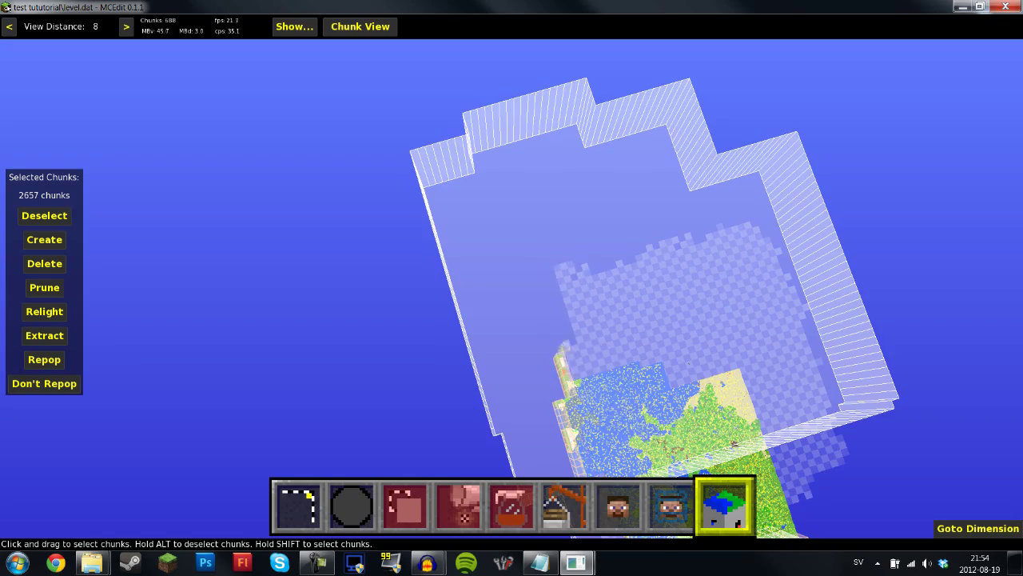
Add the chunks on the remaining open side of the house area so the selection fully encloses it
{"action": "key", "text": "l"}
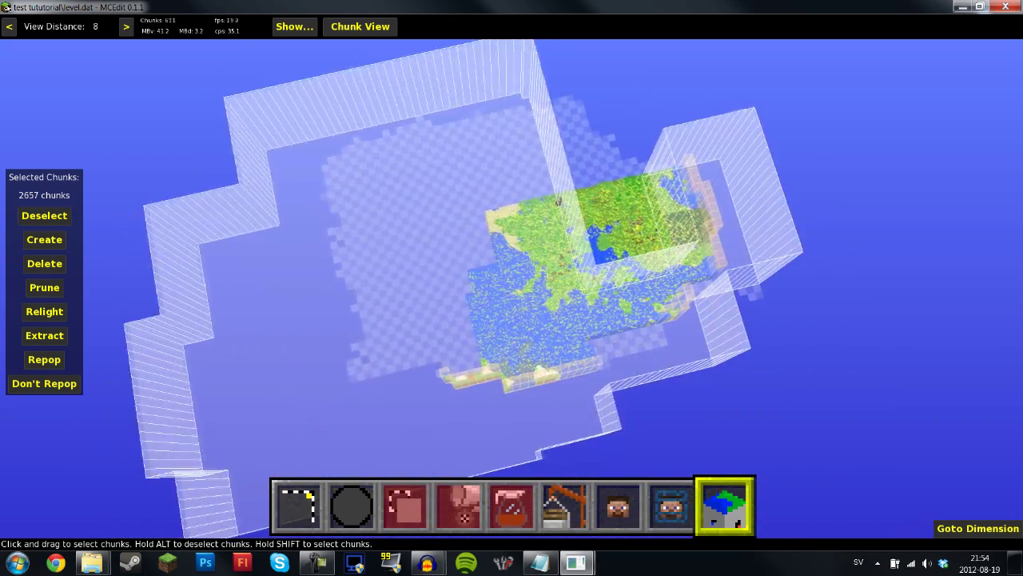
{"action": "key", "text": "l"}
{"action": "key", "text": "w"}
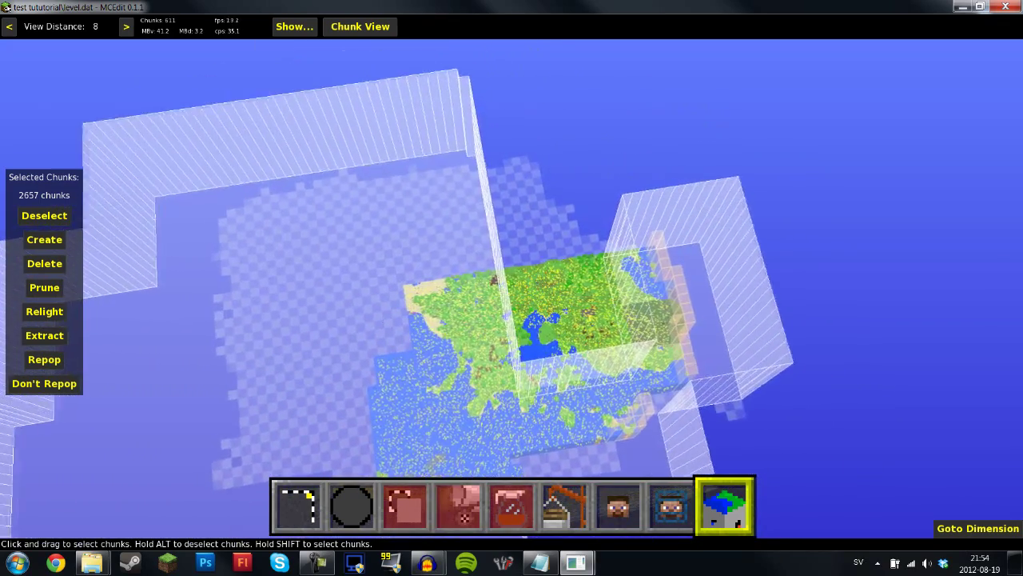
{"action": "key", "text": "l"}
{"action": "key", "text": "w"}
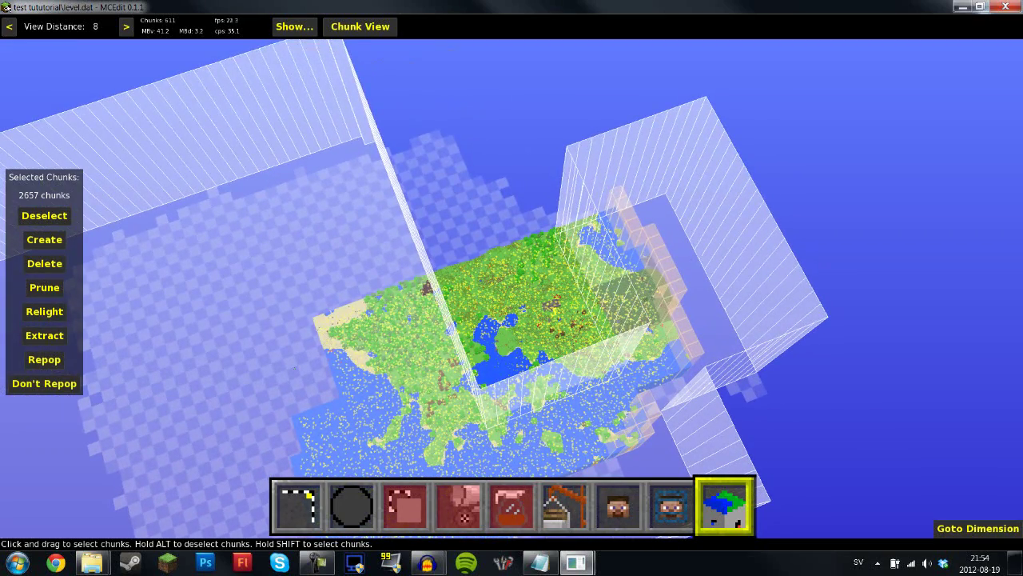
{"action": "left_click_drag", "start_coordinate": [328, 86], "coordinate": [630, 238]}
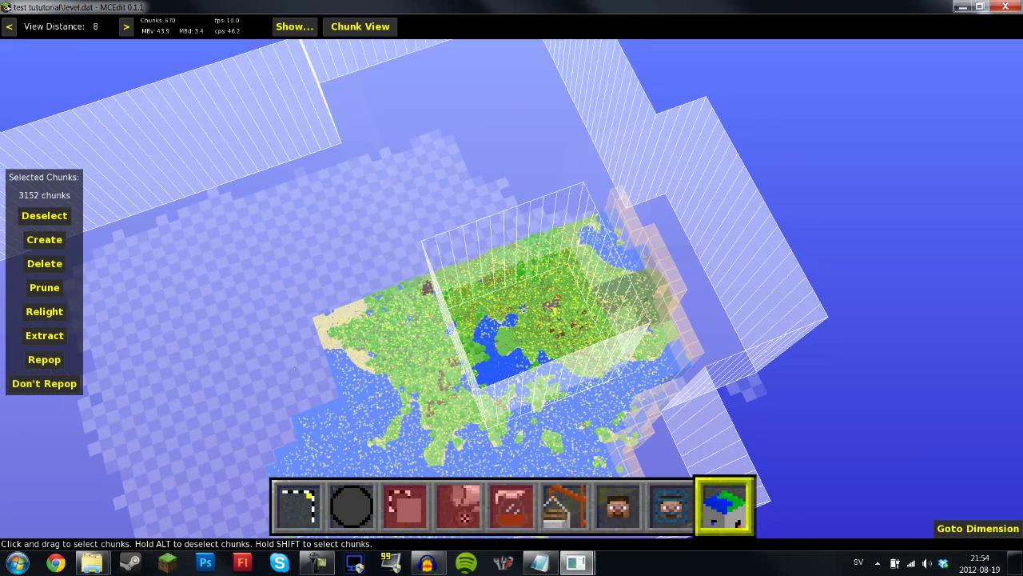
Examine the unselected area around the house and the lake to check which terrain is being kept
{"action": "key", "text": "w"}
{"action": "key", "text": "l"}
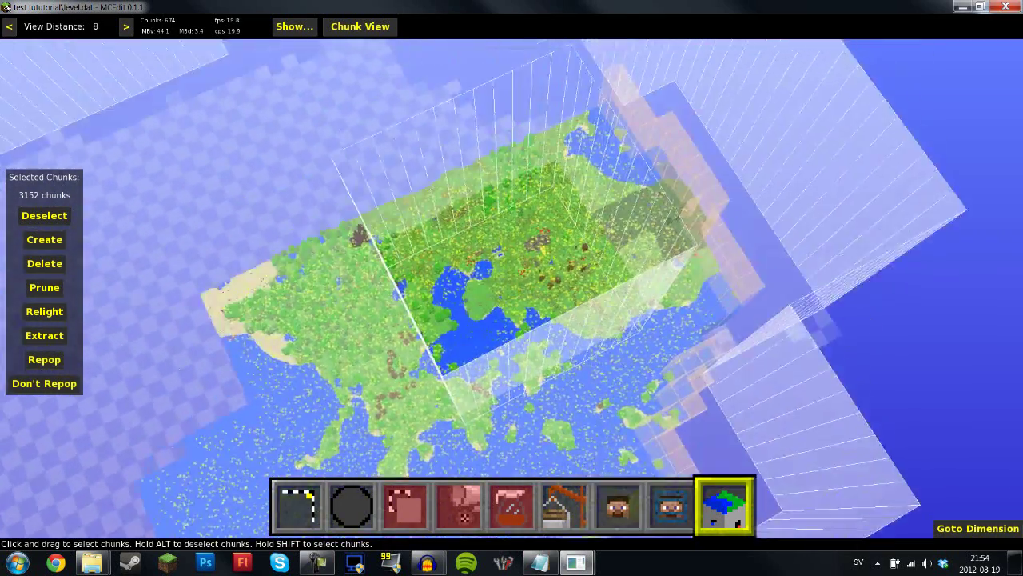
{"action": "key", "text": "w"}
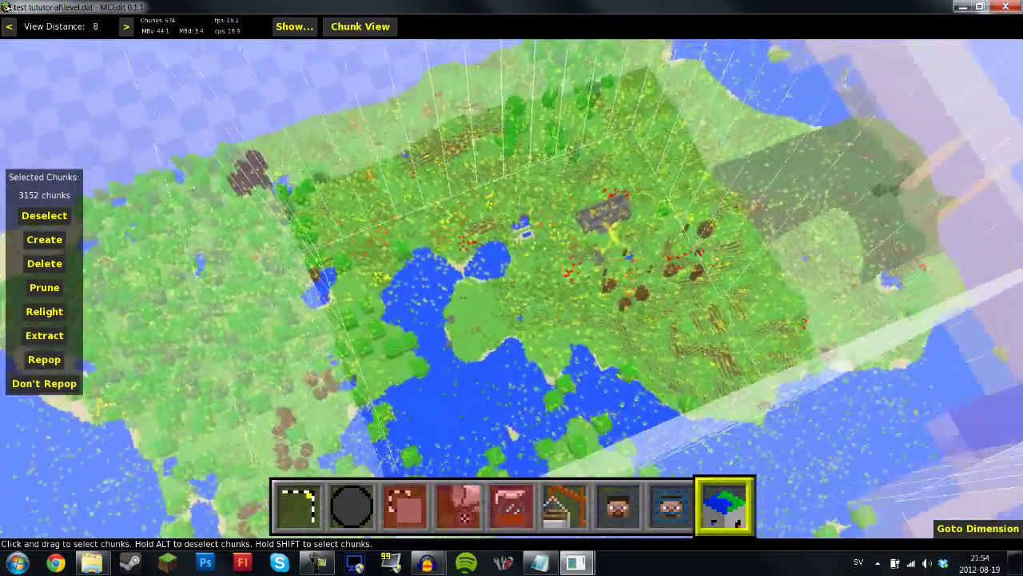
{"action": "key", "text": "w"}
{"action": "key", "text": "i"}
{"action": "key", "text": "k"}
{"action": "key", "text": "i"}
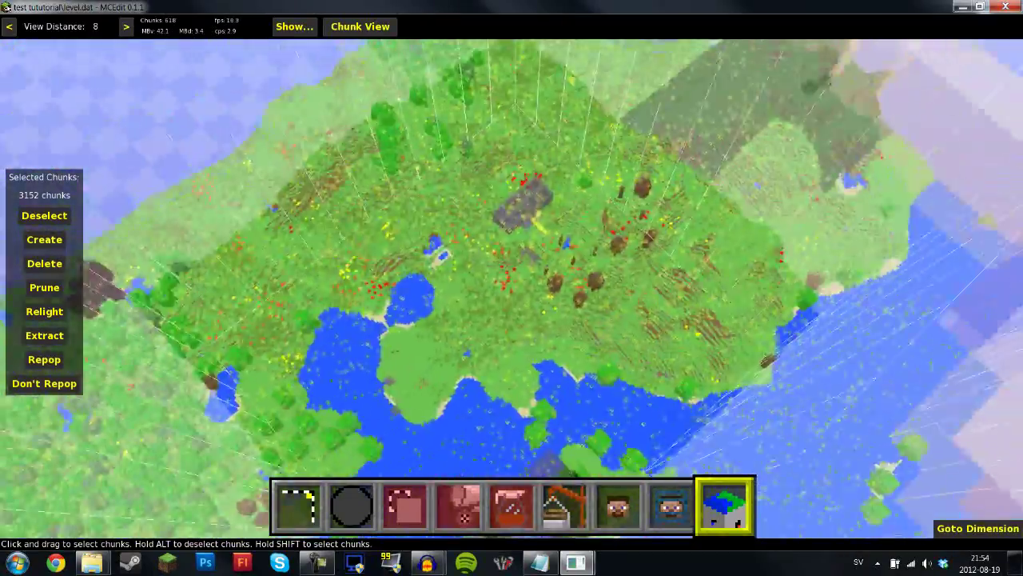
{"action": "key", "text": "s"}
{"action": "key", "text": "k"}
{"action": "key", "text": "a"}
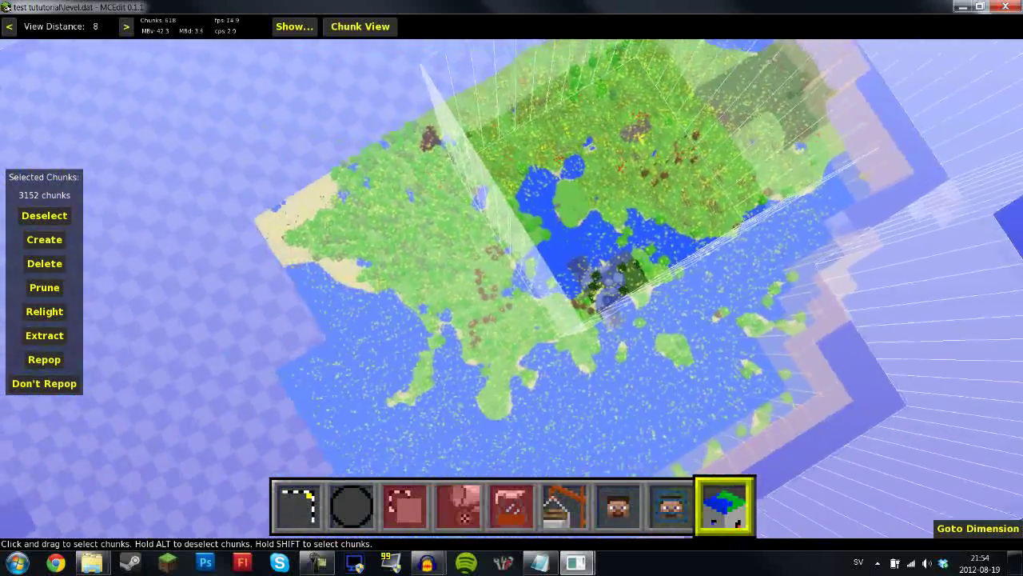
Check the selected coastline, forest and ocean surrounding the house area for coverage of the chunk selection
{"action": "key", "text": "s"}
{"action": "key", "text": "s"}
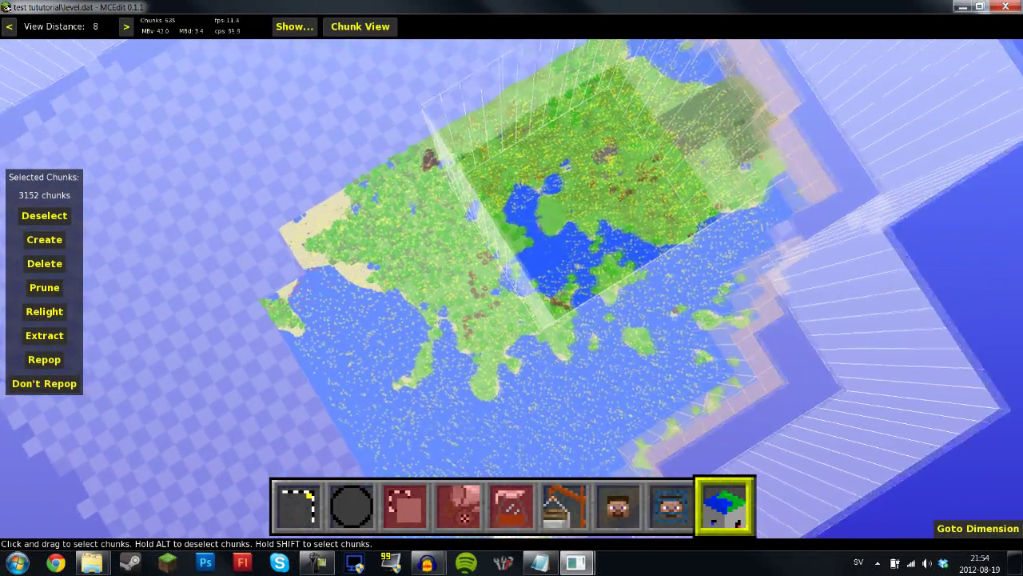
{"action": "key", "text": "d"}
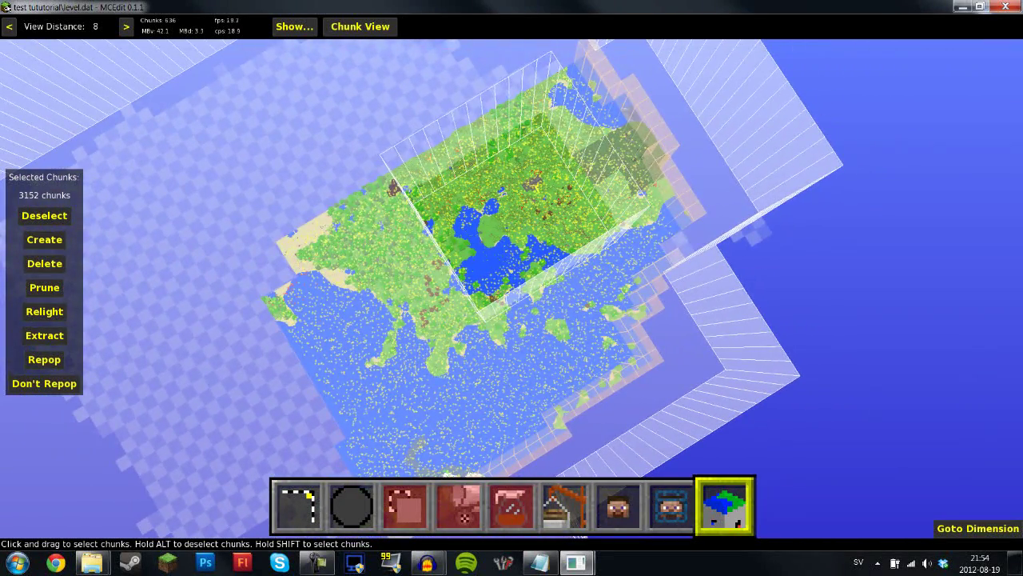
{"action": "key", "text": "w"}
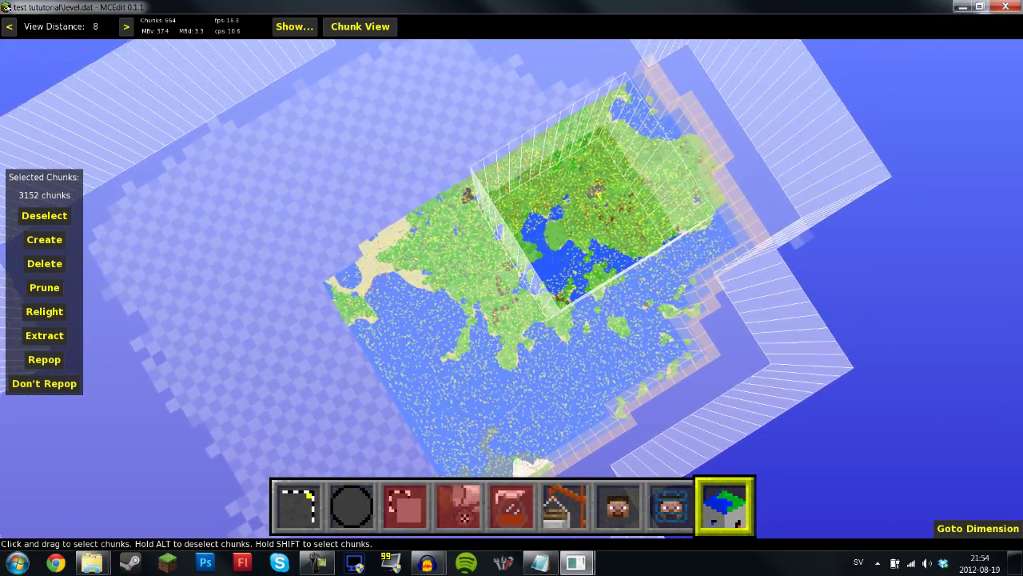
{"action": "key", "text": "w"}
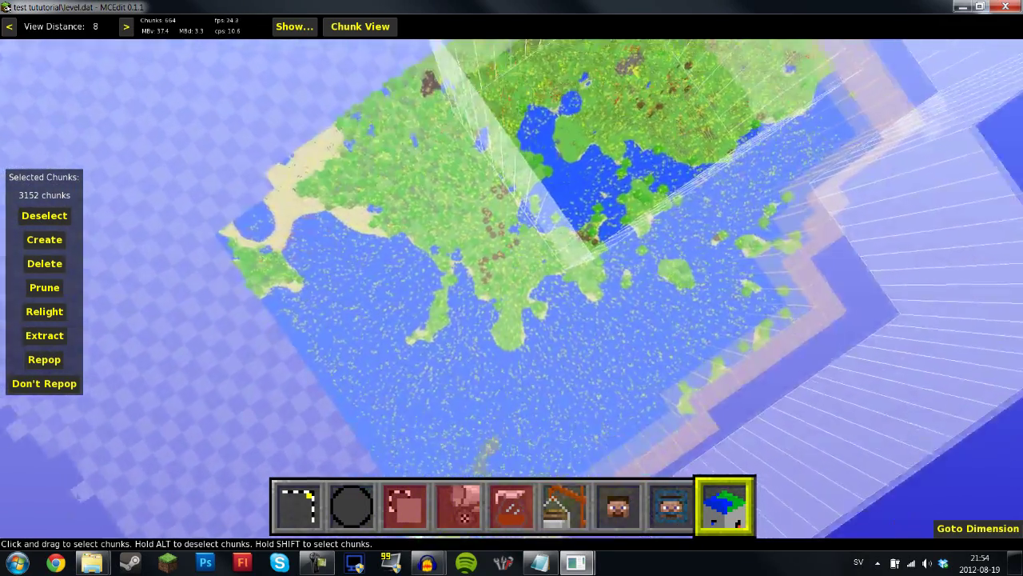
{"action": "key", "text": "w"}
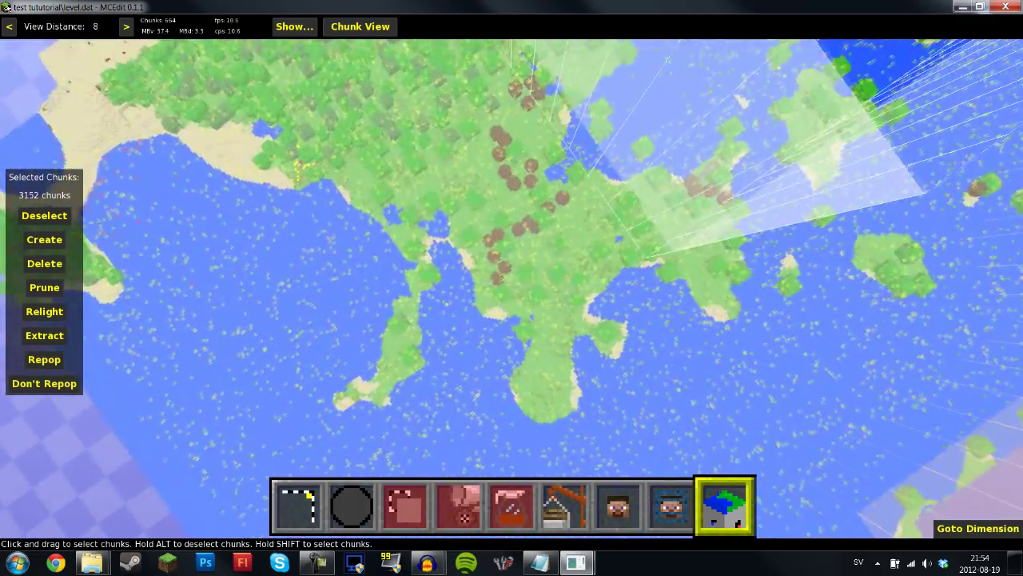
{"action": "key", "text": "s"}
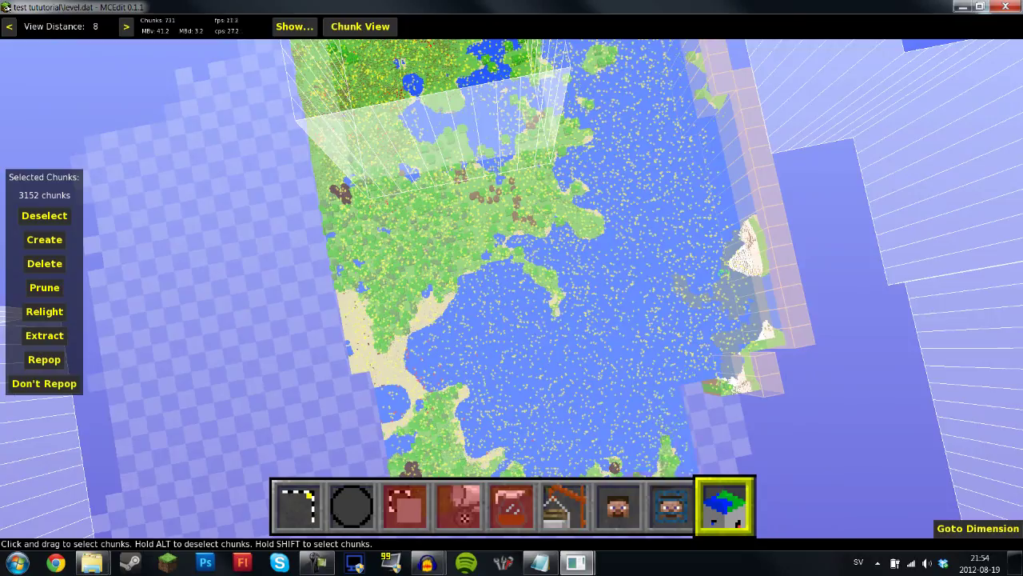
Add small groups of chunks, including 3 x 1 and 2 x 2 blocks, to the selection along the edges of the house area
{"action": "key", "text": "s"}
{"action": "key", "text": "w"}
{"action": "key", "text": "j"}
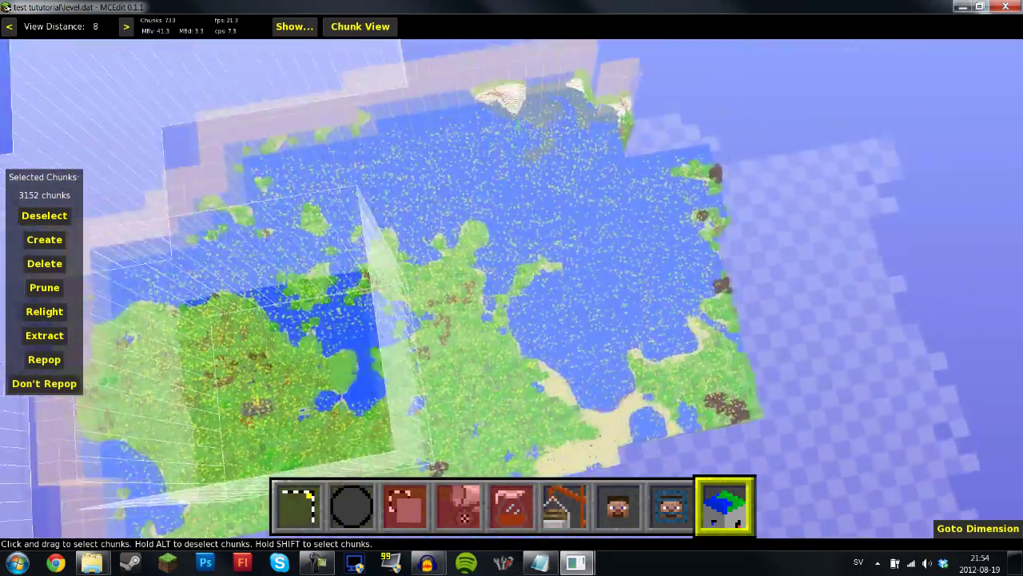
{"action": "key", "text": "l"}
{"action": "key", "text": "s"}
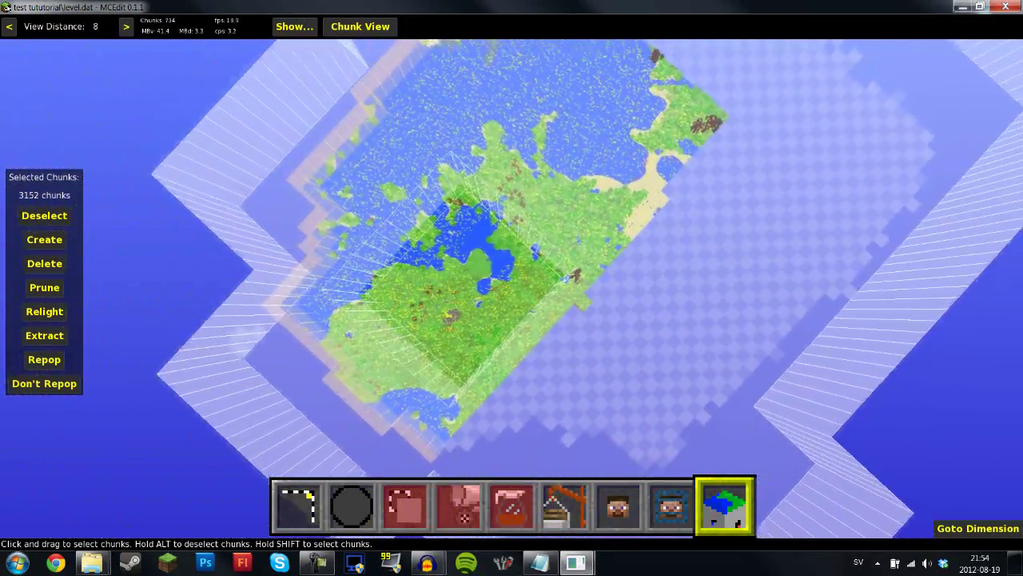
{"action": "key", "text": "j"}
{"action": "key", "text": "w"}
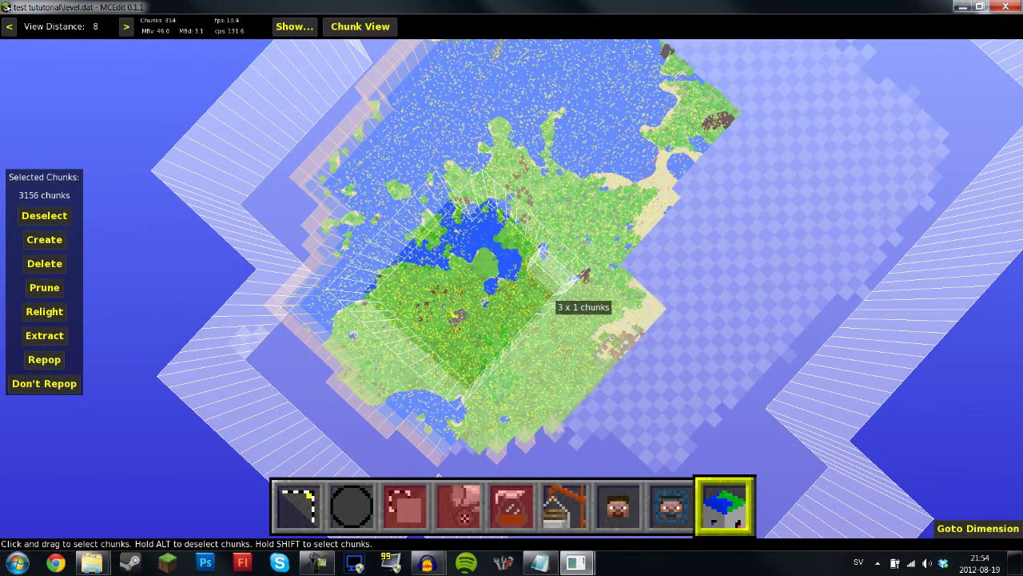
{"action": "key", "text": "s"}
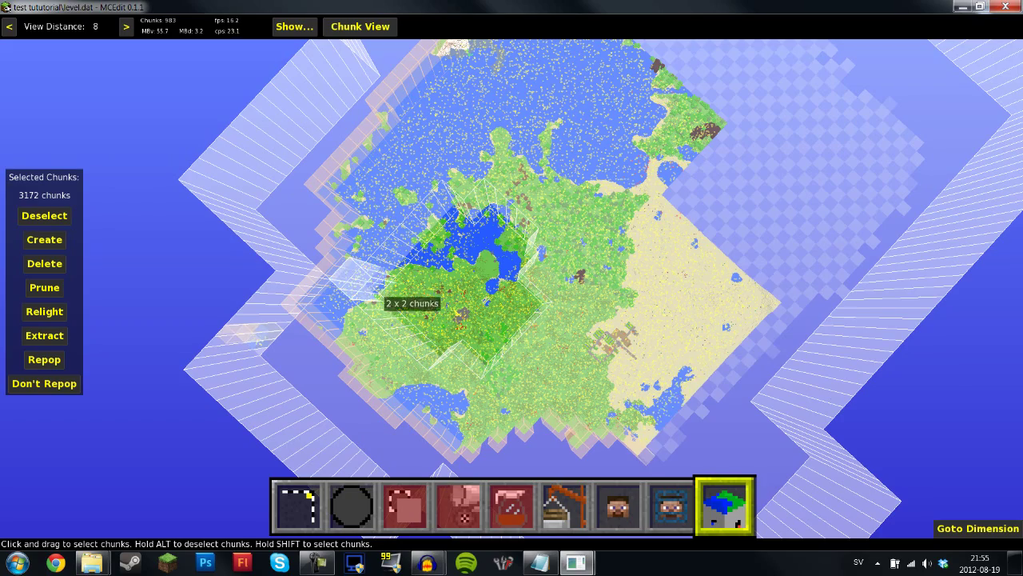
{"action": "key", "text": "w"}
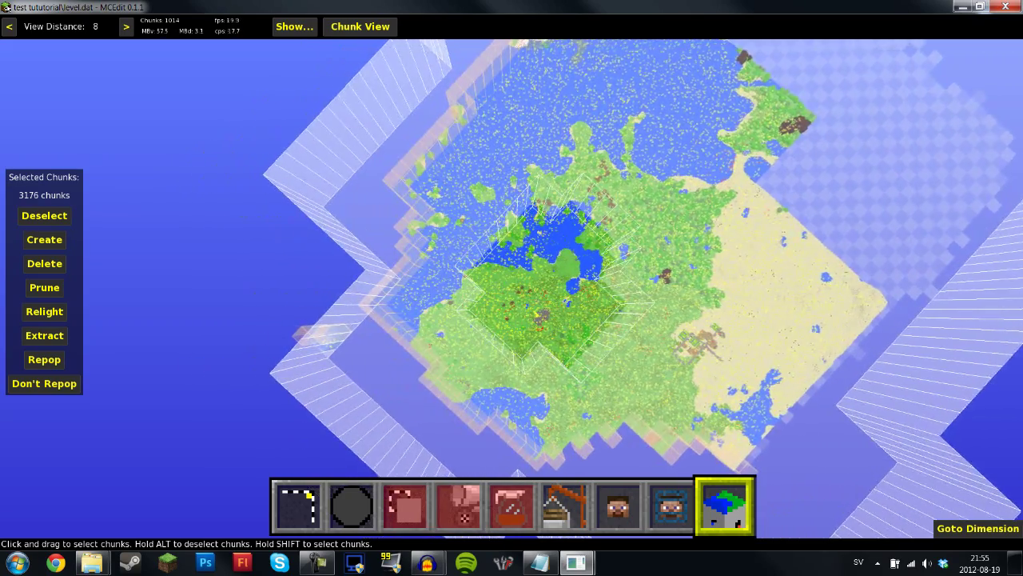
Check the outer boundary of the chunk selection around the ocean, desert, checkered area and forest for gaps
{"action": "key", "text": "d"}
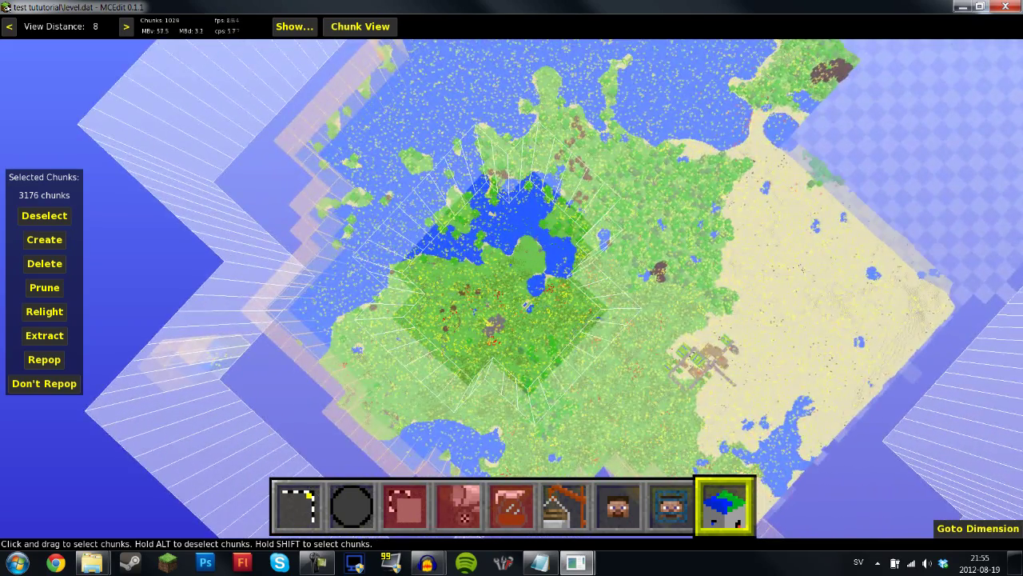
{"action": "key", "text": "w"}
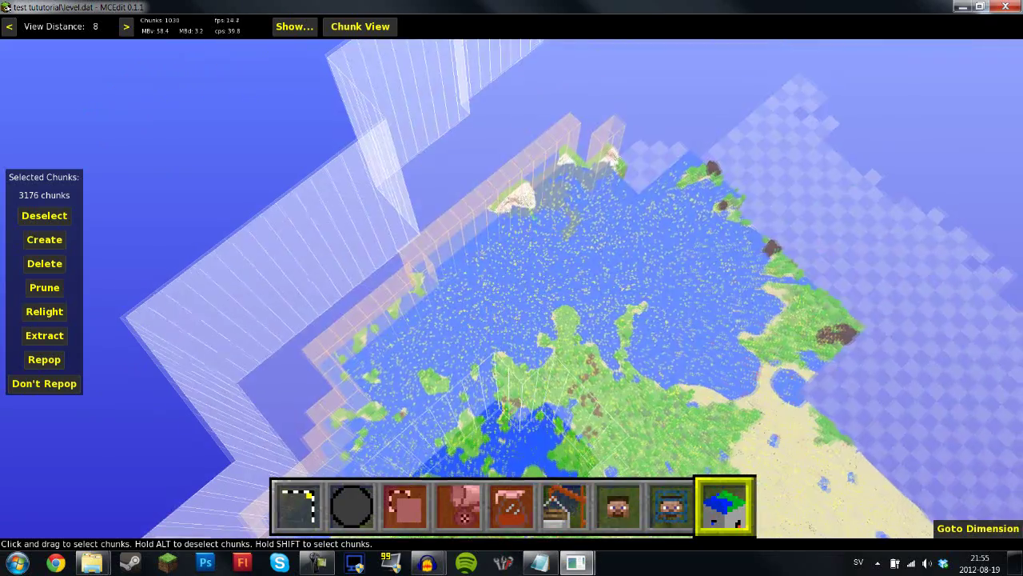
{"action": "key", "text": "s"}
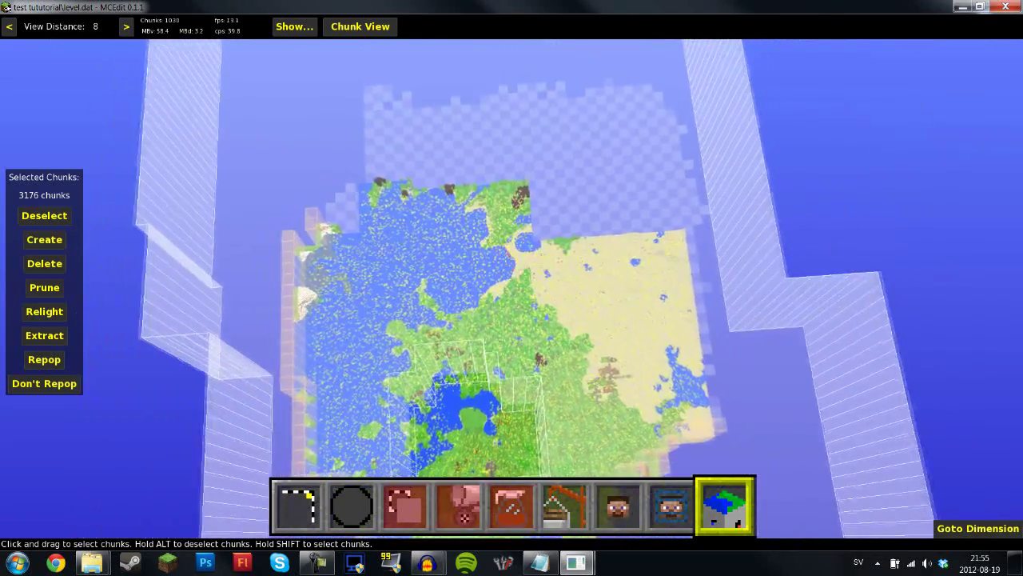
{"action": "key", "text": "s"}
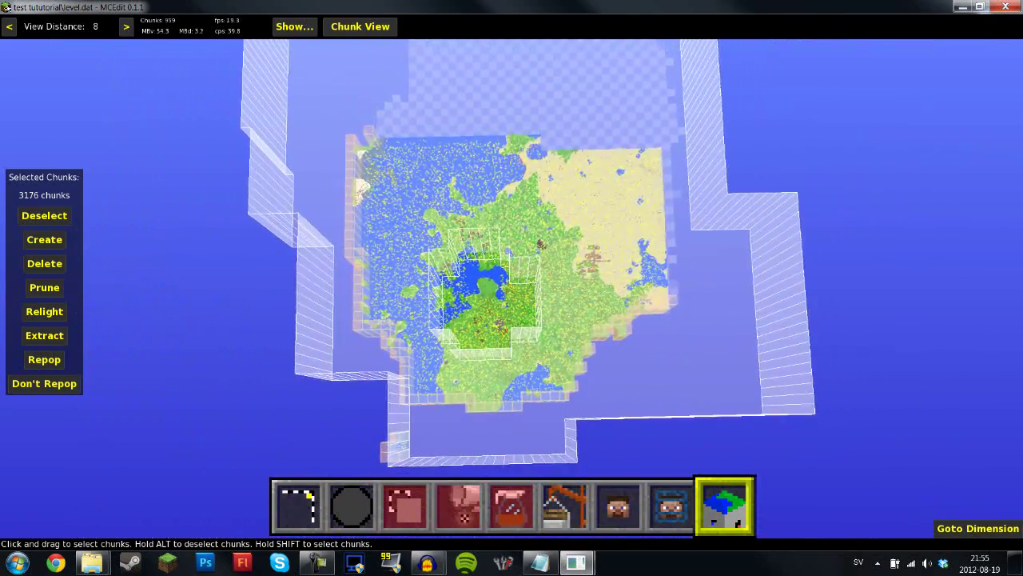
{"action": "key", "text": "j"}
{"action": "key", "text": "i"}
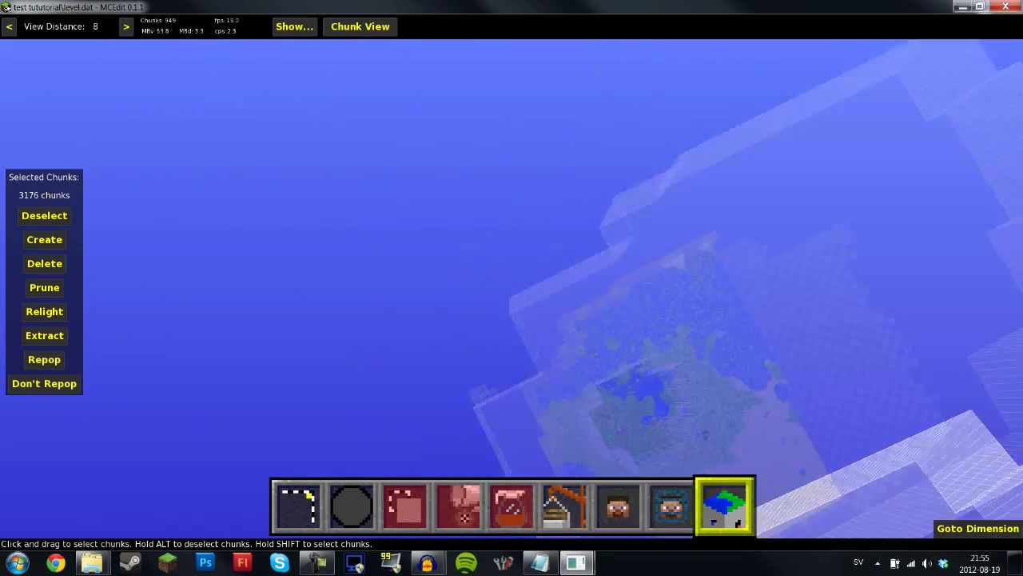
{"action": "key", "text": "k"}
{"action": "key", "text": "i"}
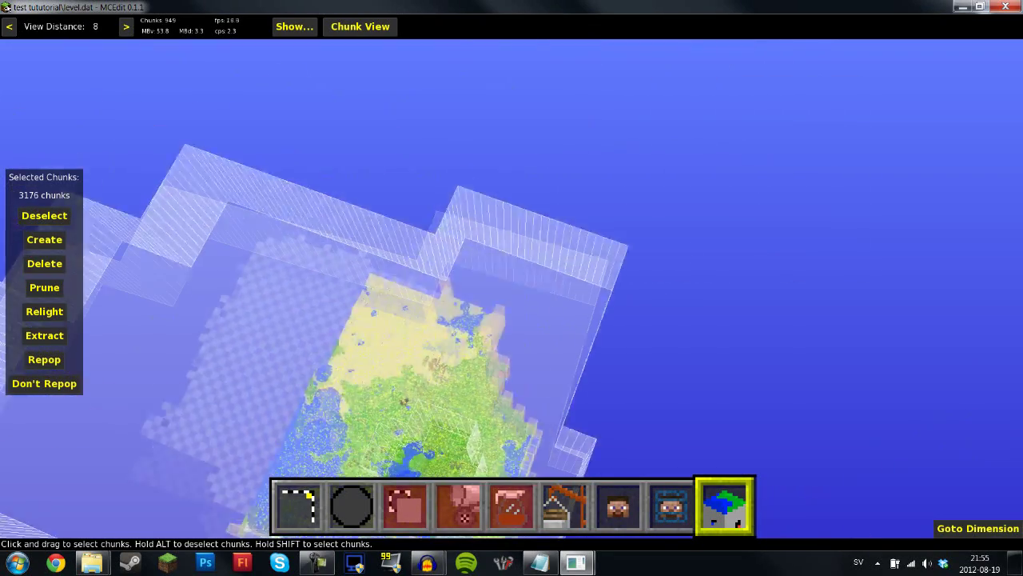
{"action": "key", "text": "k"}
{"action": "key", "text": "j"}
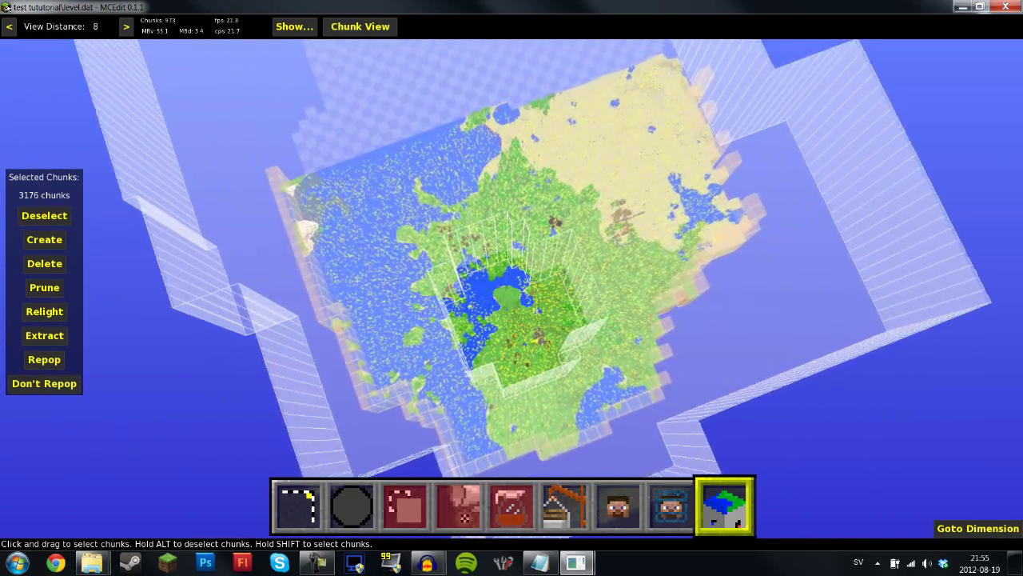
Delete the selected chunks surrounding the house and lake
{"action": "key", "text": "w"}
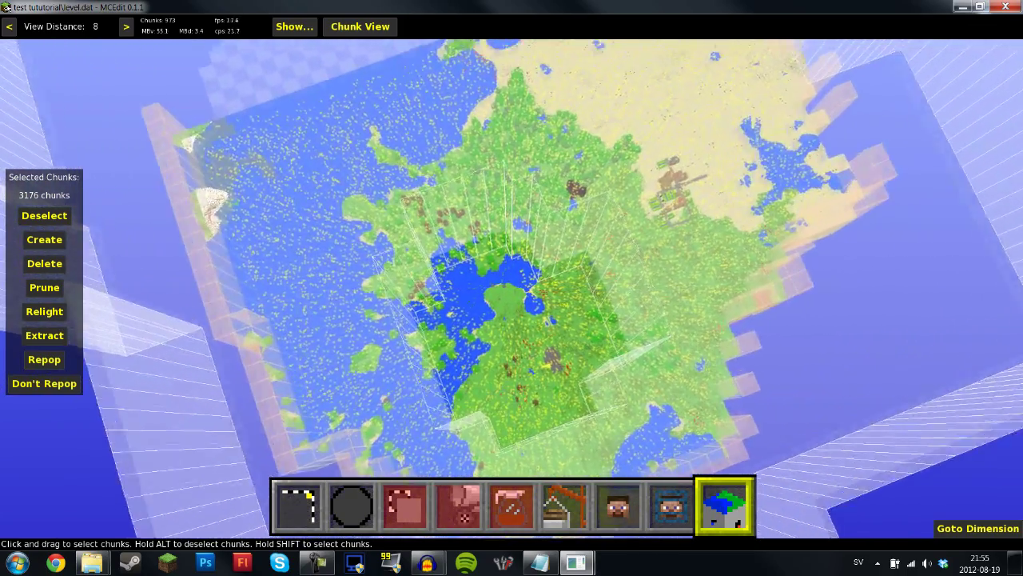
{"action": "key", "text": "w"}
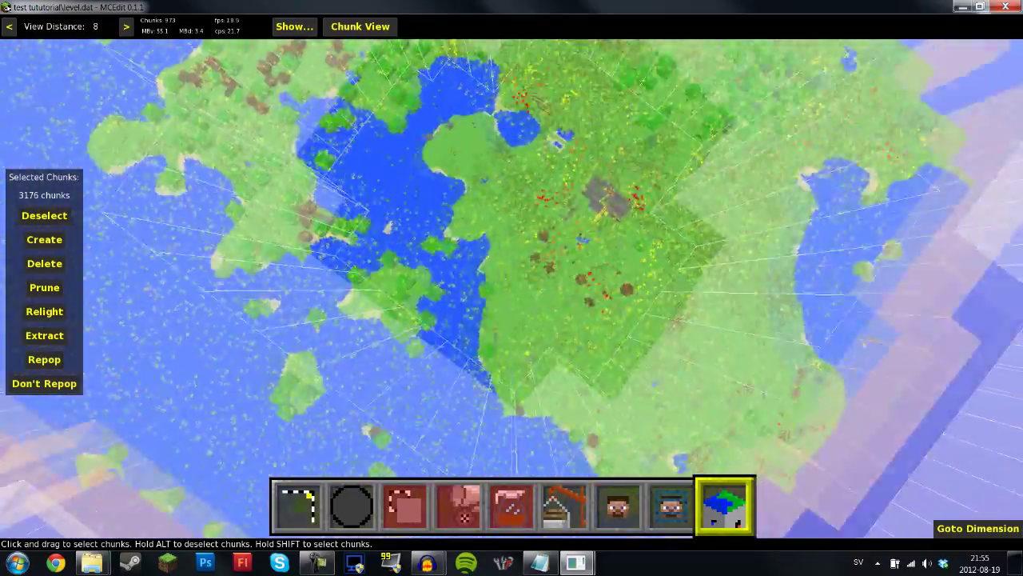
{"action": "key", "text": "w"}
{"action": "key", "text": "w"}
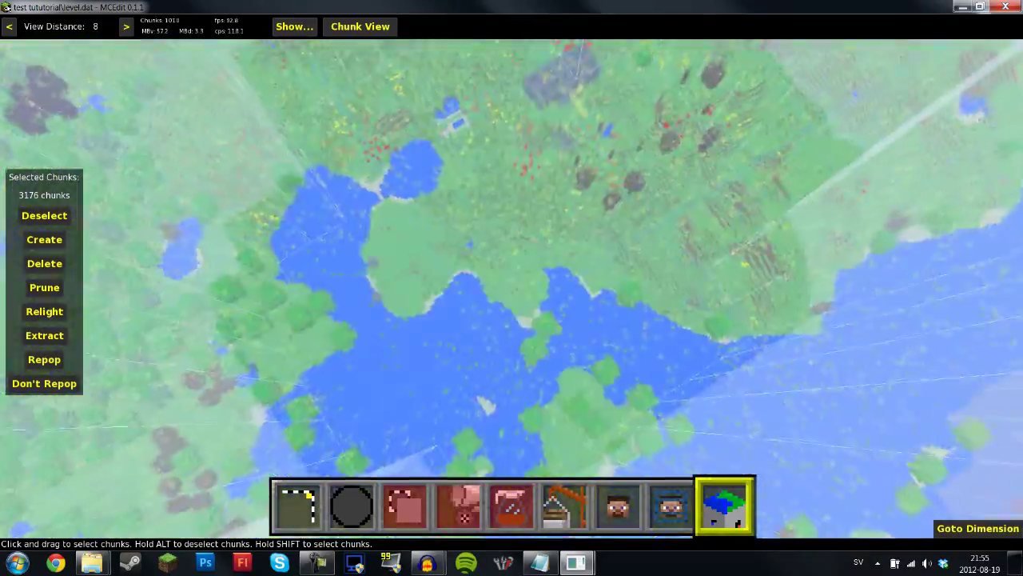
{"action": "key", "text": "w"}
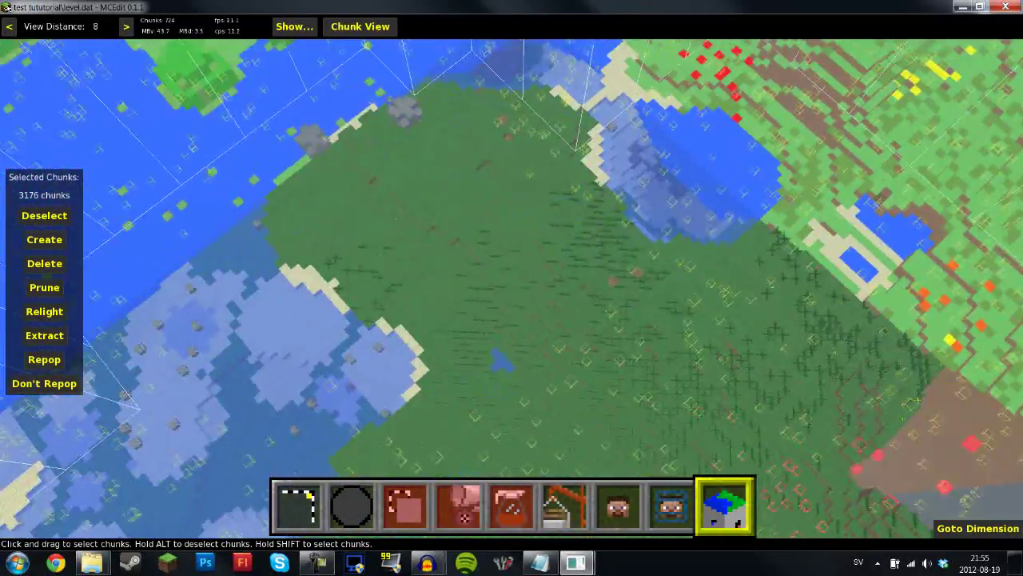
{"action": "key", "text": "w"}
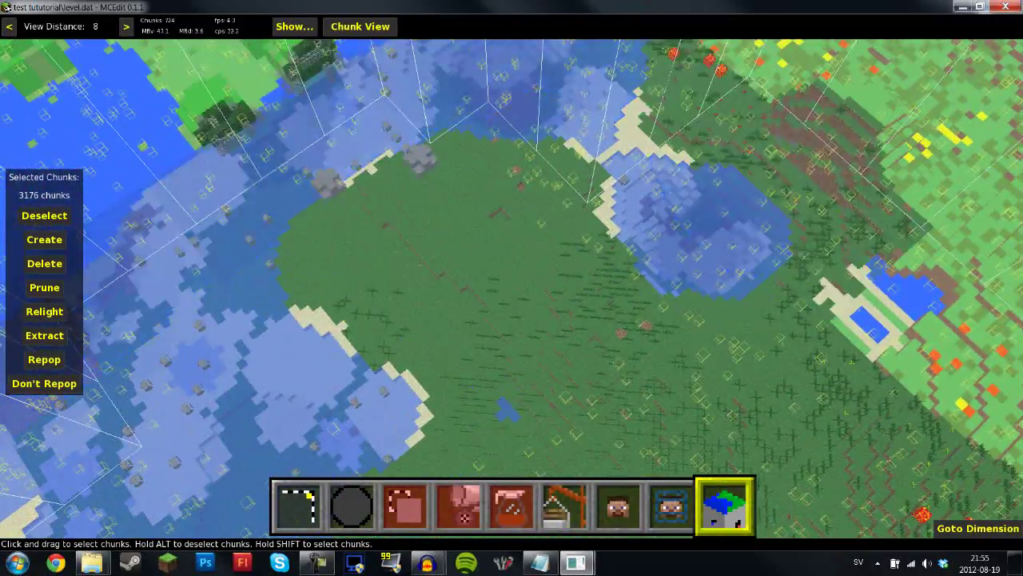
{"action": "key", "text": "w"}
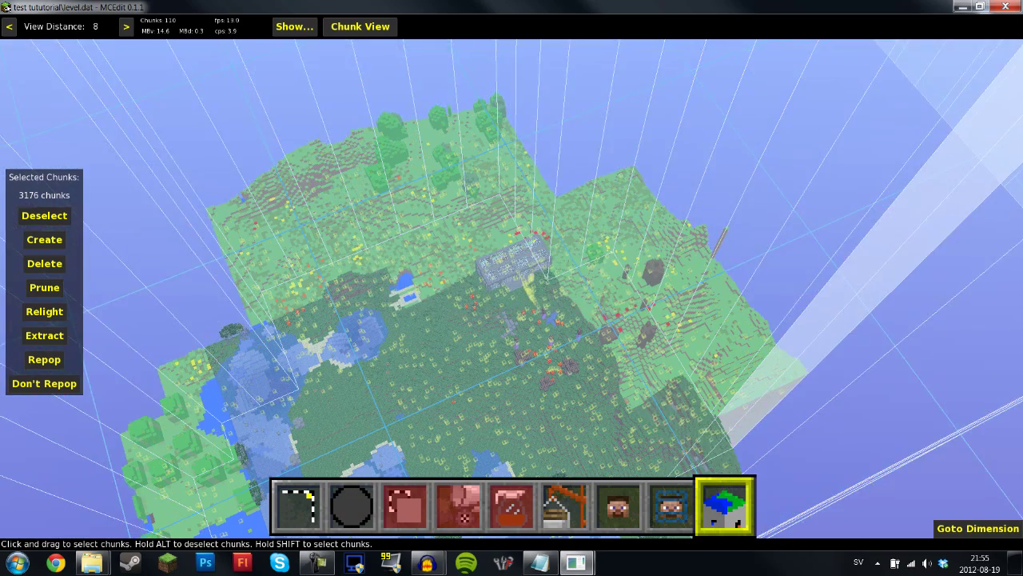
Examine the emptied surroundings of the house area from several sides for leftover chunks
{"action": "key", "text": "s"}
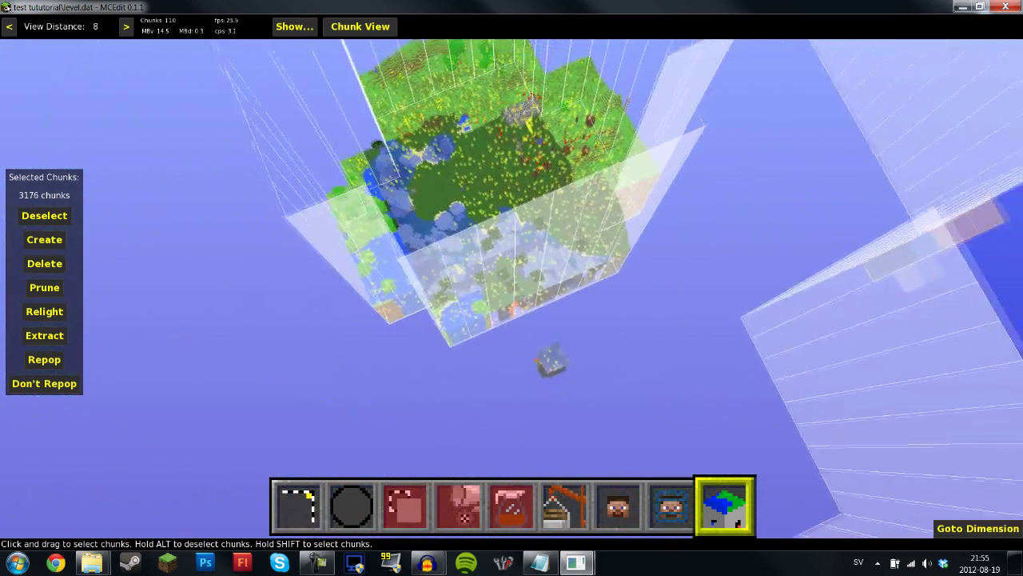
{"action": "key", "text": "l"}
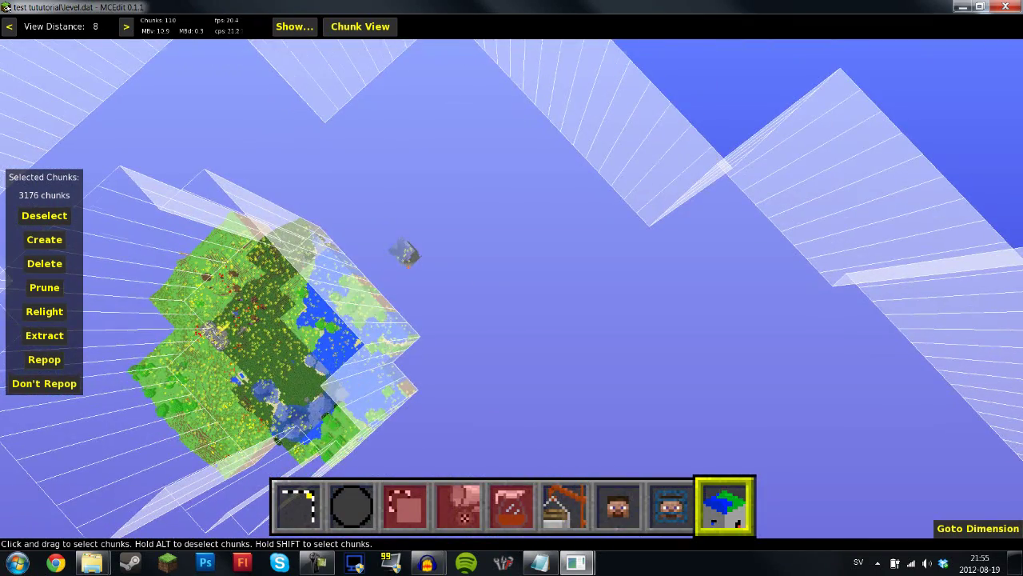
{"action": "key", "text": "s"}
{"action": "key", "text": "a"}
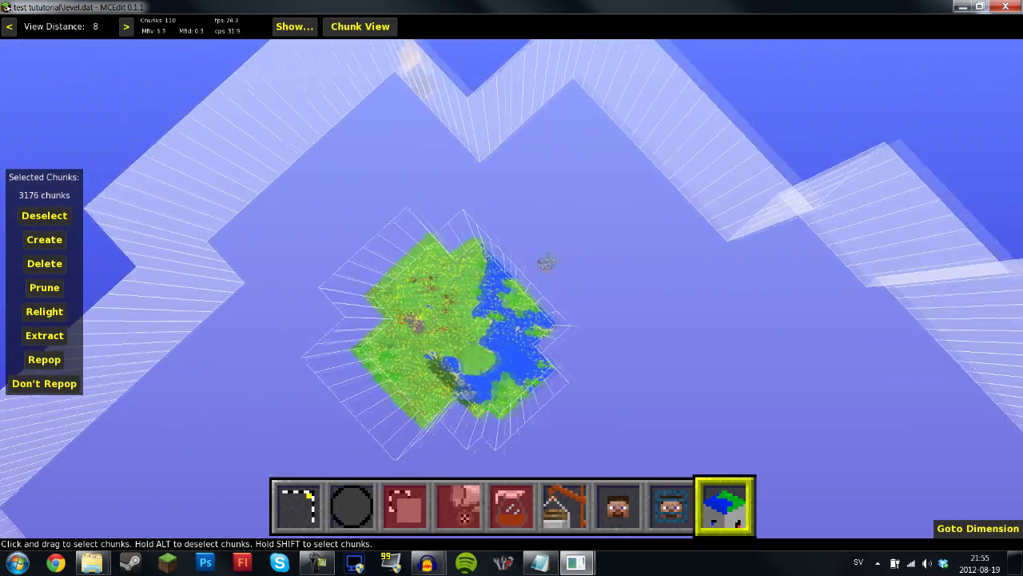
{"action": "key", "text": "k"}
{"action": "key", "text": "j"}
{"action": "key", "text": "i"}
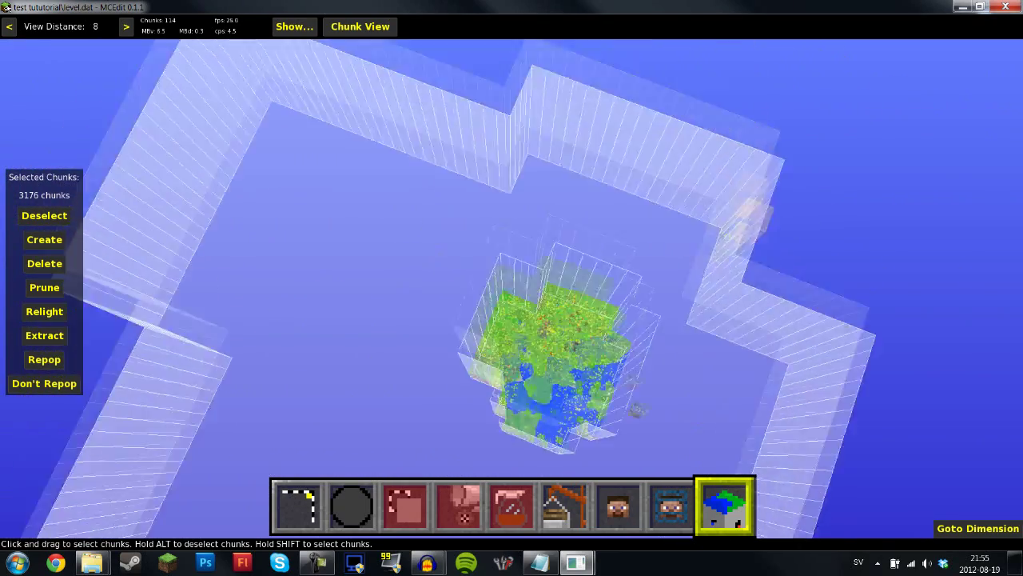
{"action": "key", "text": "a"}
{"action": "key", "text": "l"}
{"action": "key", "text": "i"}
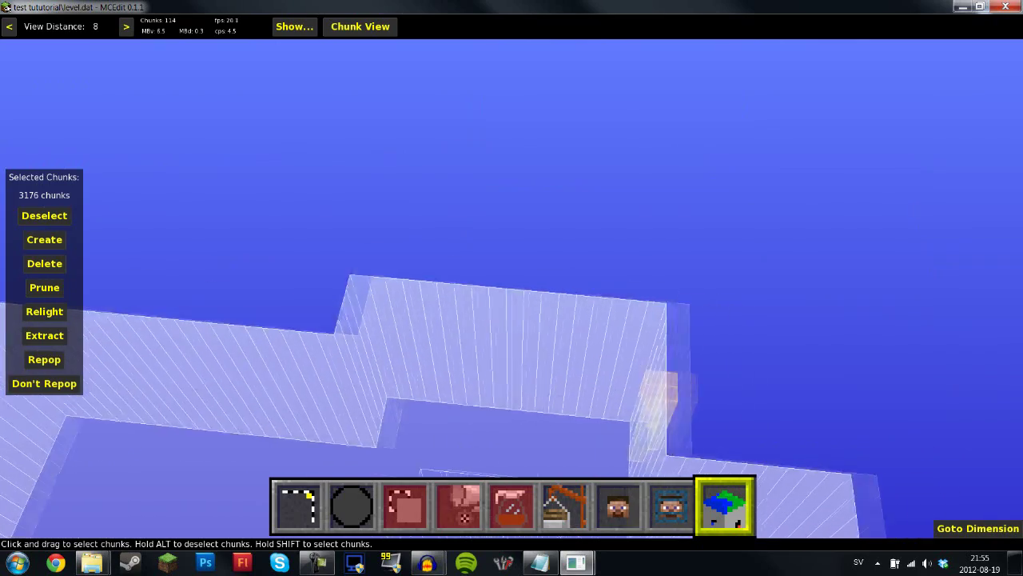
{"action": "key", "text": "k"}
{"action": "key", "text": "w"}
{"action": "key", "text": "j"}
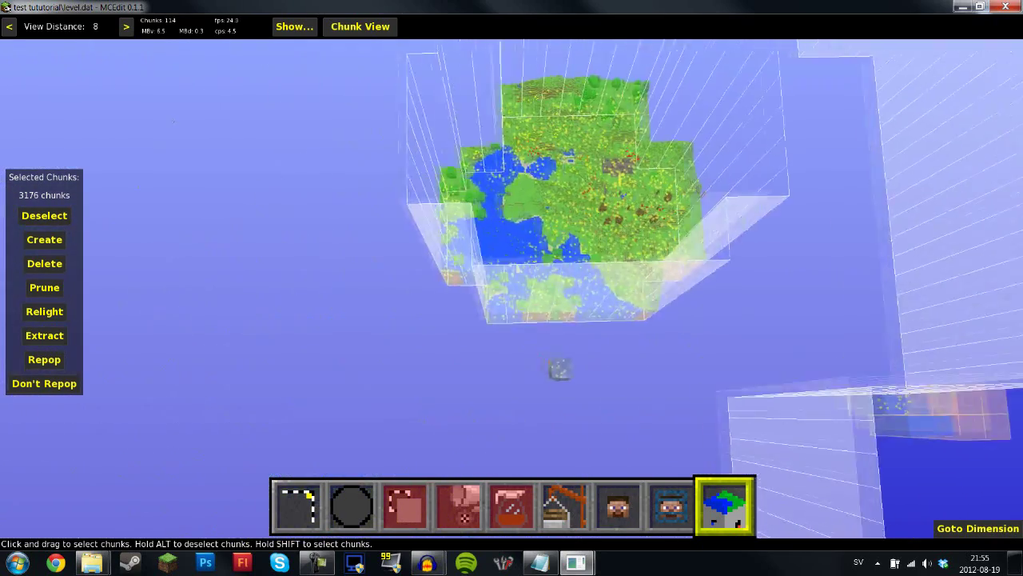
Inspect the kept house, lake and field terrain up close, along with the stray chunk beside it
{"action": "key", "text": "l"}
{"action": "key", "text": "a"}
{"action": "key", "text": "w"}
{"action": "key", "text": "d"}
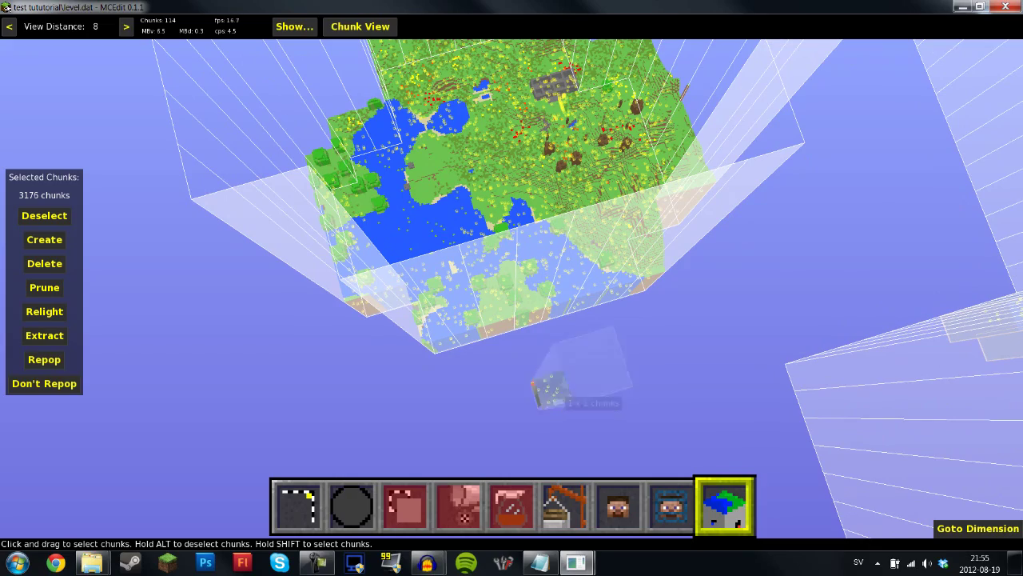
{"action": "key", "text": "i"}
{"action": "key", "text": "w"}
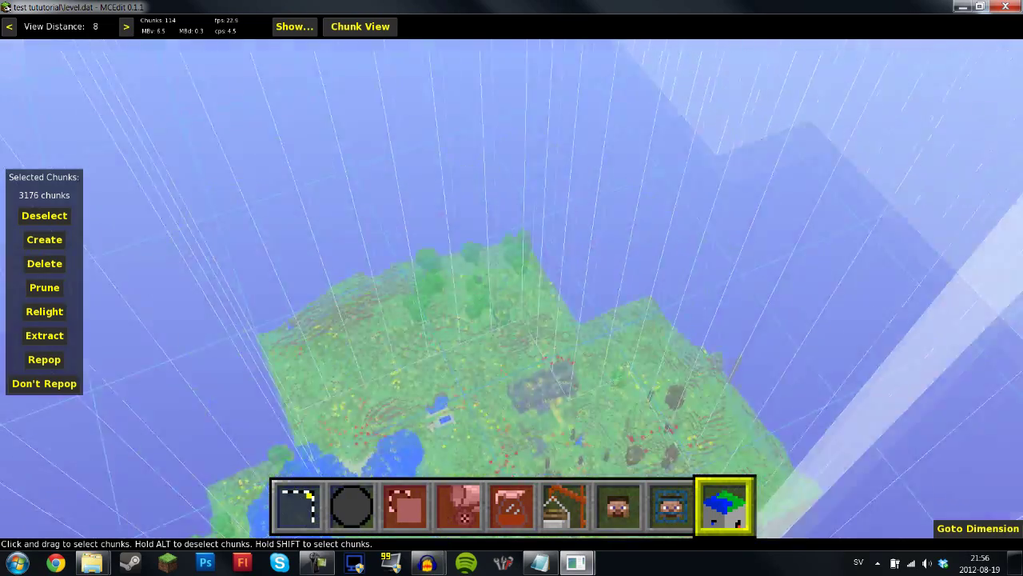
{"action": "key", "text": "k"}
{"action": "key", "text": "l"}
{"action": "key", "text": "i"}
{"action": "key", "text": "k"}
{"action": "key", "text": "s"}
{"action": "key", "text": "j"}
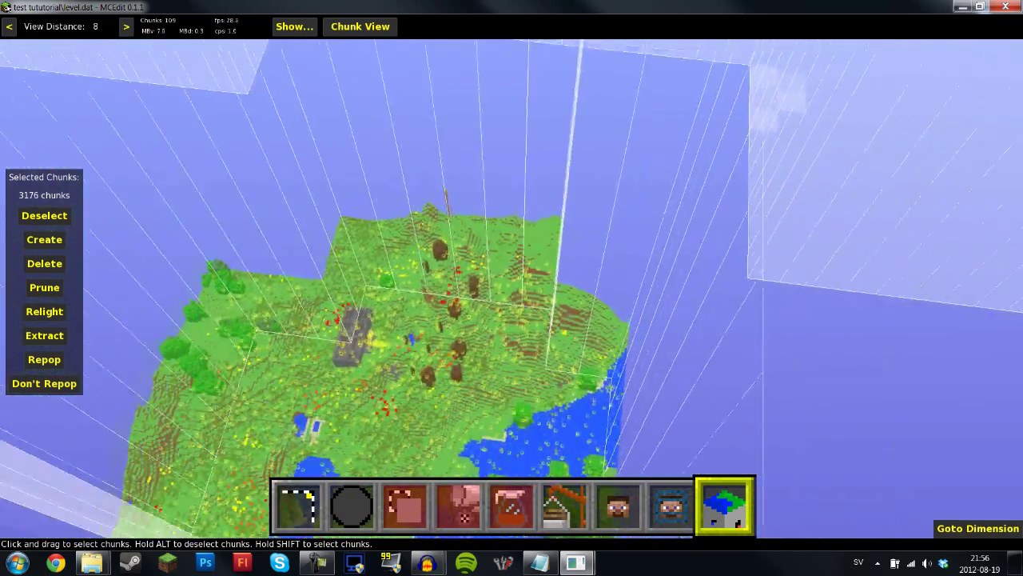
{"action": "key", "text": "s"}
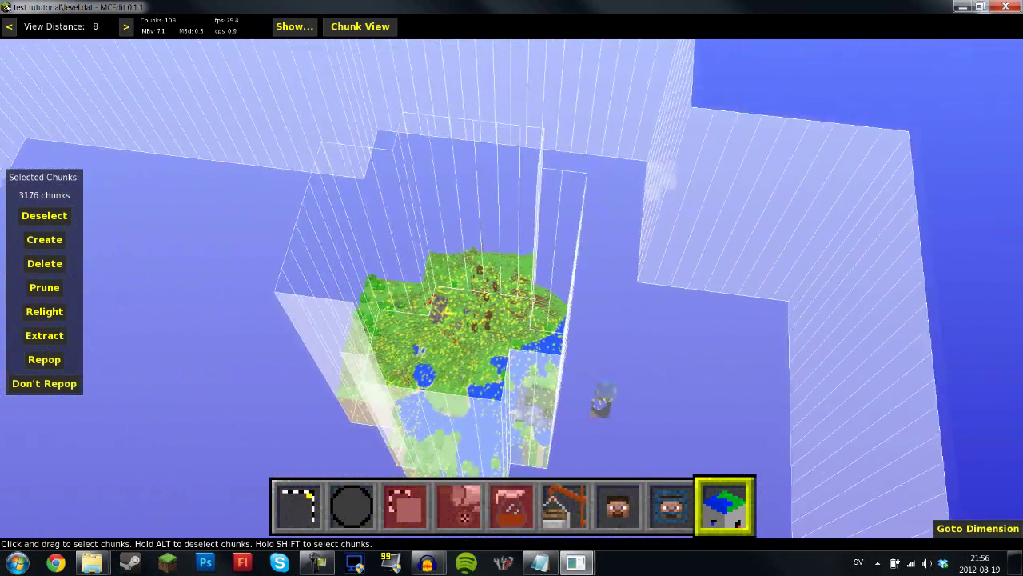
Save the trimmed world and quit the map editor
{"action": "key", "text": "Escape"}
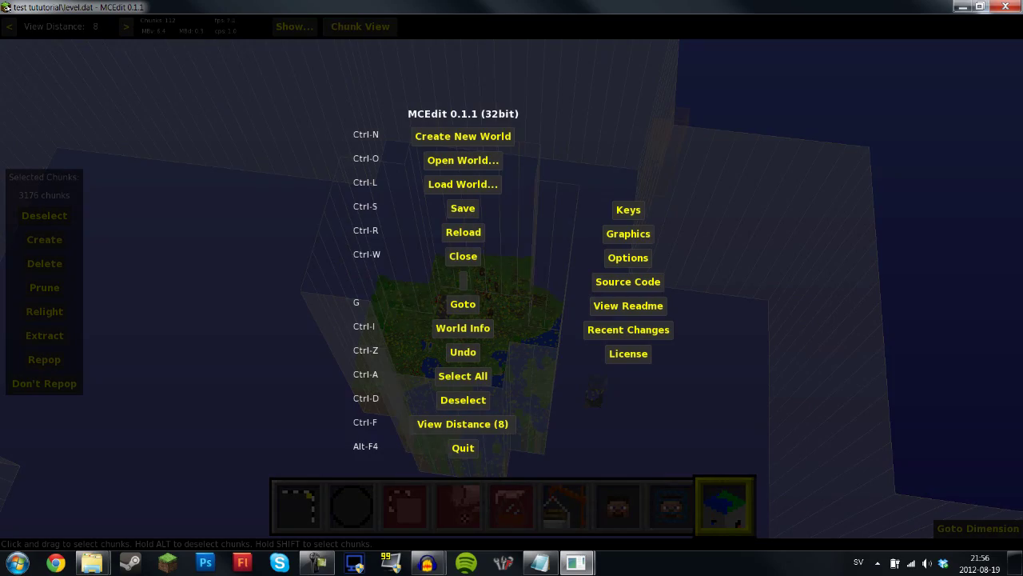
{"action": "key", "text": "Escape"}
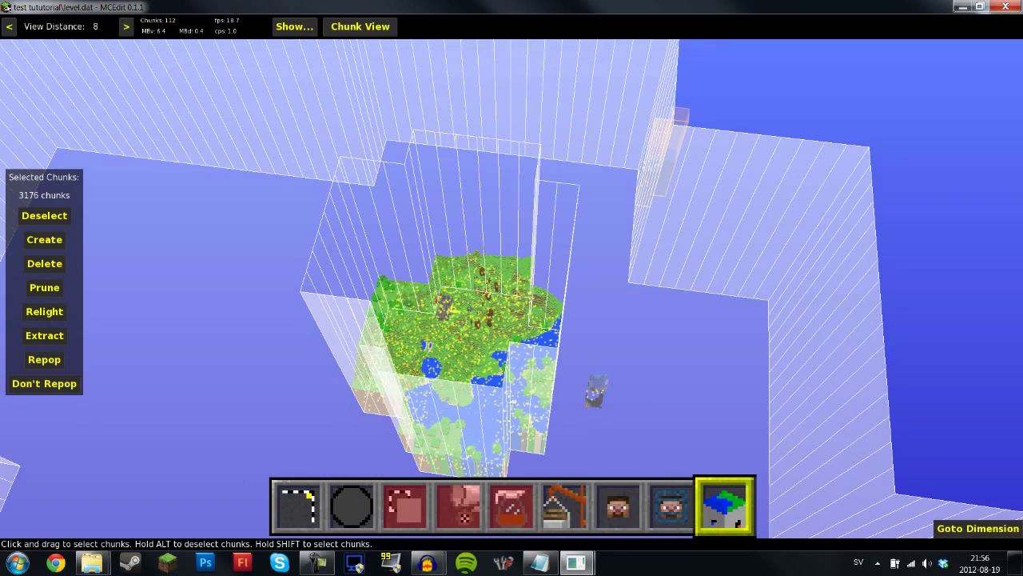
{"action": "key", "text": "Escape"}
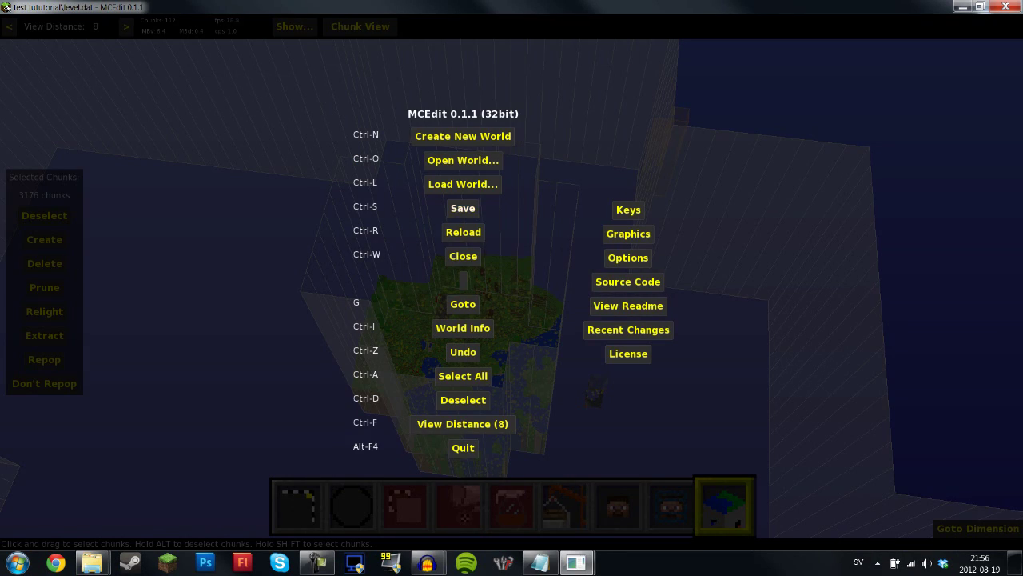
{"action": "key", "text": "ctrl+s"}
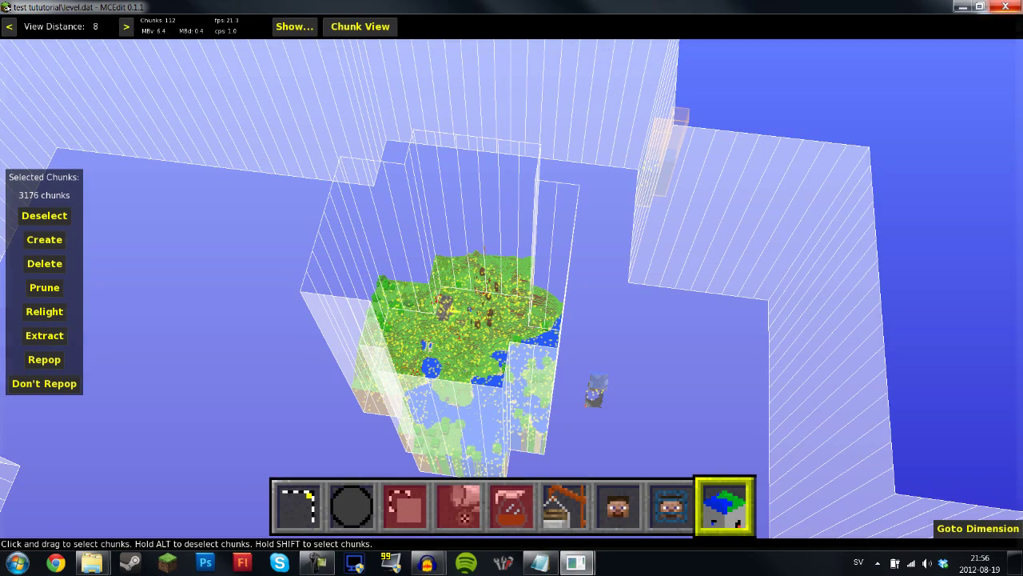
{"action": "key", "text": "alt+F4"}
Rename the trimmed world's folder "test tututorial" in the .minecraft saves folder to "qwert"
{"action": "left_click_drag", "start_coordinate": [267, 118], "coordinate": [528, 66]}
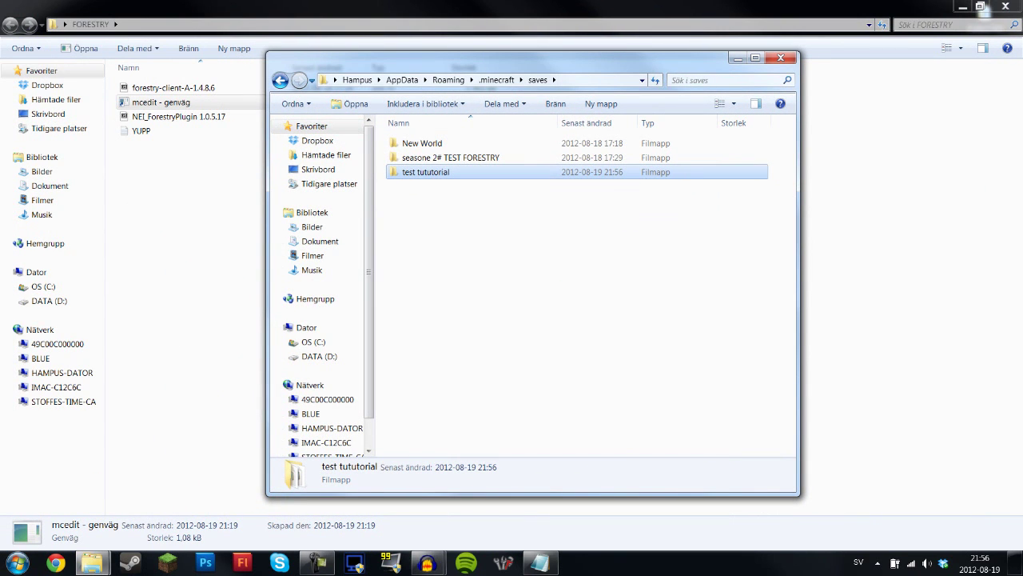
{"action": "right_click", "coordinate": [437, 173]}
{"action": "left_click", "coordinate": [336, 413]}
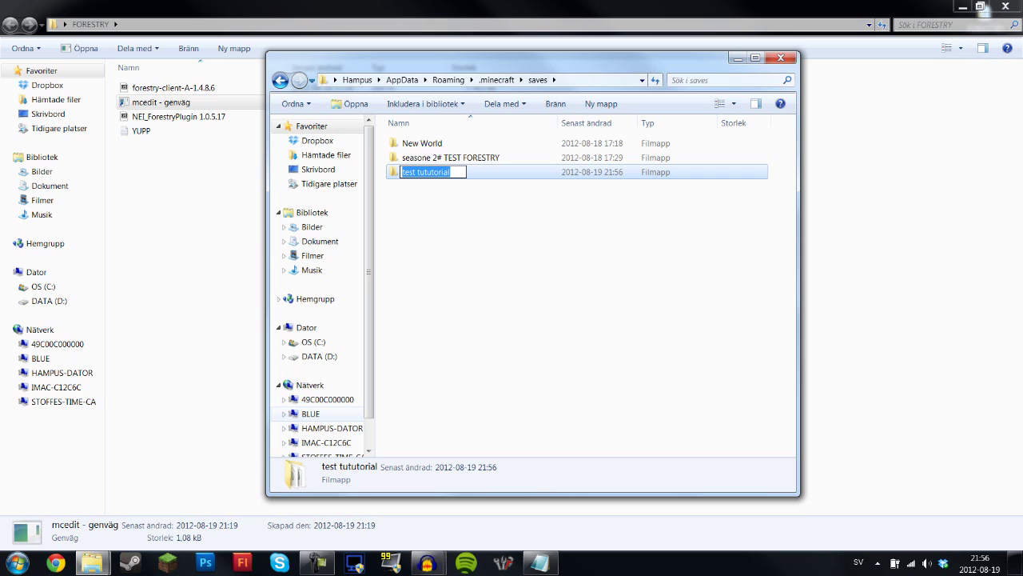
{"action": "type", "text": "qwert"}
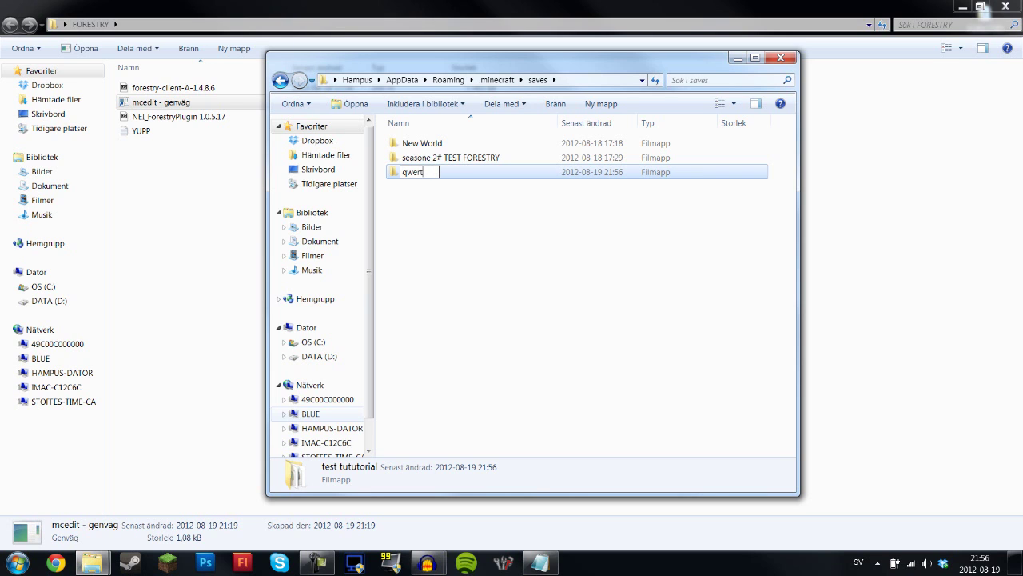
{"action": "key", "text": "Return"}
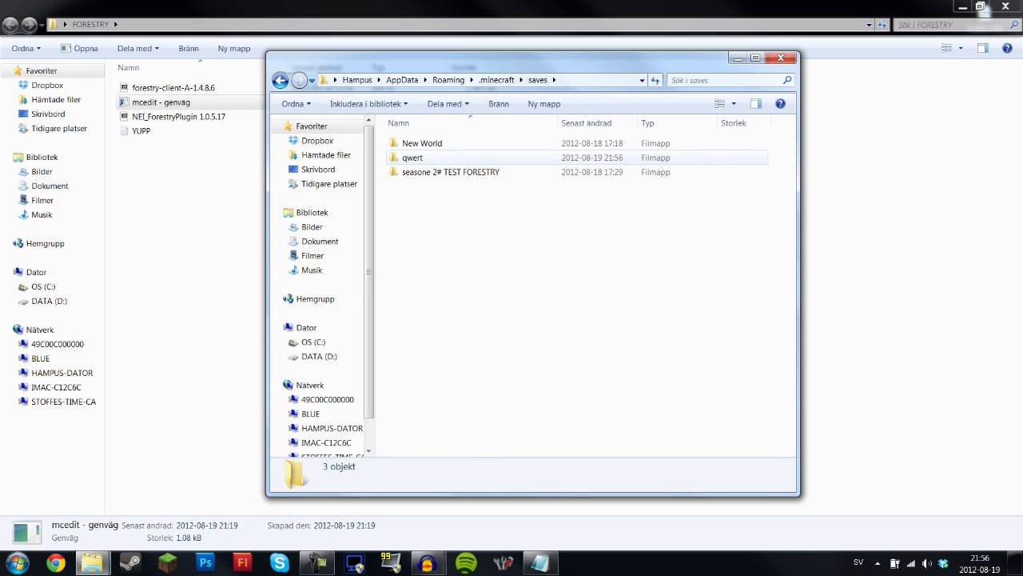
Copy the qwert world folder from the .minecraft saves into the saves folder of technicssp in .techniclauncher
{"action": "left_click", "coordinate": [414, 158]}
{"action": "right_click", "coordinate": [414, 159]}
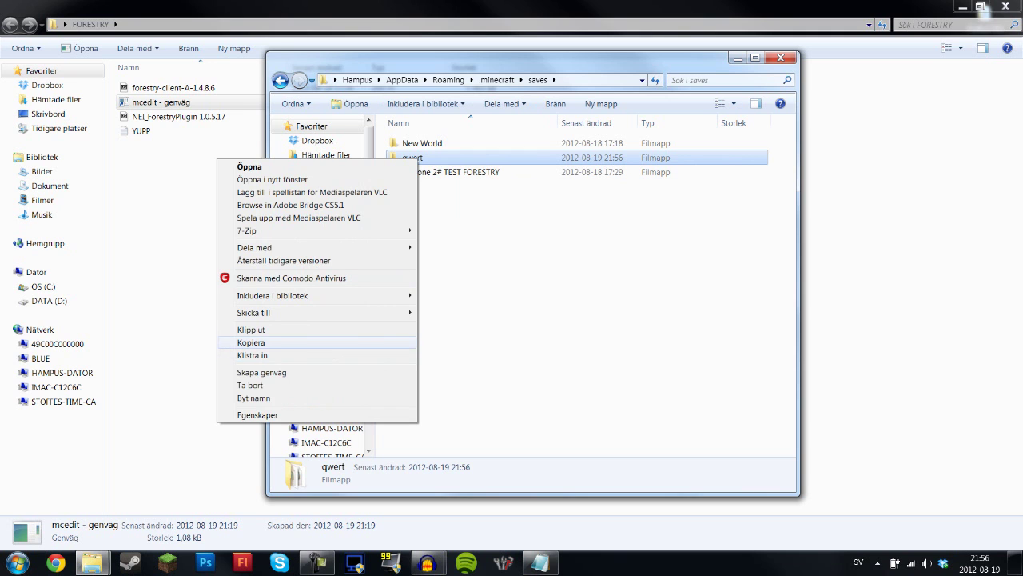
{"action": "left_click", "coordinate": [304, 342]}
{"action": "left_click", "coordinate": [448, 80]}
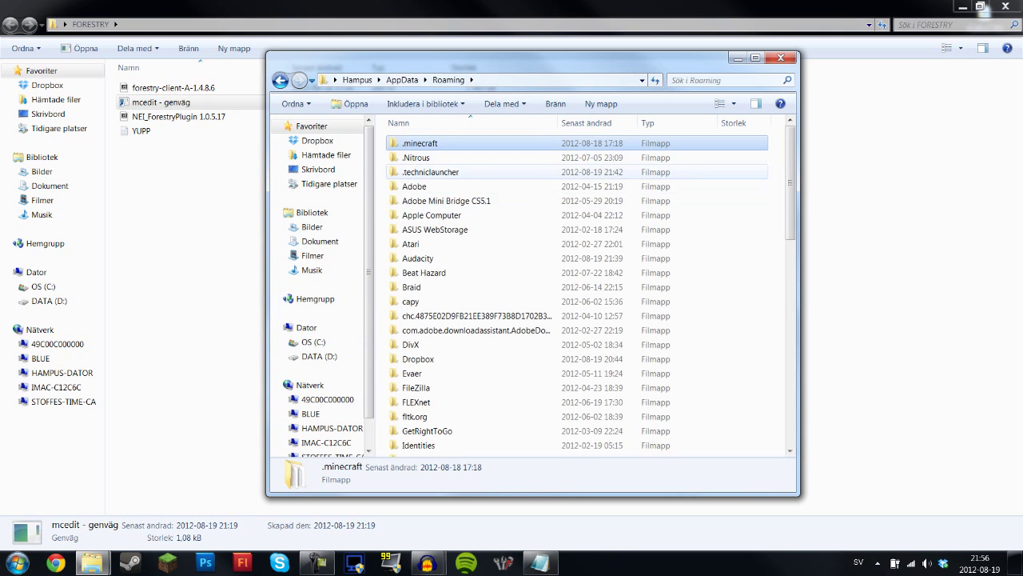
{"action": "double_click", "coordinate": [431, 172]}
{"action": "double_click", "coordinate": [424, 201]}
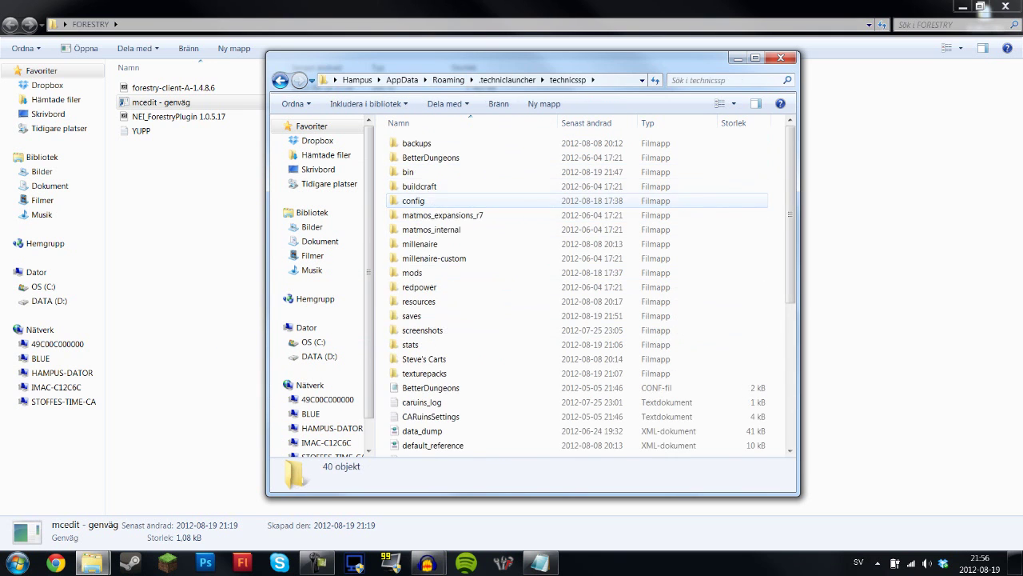
{"action": "double_click", "coordinate": [412, 316]}
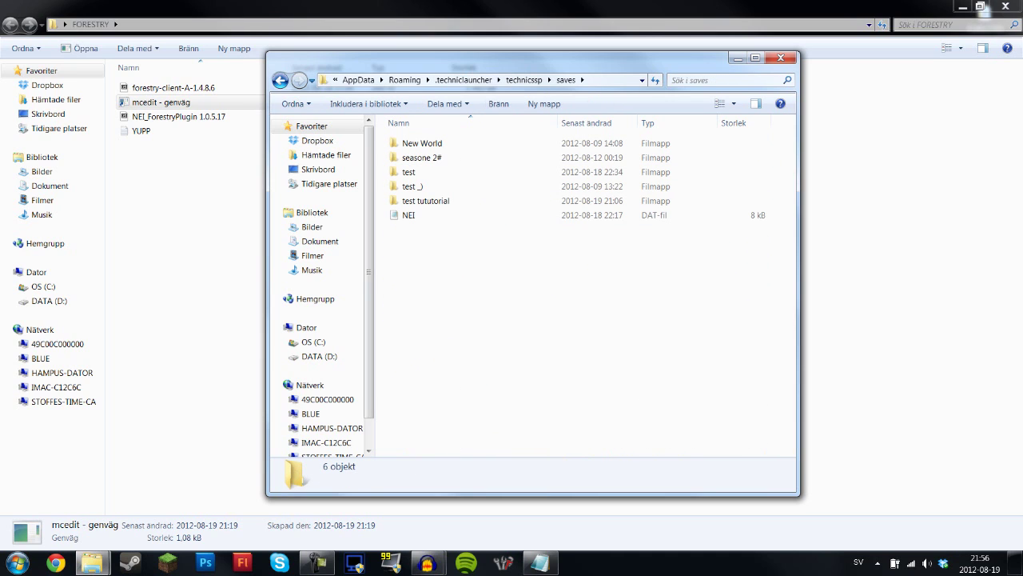
{"action": "right_click", "coordinate": [254, 275]}
{"action": "left_click", "coordinate": [286, 354]}
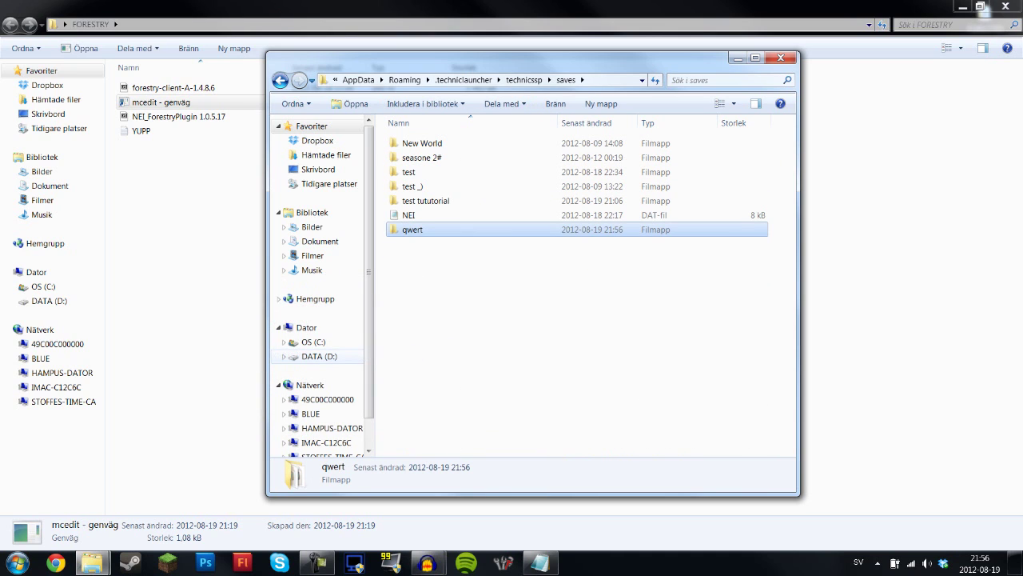